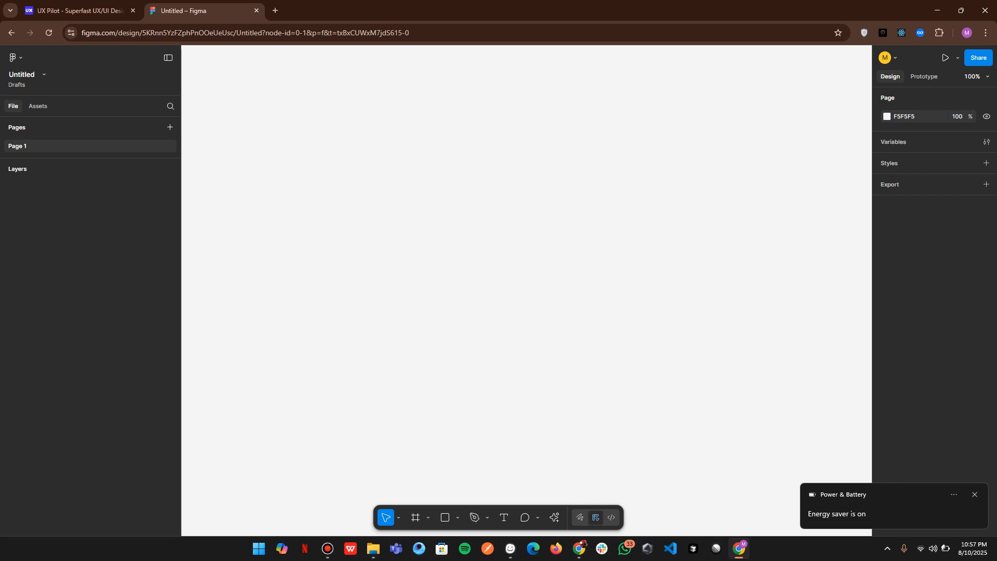
Step: Switch to the ChatGPT window
{"action": "key", "text": "alt+Tab"}
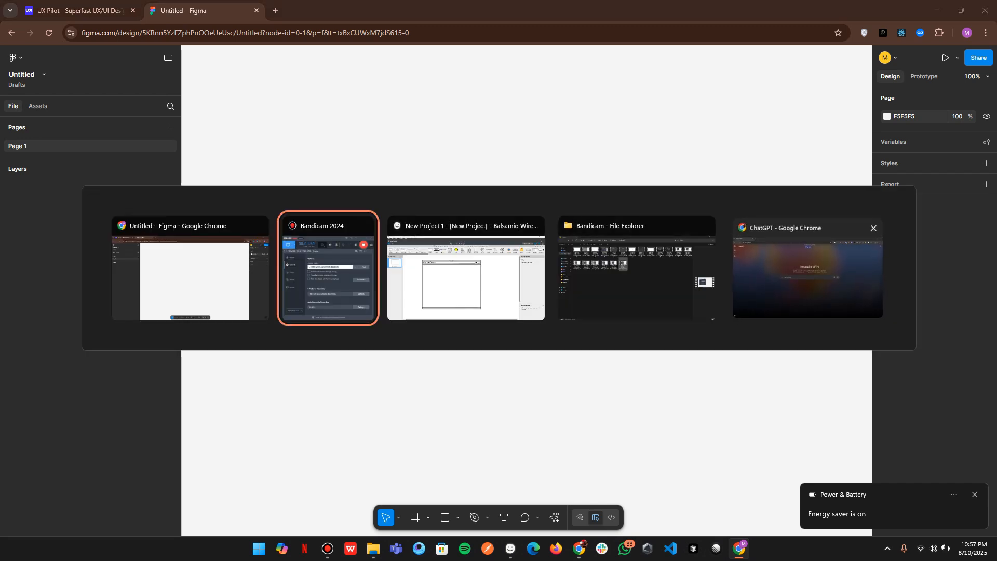
{"action": "left_click", "coordinate": [808, 271]}
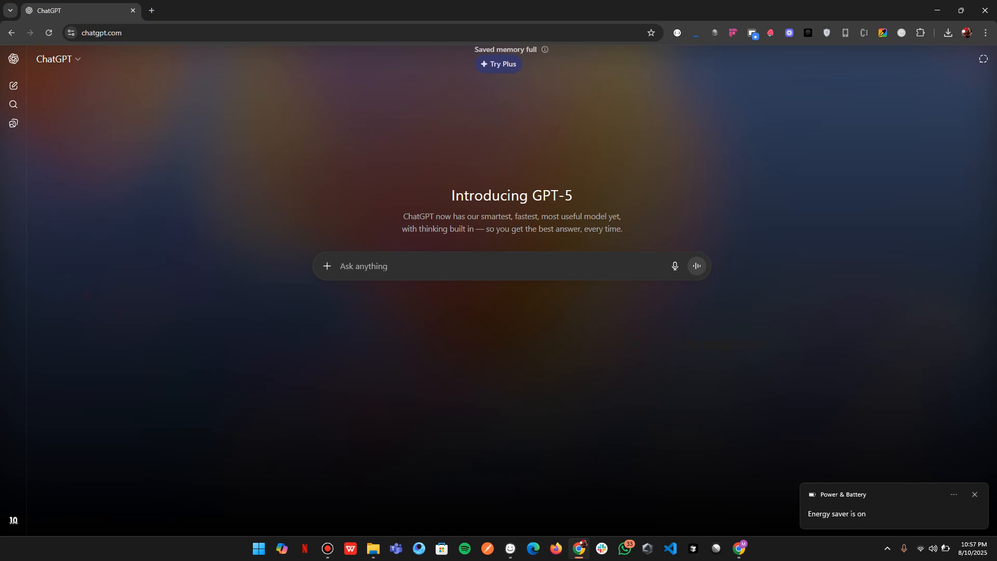
{"action": "type", "text": "can you create a la"}
{"action": "key", "text": "ctrl+BackSpace"}
{"action": "key", "text": "ctrl+BackSpace"}
{"action": "key", "text": "ctrl+BackSpace"}
{"action": "key", "text": "ctrl+BackSpace"}
{"action": "key", "text": "ctrl+BackSpace"}
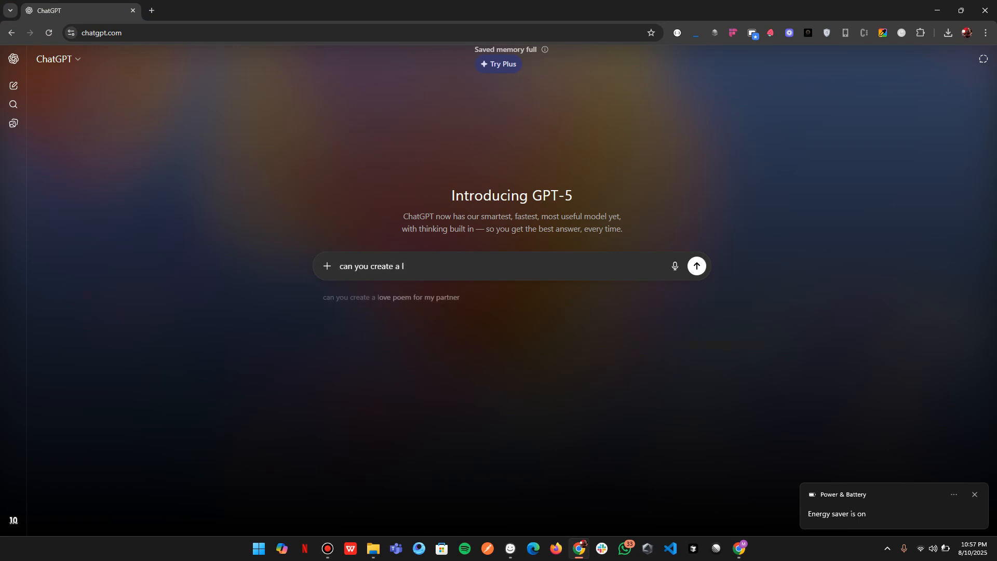
Step: Ask ChatGPT for a login page prompt with email and password login, social logins and styling properties
{"action": "type", "text": "can you "}
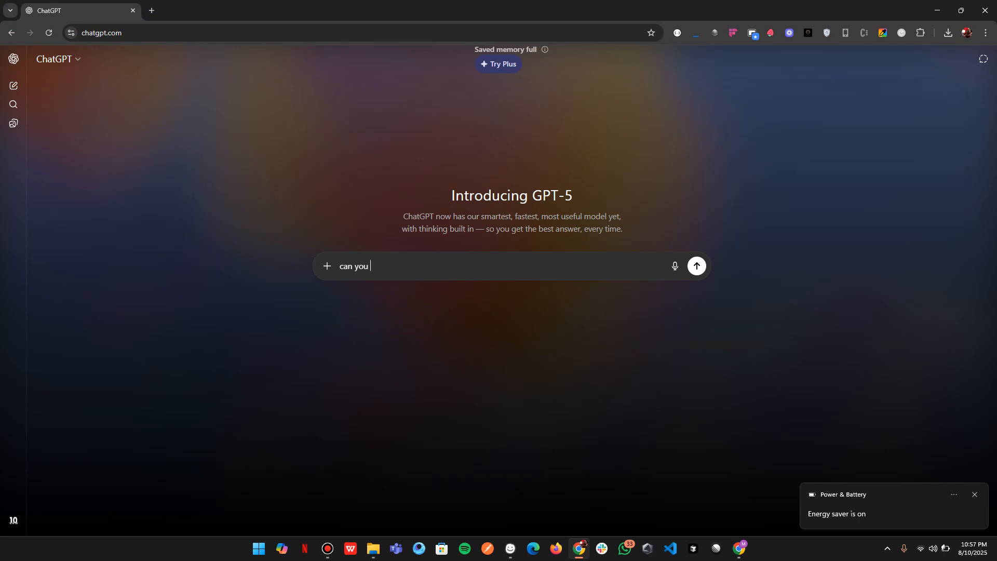
{"action": "type", "text": "give me prompt of a login page. i want "}
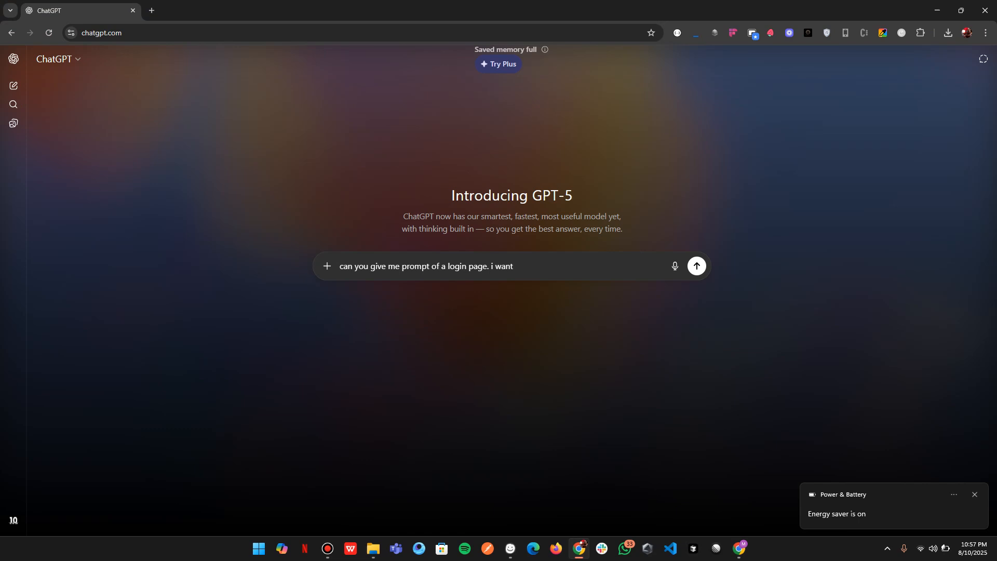
{"action": "type", "text": "users to login with email "}
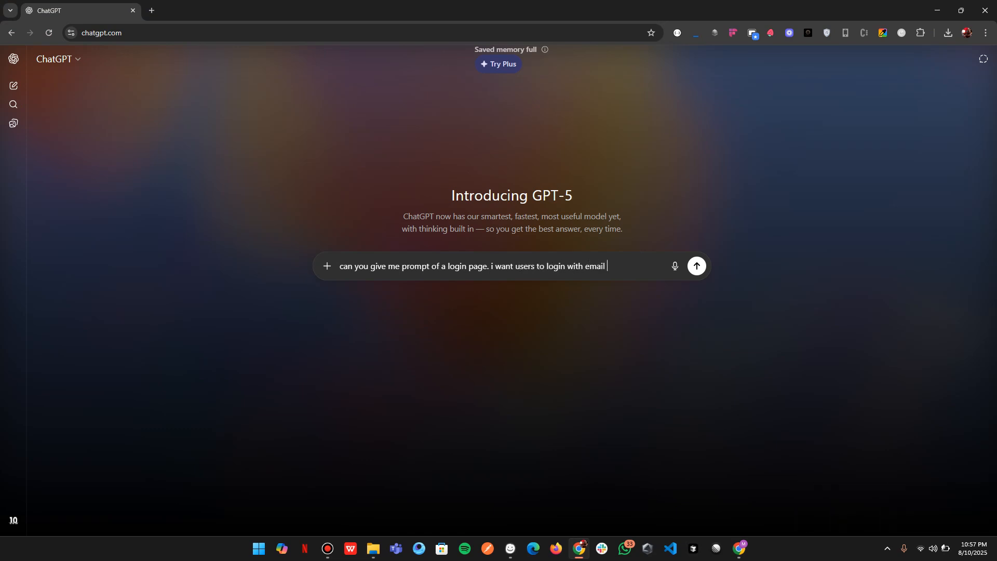
{"action": "type", "text": "and password. i"}
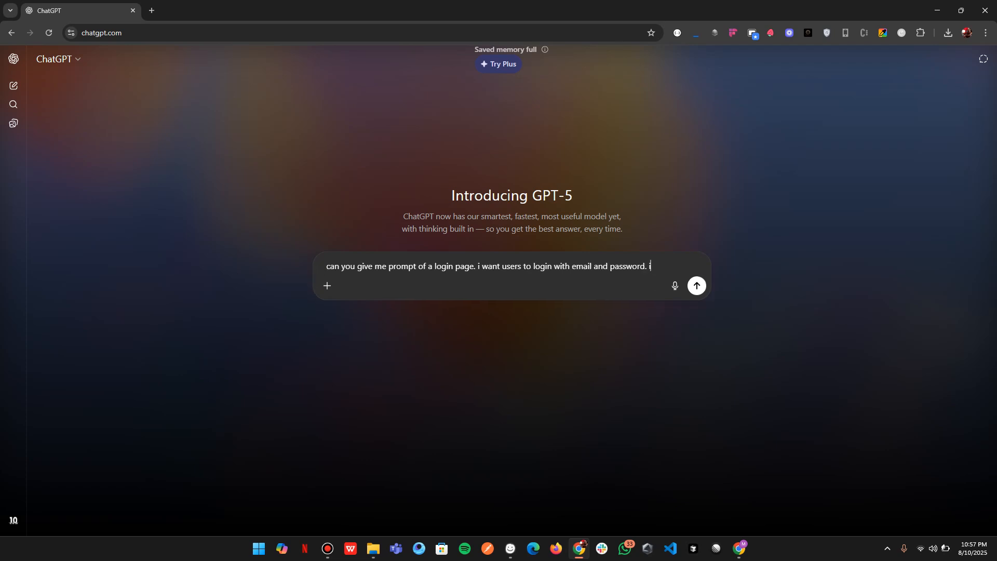
{"action": "type", "text": "nclude social log"}
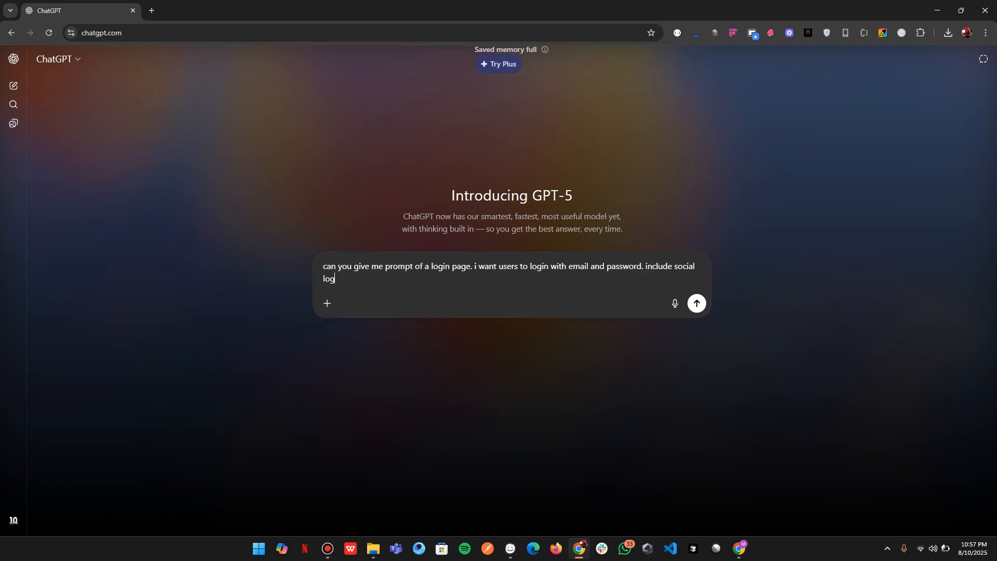
{"action": "type", "text": "ins also"}
{"action": "key", "text": "BackSpace"}
{"action": "key", "text": "BackSpace"}
{"action": "key", "text": "BackSpace"}
{"action": "type", "text": "s well. include styling proper"}
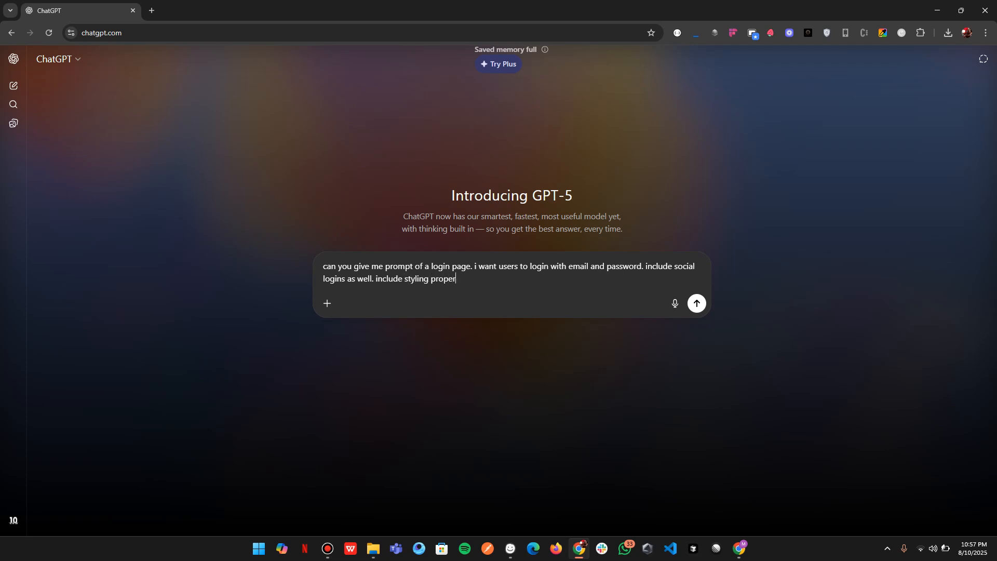
{"action": "type", "text": "ties on your prompt as well."}
{"action": "key", "text": "Return"}
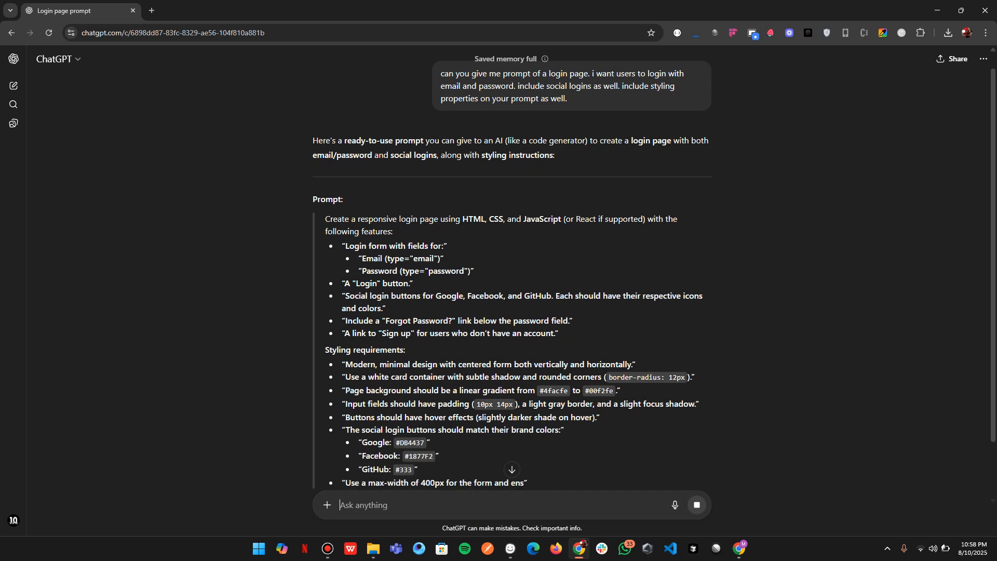
Step: Copy the whole generated prompt, from "Create a responsive login page" through the JavaScript form validation sentence
{"action": "scroll", "coordinate": [512, 280], "scroll_direction": "up", "scroll_amount": 2}
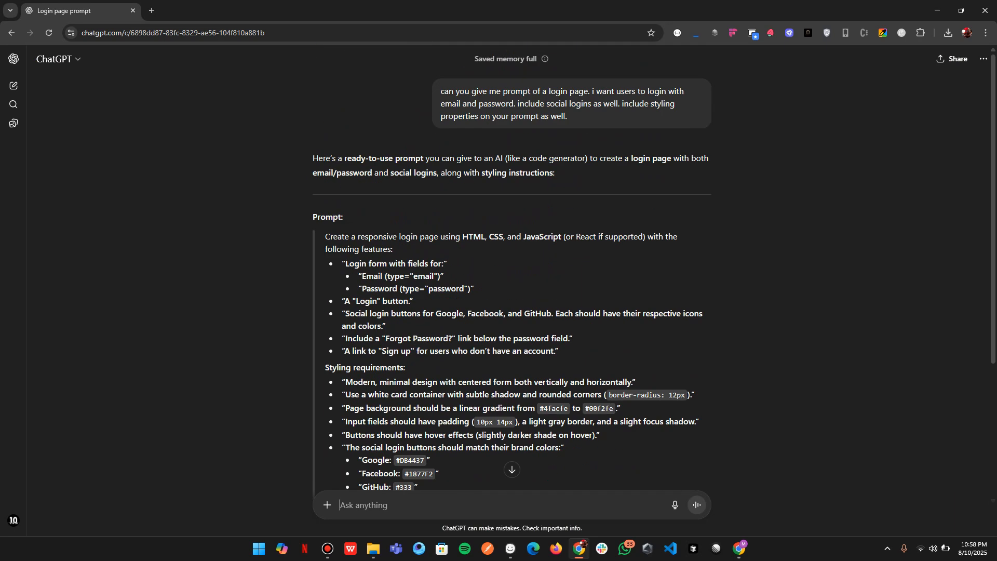
{"action": "scroll", "coordinate": [512, 280], "scroll_direction": "down", "scroll_amount": 3}
{"action": "scroll", "coordinate": [512, 280], "scroll_direction": "up", "scroll_amount": 2}
{"action": "left_click_drag", "start_coordinate": [325, 133], "coordinate": [698, 427]}
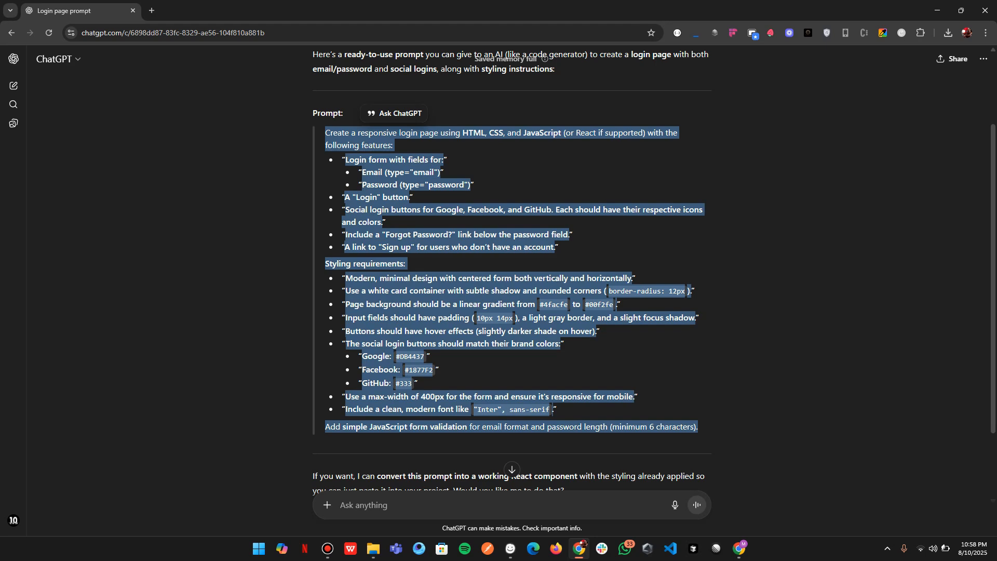
Step: Switch to UX Pilot and paste the copied login page prompt as the design context
{"action": "key", "text": "alt+Tab"}
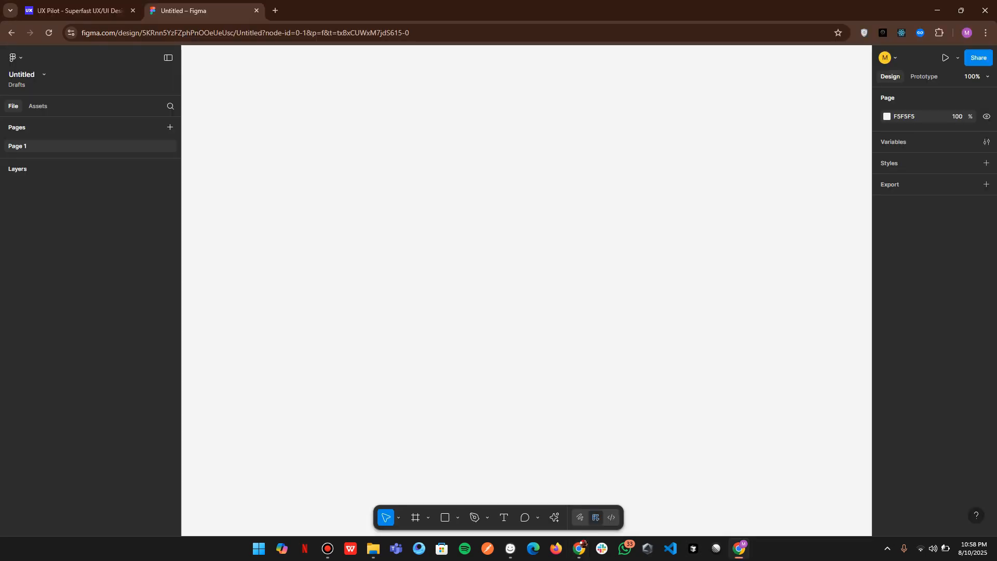
{"action": "left_click", "coordinate": [83, 11]}
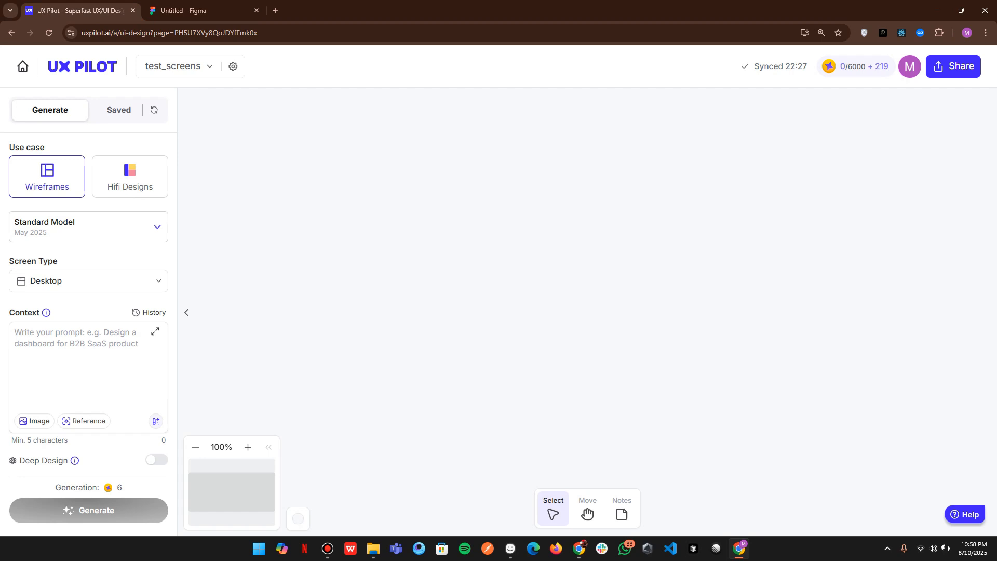
{"action": "left_click", "coordinate": [83, 366]}
{"action": "key", "text": "ctrl+v"}
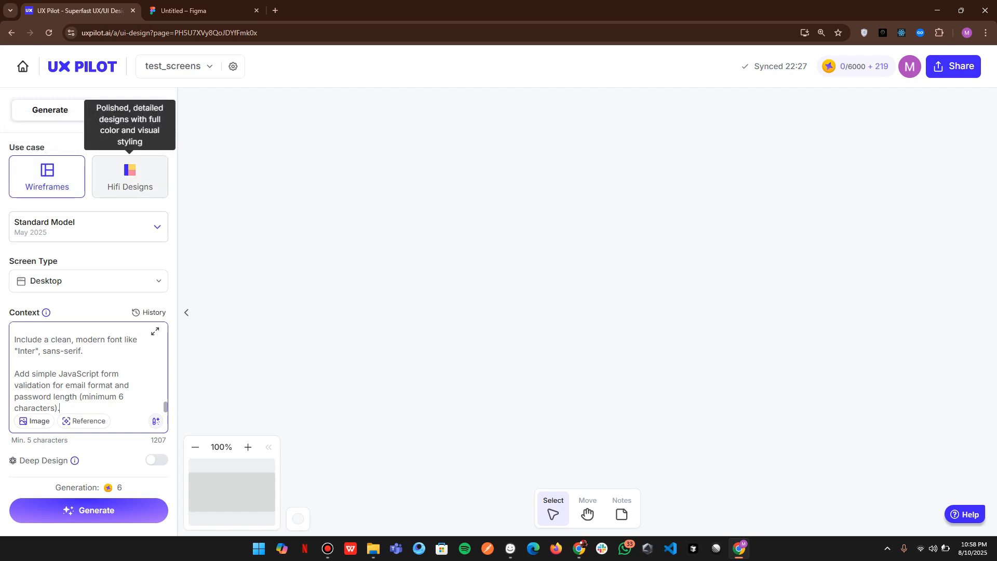
{"action": "scroll", "coordinate": [88, 369], "scroll_direction": "up", "scroll_amount": 10}
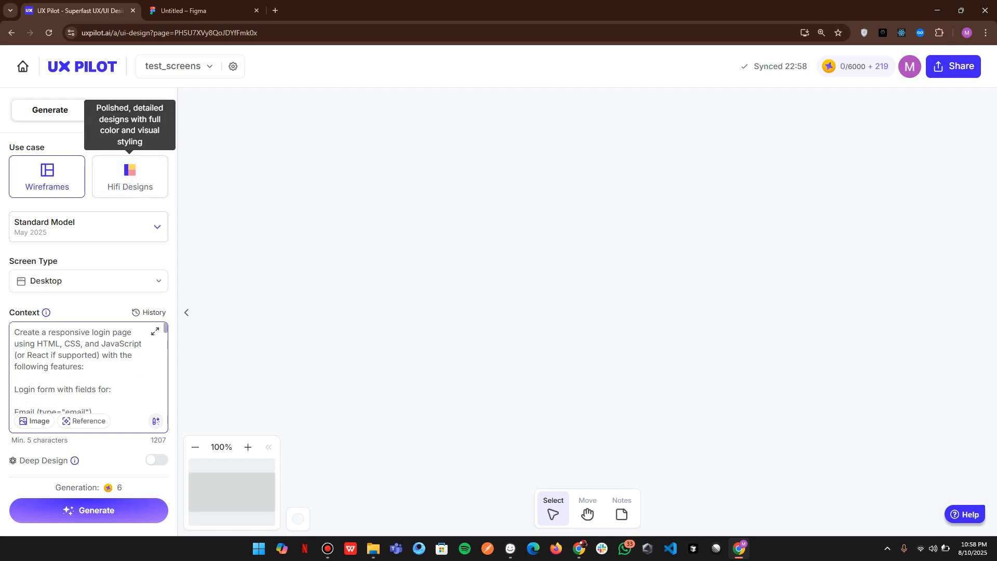
Step: Enable Deep Design and set the use case to Hifi Designs
{"action": "left_click", "coordinate": [156, 461]}
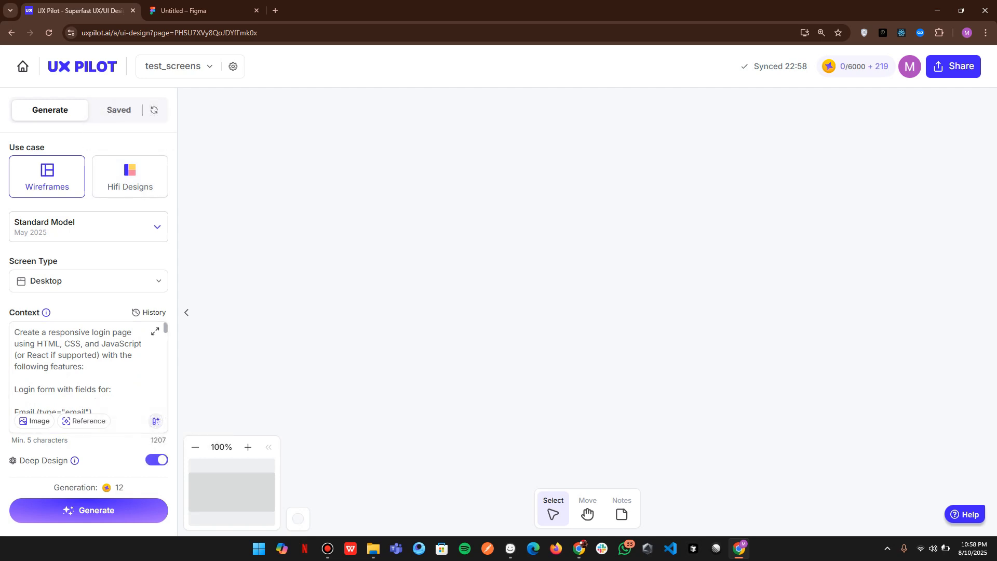
{"action": "left_click", "coordinate": [129, 177]}
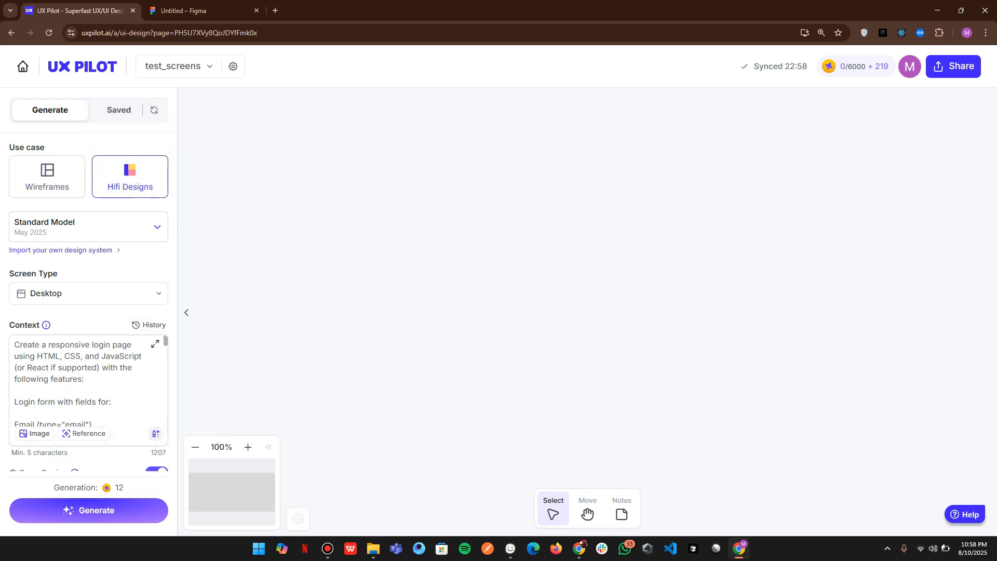
{"action": "scroll", "coordinate": [88, 322], "scroll_direction": "down", "scroll_amount": 10}
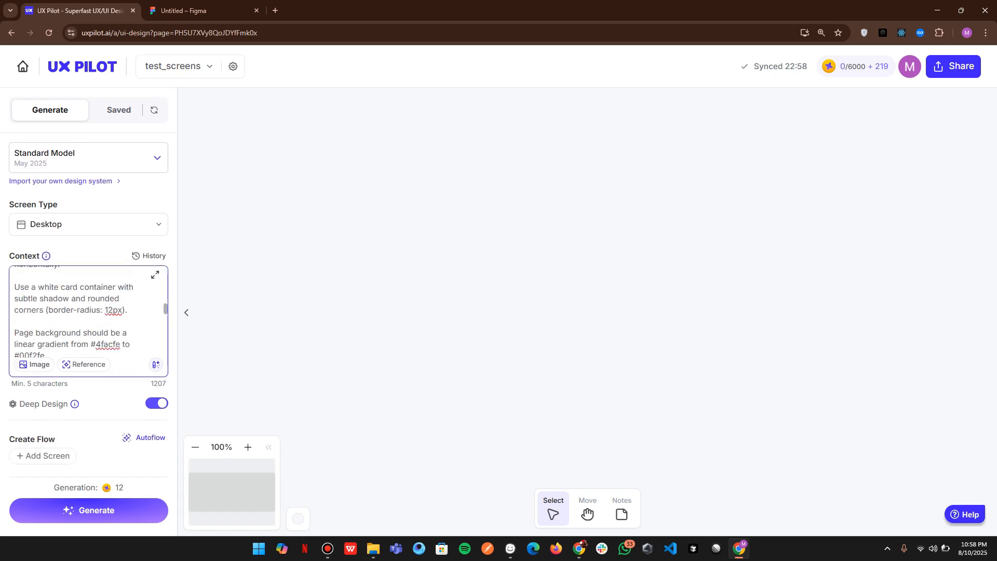
{"action": "scroll", "coordinate": [88, 317], "scroll_direction": "down", "scroll_amount": 5}
{"action": "scroll", "coordinate": [88, 317], "scroll_direction": "up", "scroll_amount": 15}
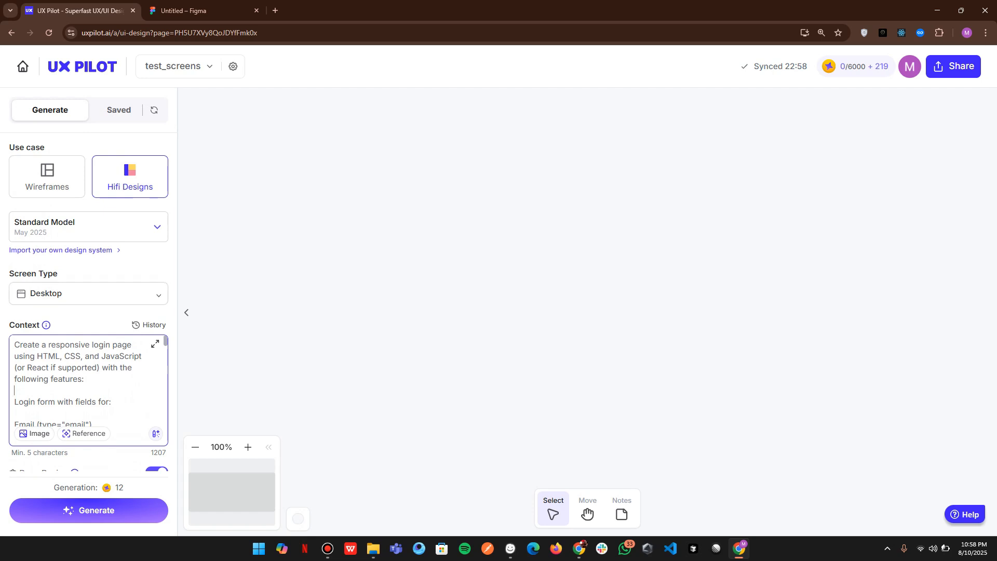
Step: Choose Desktop as the screen type and generate the login page design from the prompt
{"action": "scroll", "coordinate": [88, 260], "scroll_direction": "down", "scroll_amount": 1}
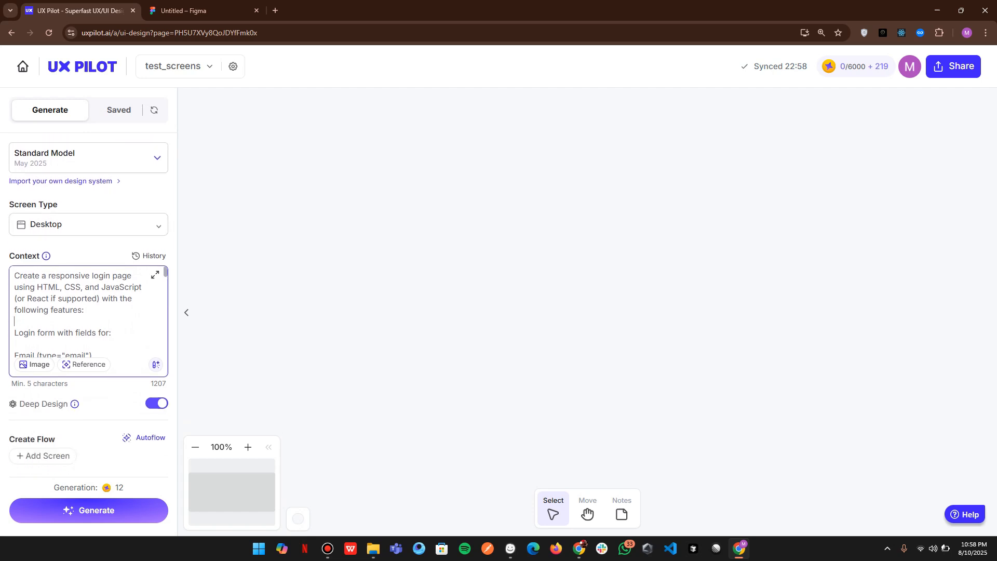
{"action": "left_click", "coordinate": [88, 224]}
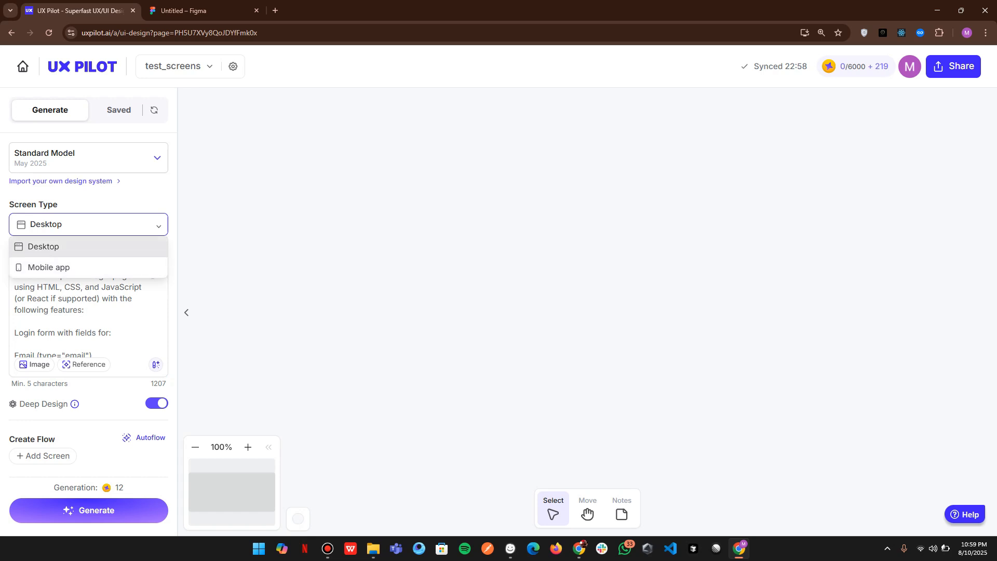
{"action": "left_click", "coordinate": [43, 246]}
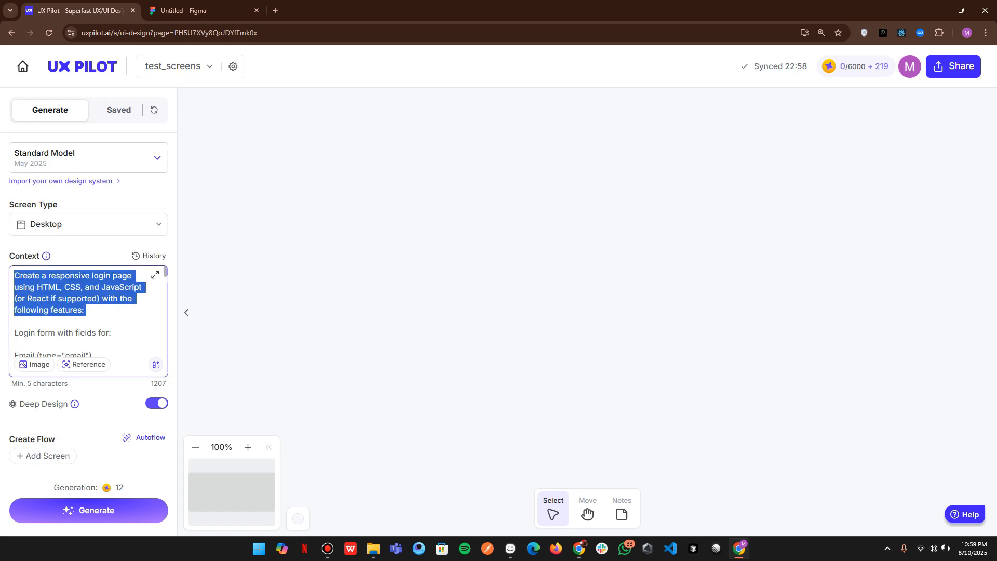
{"action": "left_click", "coordinate": [89, 321]}
{"action": "scroll", "coordinate": [90, 321], "scroll_direction": "down", "scroll_amount": 10}
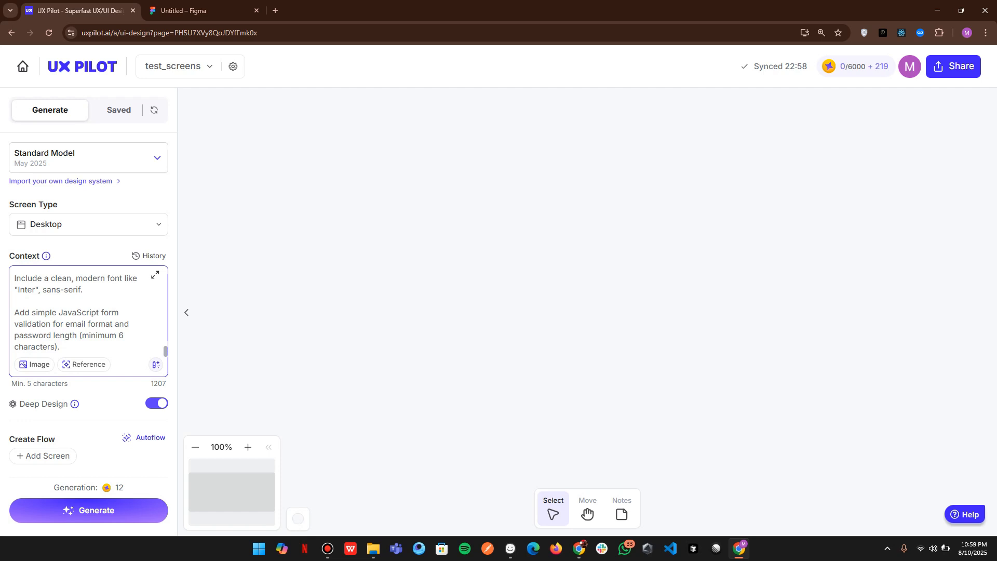
{"action": "left_click", "coordinate": [88, 510]}
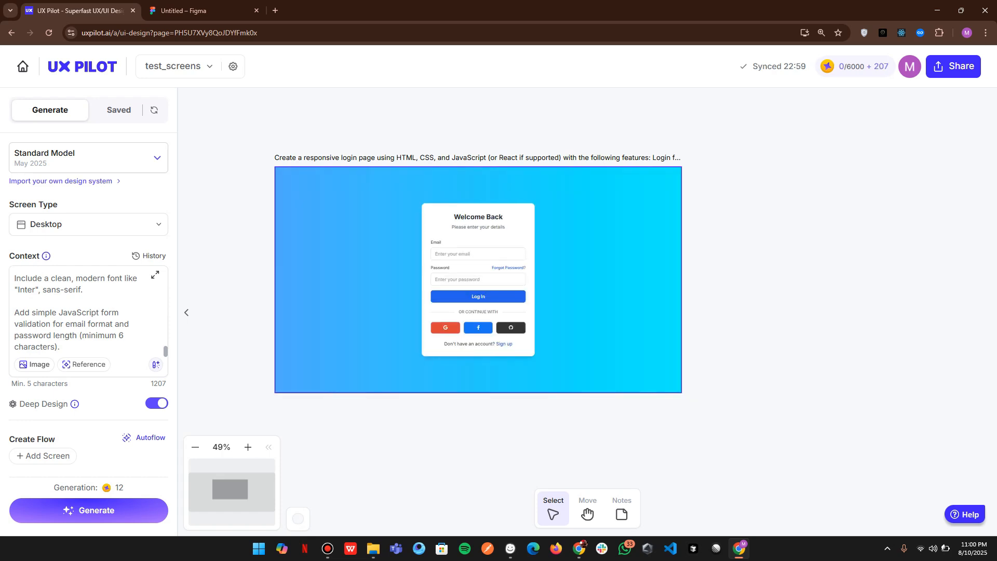
Step: Examine the generated login page, trying its email field, password field and Google login button
{"action": "scroll", "coordinate": [405, 237], "scroll_direction": "up", "scroll_amount": 4}
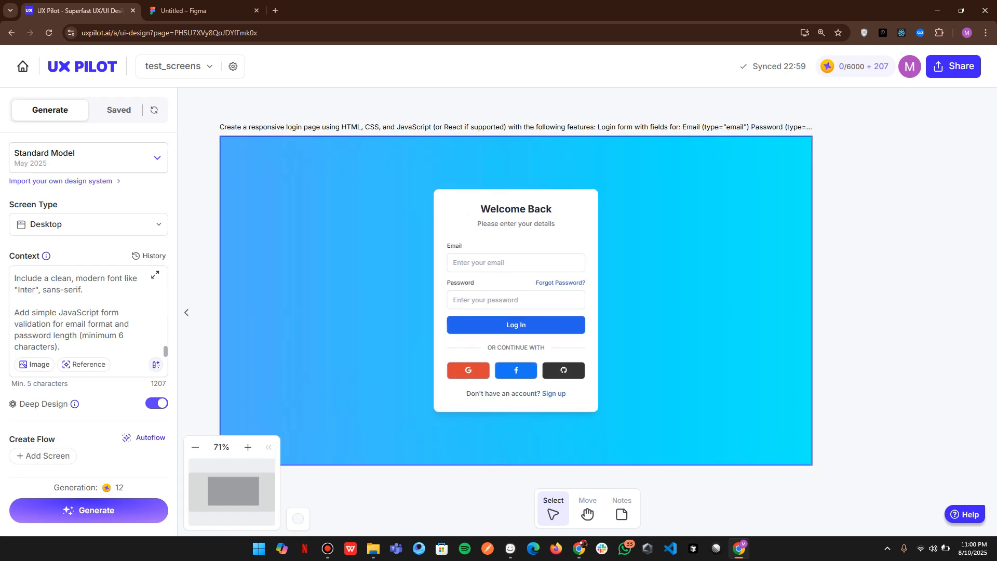
{"action": "scroll", "coordinate": [516, 298], "scroll_direction": "down", "scroll_amount": 1}
{"action": "scroll", "coordinate": [516, 298], "scroll_direction": "left", "scroll_amount": 1}
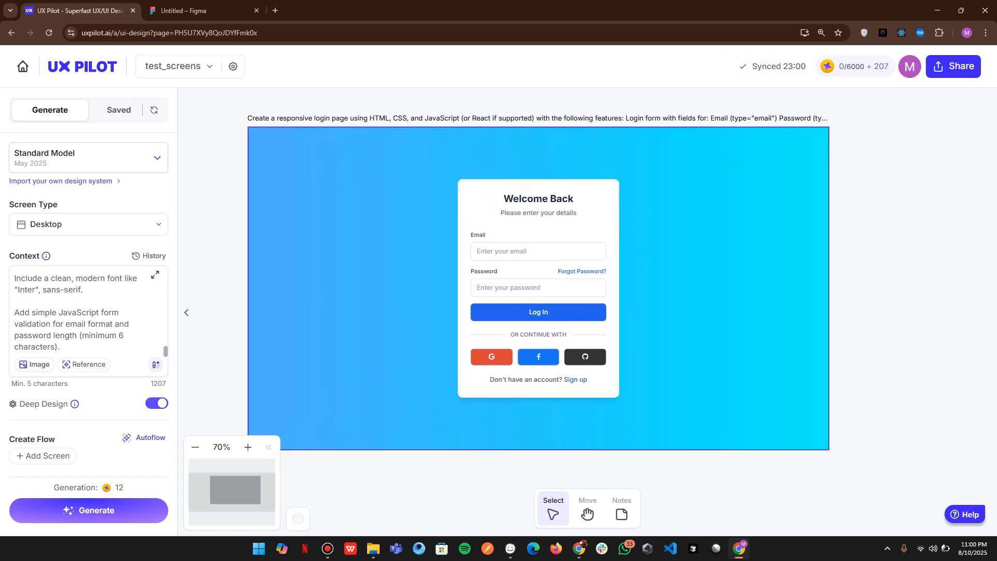
{"action": "scroll", "coordinate": [522, 299], "scroll_direction": "right", "scroll_amount": 1}
{"action": "scroll", "coordinate": [522, 299], "scroll_direction": "up", "scroll_amount": 1}
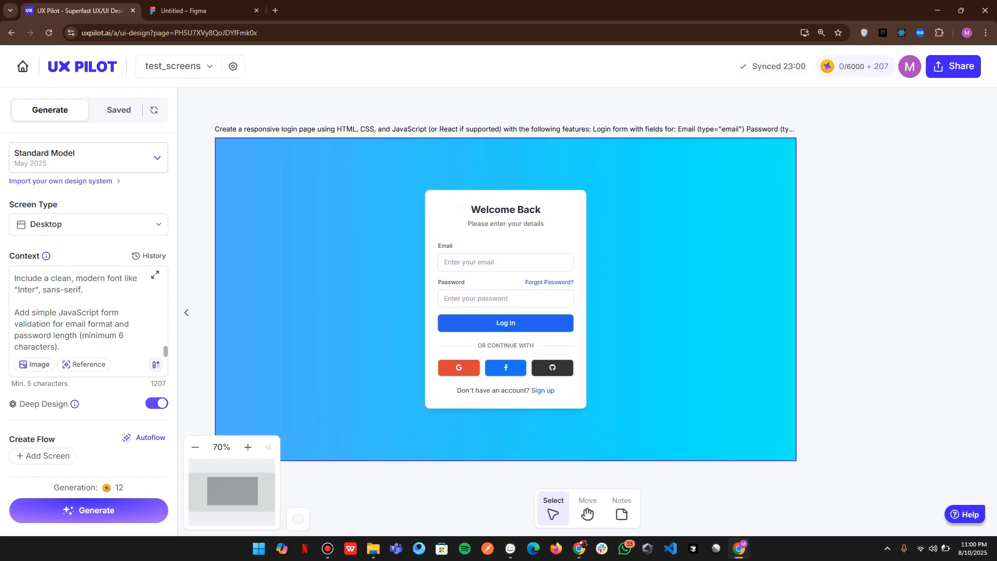
{"action": "scroll", "coordinate": [522, 299], "scroll_direction": "up", "scroll_amount": 1}
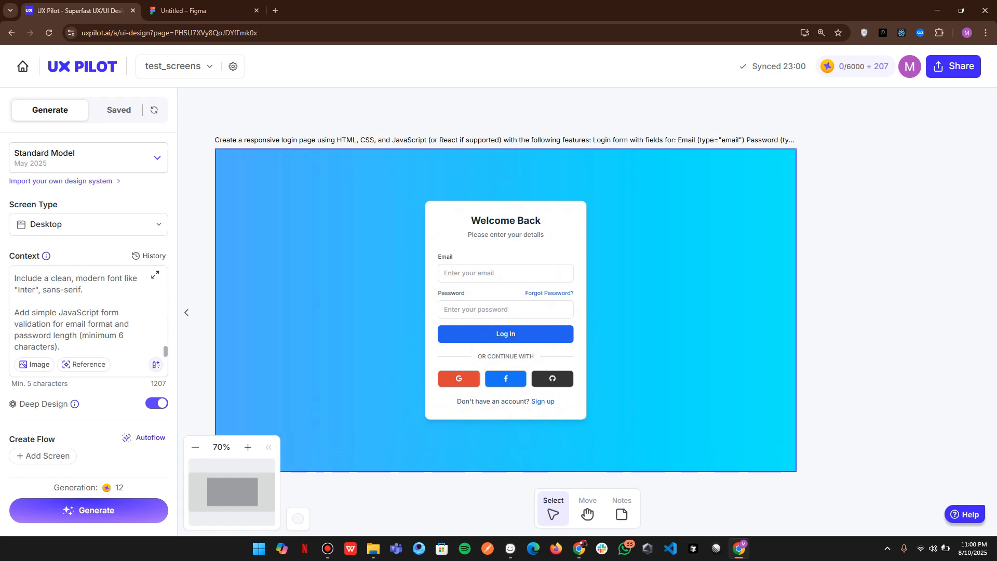
{"action": "left_click", "coordinate": [506, 273]}
{"action": "left_click", "coordinate": [468, 310]}
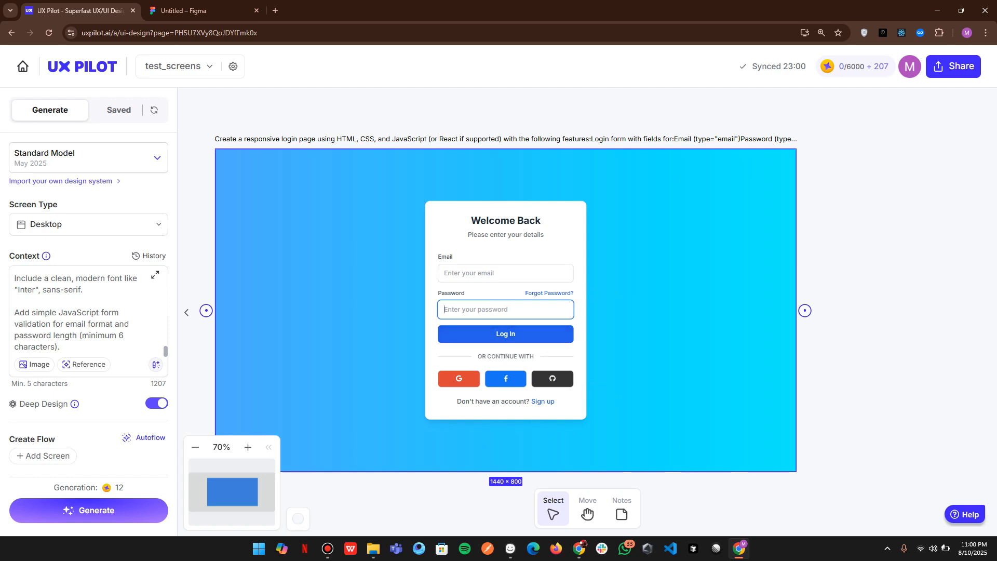
{"action": "left_click", "coordinate": [459, 379]}
{"action": "left_click", "coordinate": [859, 306]}
Step: Select the whole generated login screen on the canvas
{"action": "scroll", "coordinate": [732, 317], "scroll_direction": "down", "scroll_amount": 4}
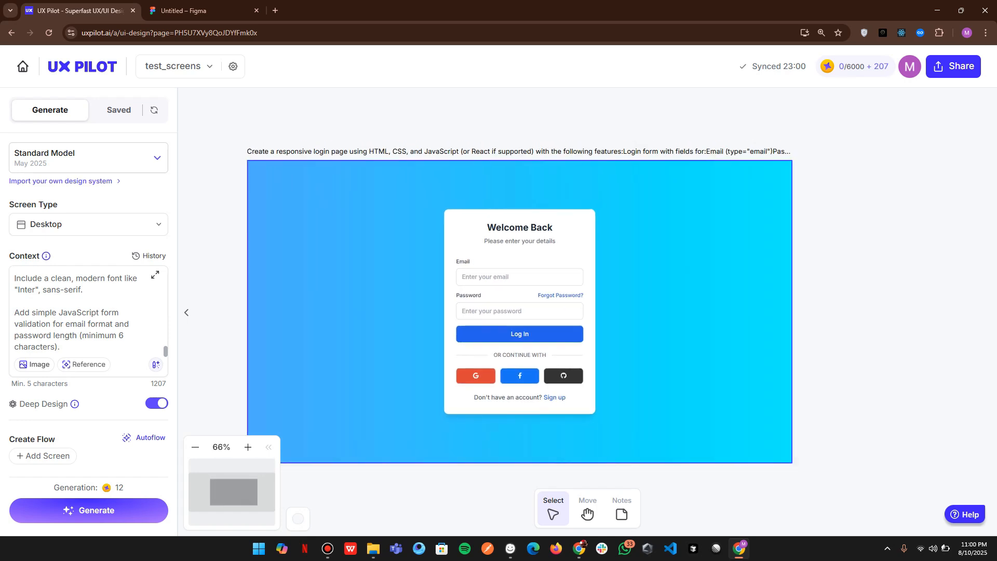
{"action": "scroll", "coordinate": [727, 317], "scroll_direction": "down", "scroll_amount": 1}
{"action": "scroll", "coordinate": [728, 317], "scroll_direction": "right", "scroll_amount": 2}
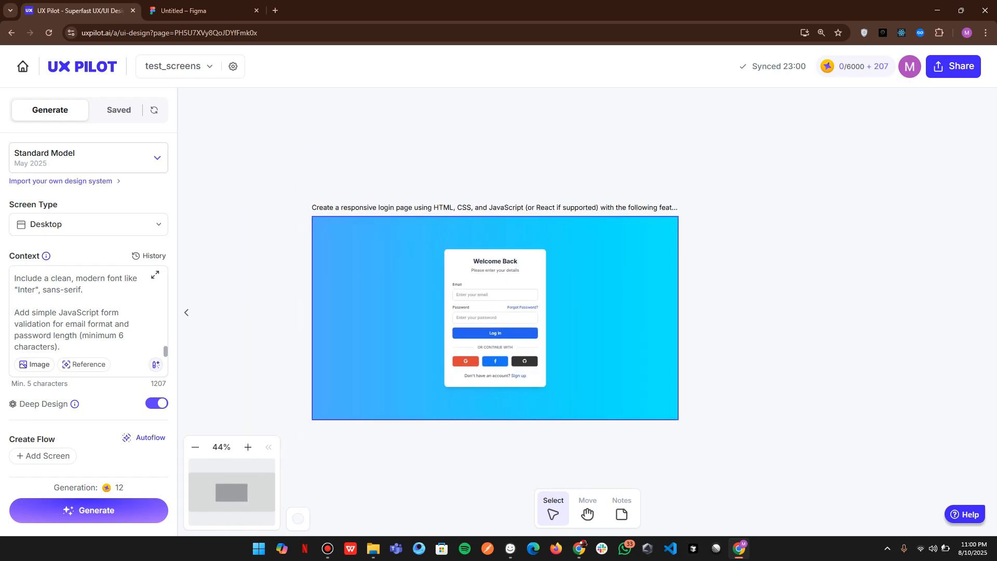
{"action": "scroll", "coordinate": [434, 301], "scroll_direction": "up", "scroll_amount": 3}
{"action": "left_click_drag", "start_coordinate": [434, 301], "coordinate": [370, 279]}
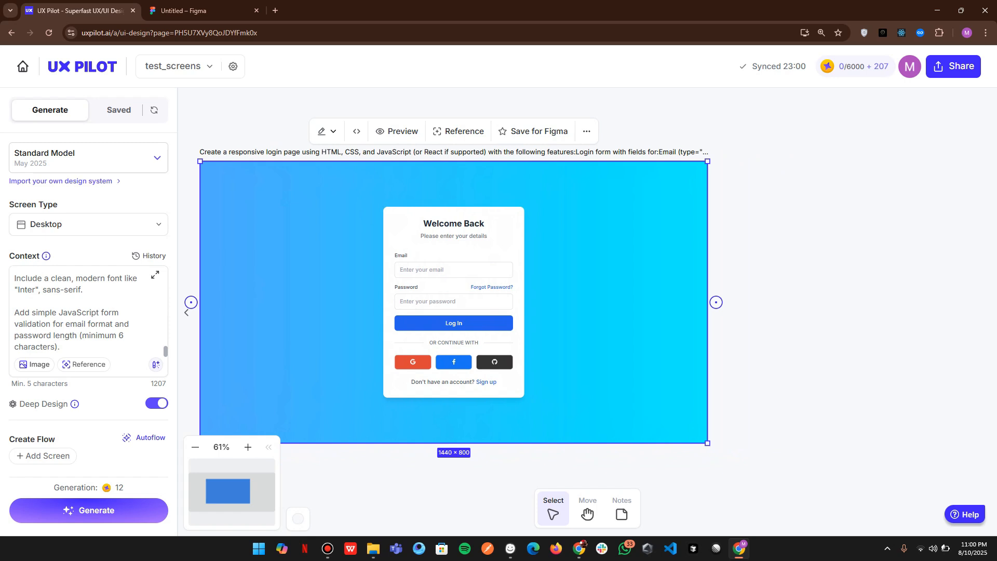
{"action": "scroll", "coordinate": [763, 299], "scroll_direction": "left", "scroll_amount": 2}
{"action": "scroll", "coordinate": [763, 299], "scroll_direction": "down", "scroll_amount": 2}
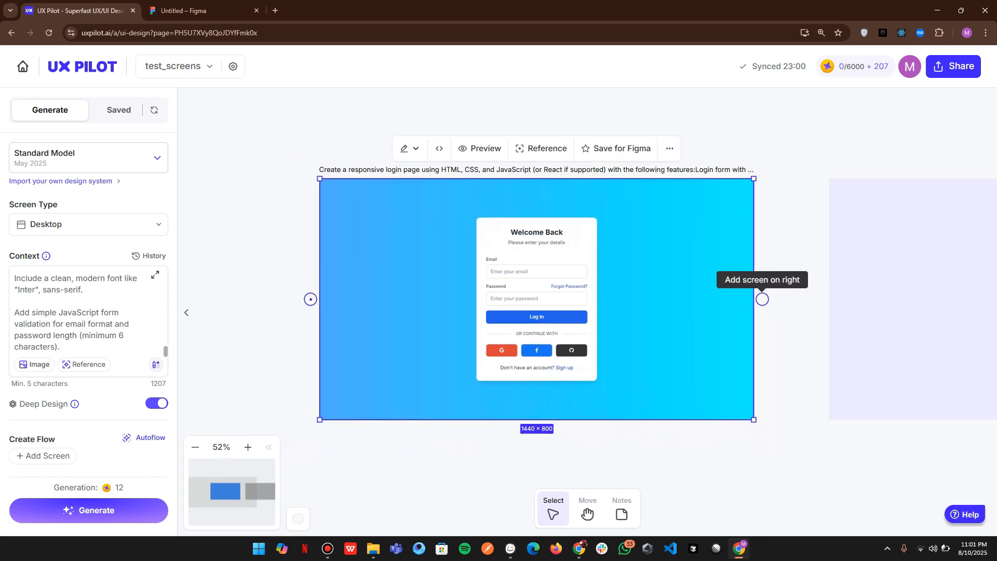
{"action": "scroll", "coordinate": [762, 299], "scroll_direction": "right", "scroll_amount": 3}
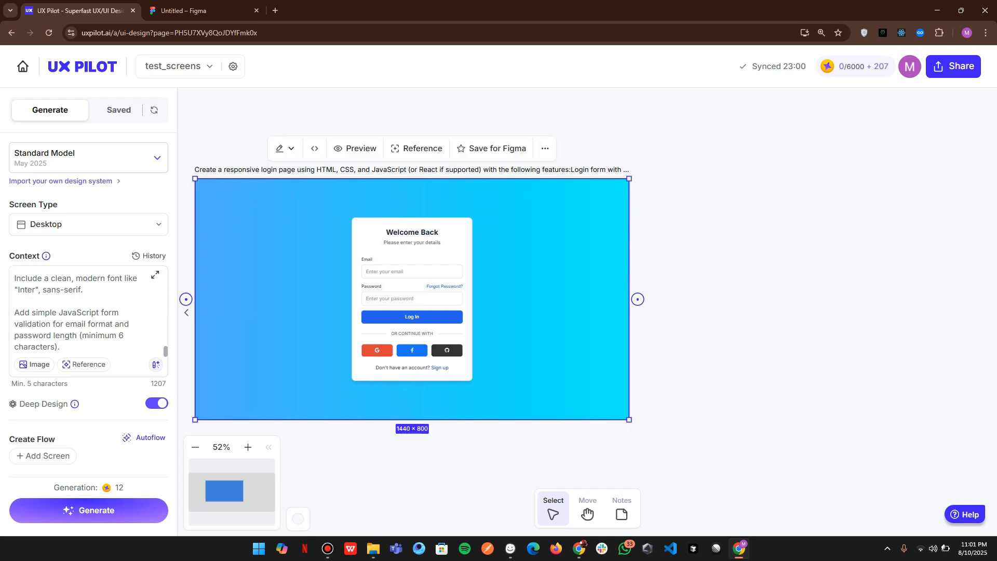
Step: Start adding a new screen next to the generated login screen
{"action": "scroll", "coordinate": [762, 299], "scroll_direction": "left", "scroll_amount": 1}
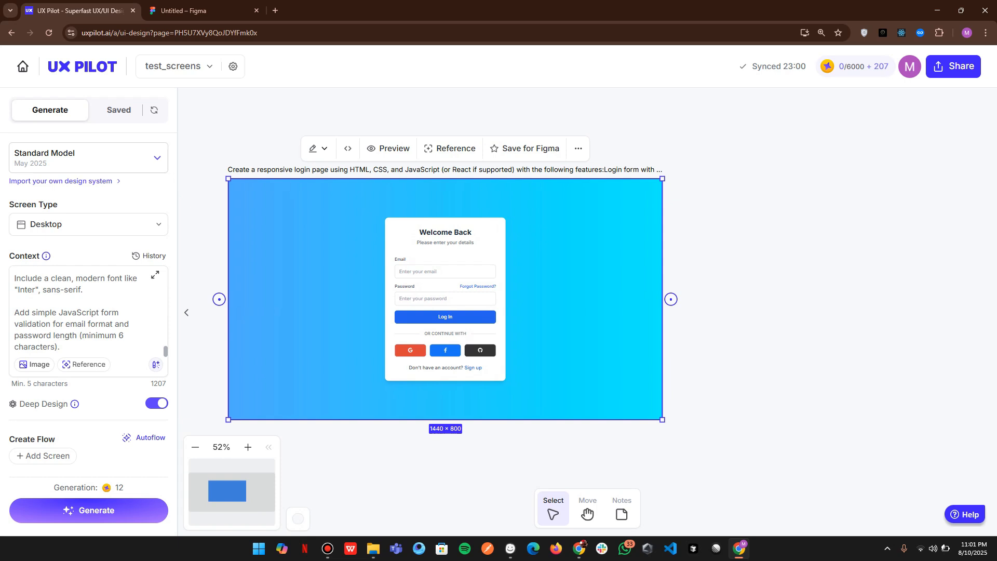
{"action": "scroll", "coordinate": [577, 262], "scroll_direction": "down", "scroll_amount": 3}
{"action": "scroll", "coordinate": [576, 262], "scroll_direction": "up", "scroll_amount": 3}
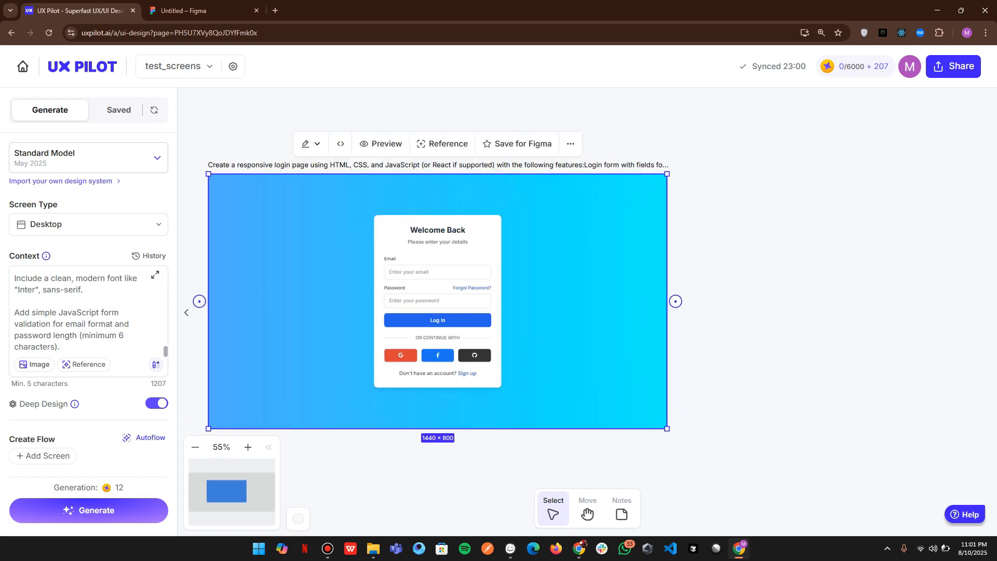
{"action": "scroll", "coordinate": [455, 301], "scroll_direction": "left", "scroll_amount": 1}
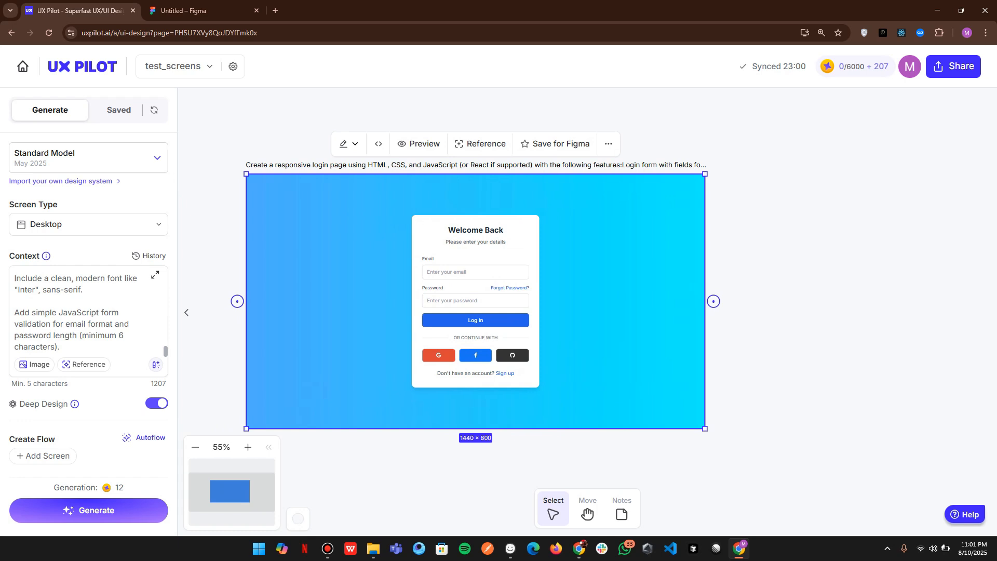
{"action": "left_click", "coordinate": [714, 301]}
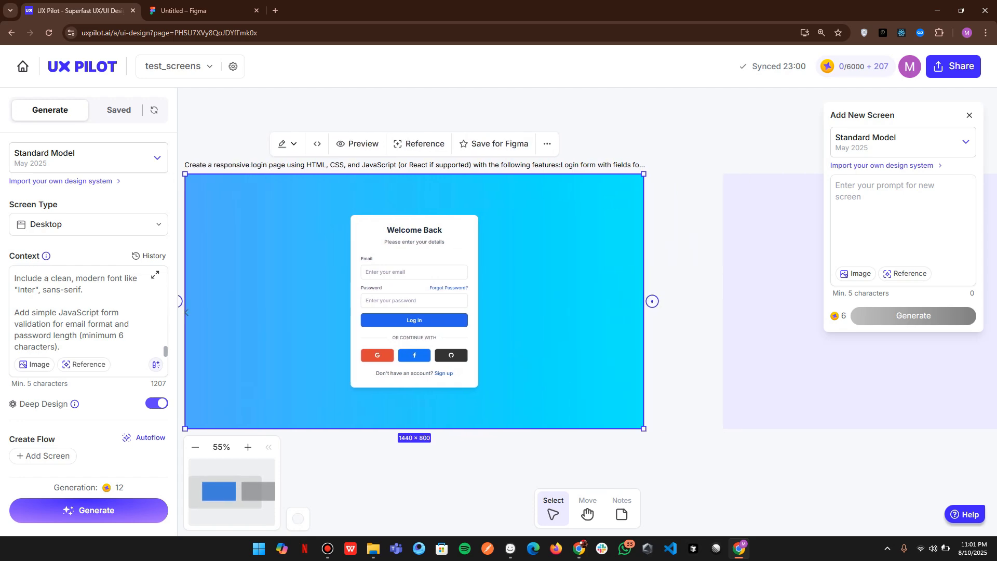
Step: Switch to ChatGPT and ask that logged-in users see a chat interface for chatting with the chatbot, in a ChatGPT kind of interface
{"action": "key", "text": "alt+Tab"}
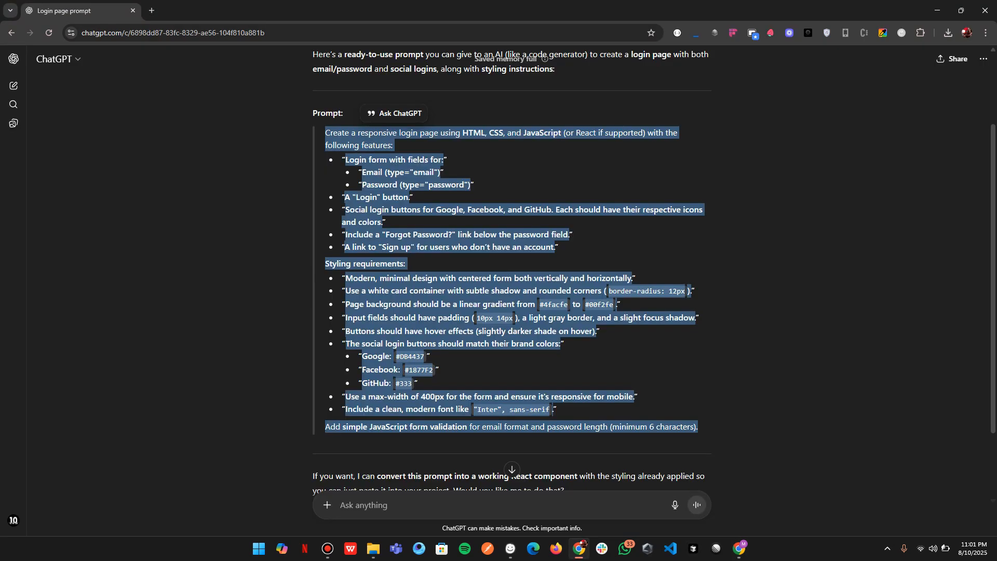
{"action": "scroll", "coordinate": [511, 291], "scroll_direction": "down", "scroll_amount": 2}
{"action": "left_click", "coordinate": [384, 504]}
{"action": "type", "text": "when "}
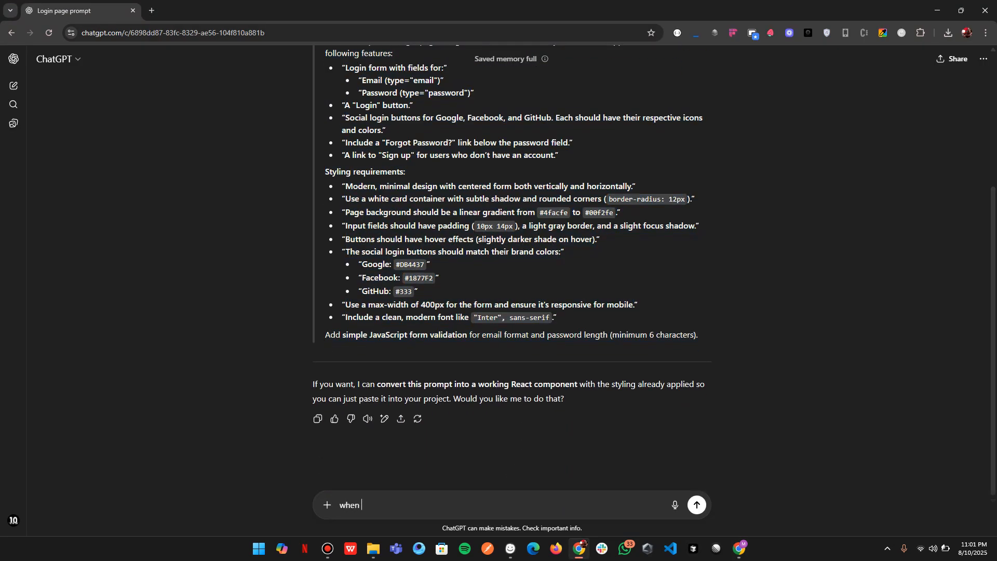
{"action": "type", "text": "the bo"}
{"action": "key", "text": "BackSpace"}
{"action": "key", "text": "BackSpace"}
{"action": "type", "text": "i"}
{"action": "key", "text": "BackSpace"}
{"action": "type", "text": "user is logged in, he should be "}
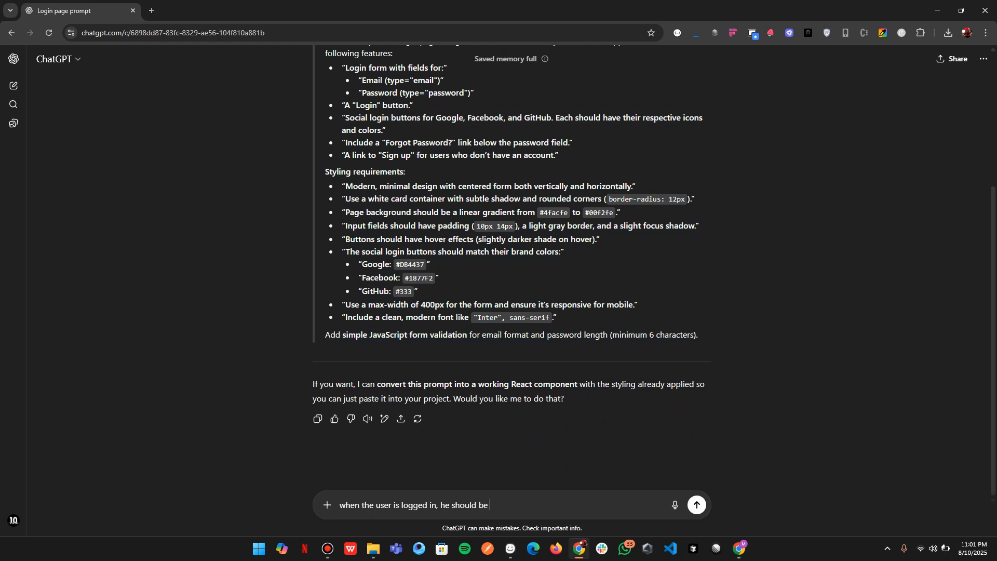
{"action": "type", "text": "able to see chat interface wher he can "}
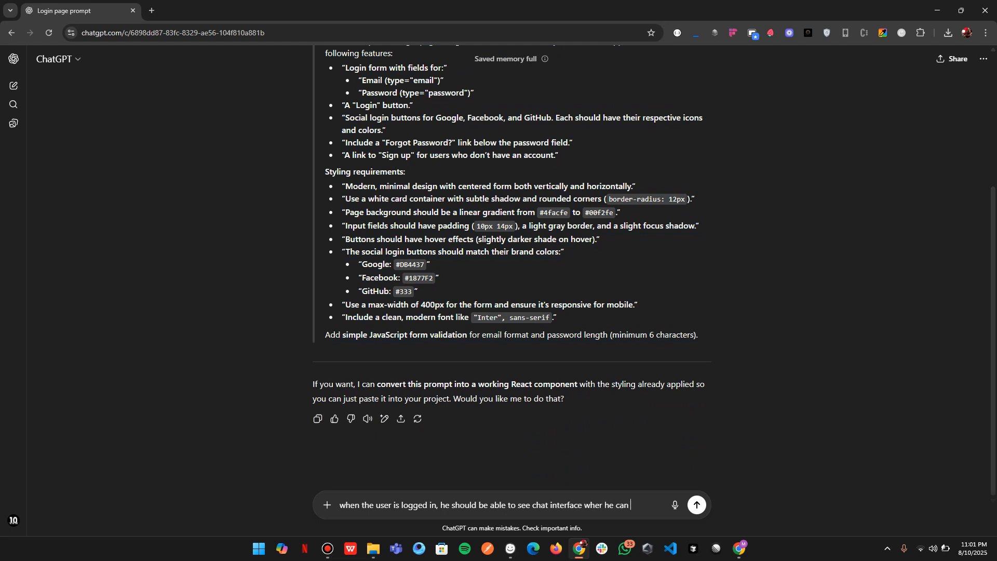
{"action": "type", "text": "chat with the chat"}
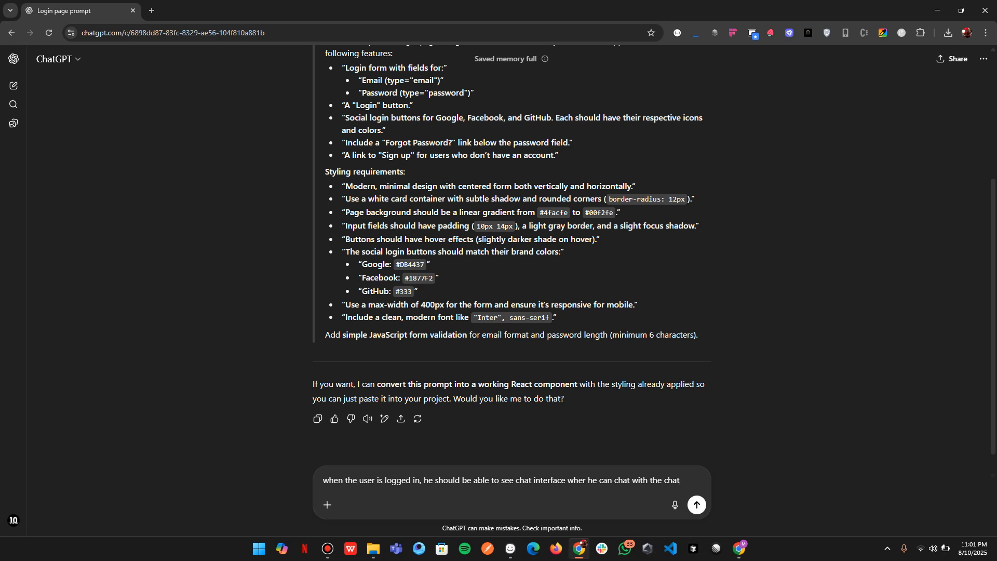
{"action": "type", "text": "bot. i wan"}
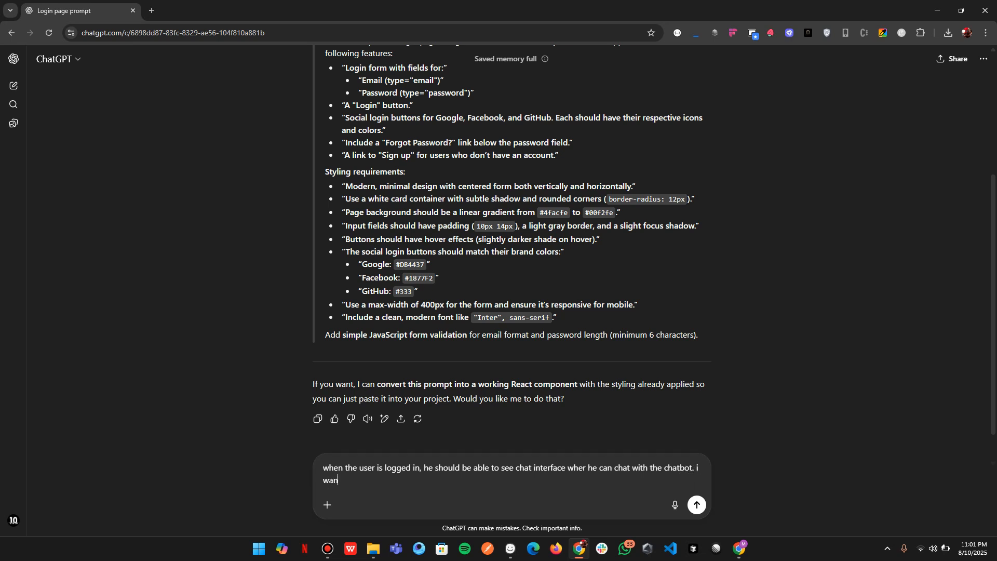
{"action": "type", "text": "t chatgpt"}
{"action": "type", "text": " kid"}
{"action": "type", "text": "nd of interf"}
{"action": "type", "text": "ace"}
{"action": "key", "text": "Return"}
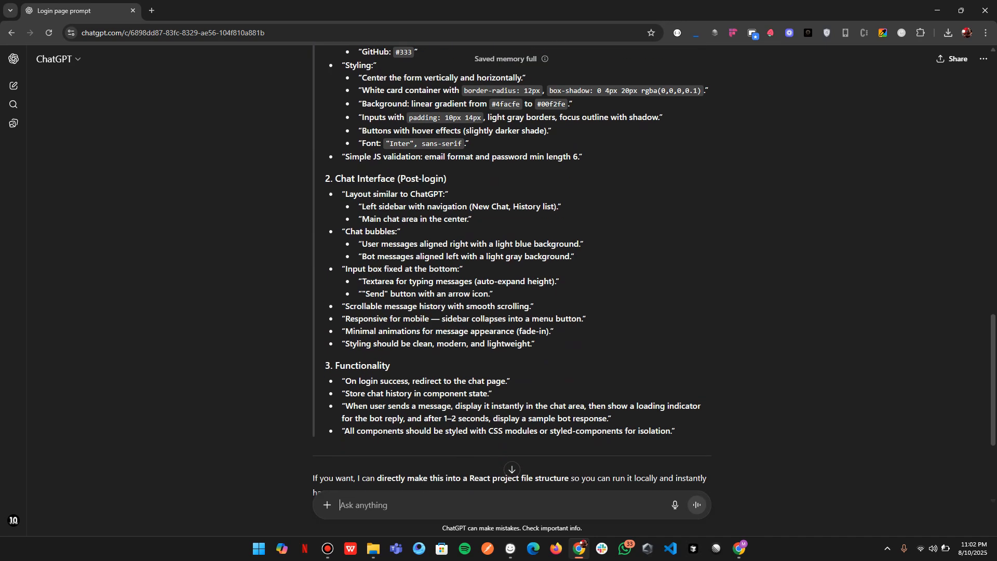
Step: Copy the entire enhanced web app prompt from ChatGPT's reply and switch back to UX Pilot
{"action": "left_click_drag", "start_coordinate": [676, 258], "coordinate": [325, 113]}
{"action": "scroll", "coordinate": [402, 208], "scroll_direction": "up", "scroll_amount": 5}
{"action": "scroll", "coordinate": [358, 192], "scroll_direction": "up", "scroll_amount": 2}
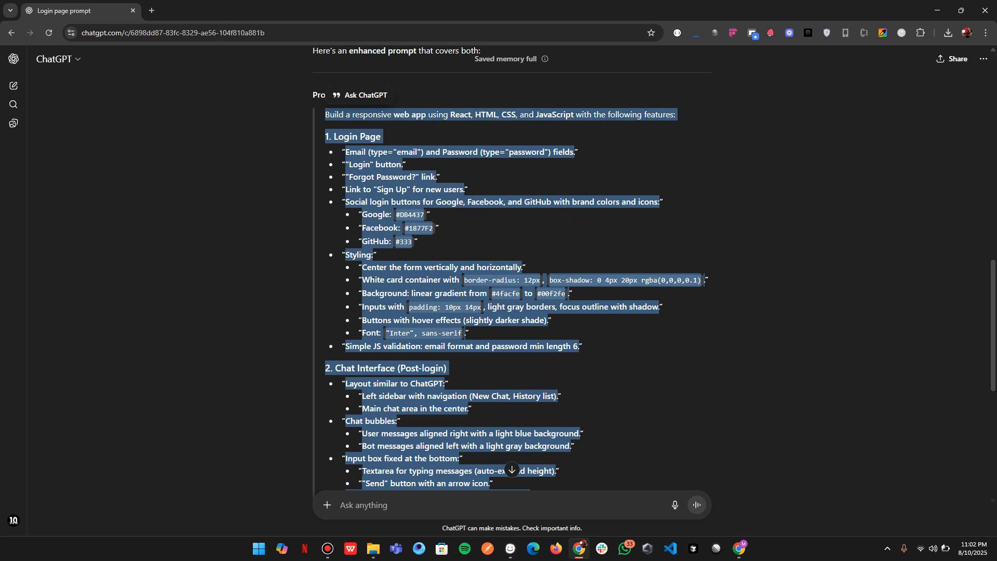
{"action": "scroll", "coordinate": [512, 259], "scroll_direction": "down", "scroll_amount": 5}
{"action": "key", "text": "alt+Tab"}
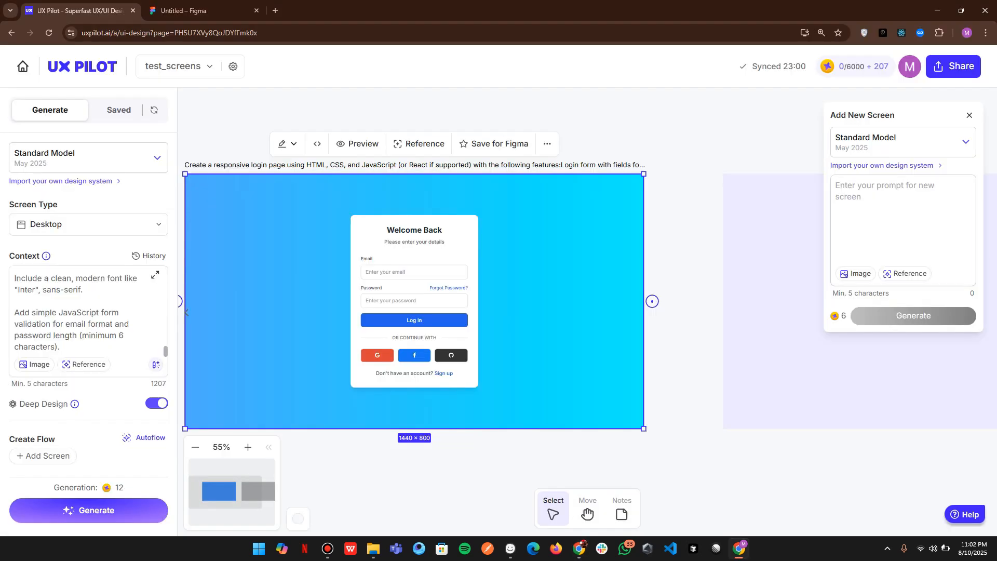
Step: Paste the enhanced web app prompt as the new screen's prompt and generate the screen
{"action": "left_click", "coordinate": [902, 223]}
{"action": "key", "text": "ctrl+v"}
{"action": "left_click", "coordinate": [913, 316]}
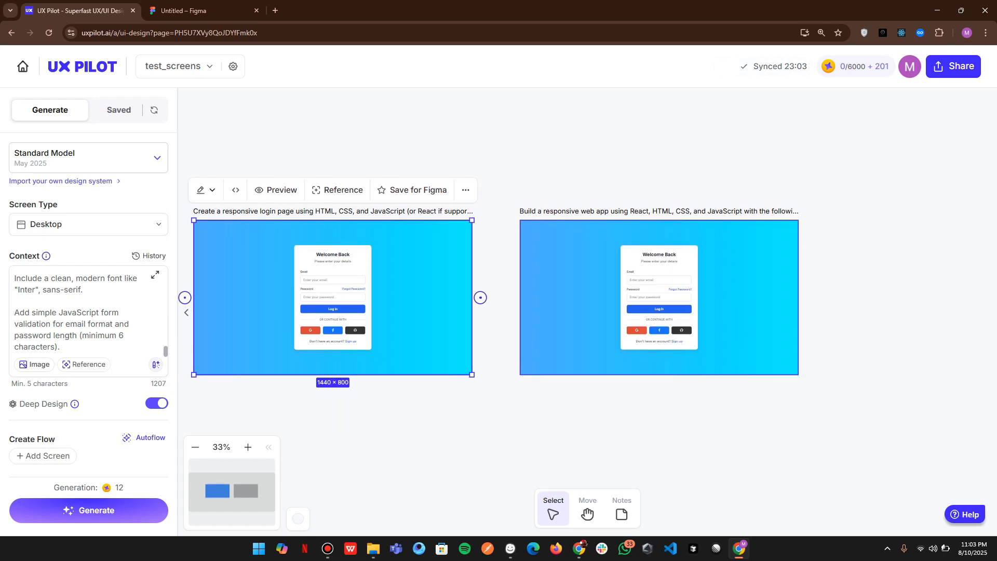
Step: Switch to ChatGPT and select only the Chat Interface (Post-login) and Functionality sections of the enhanced prompt for copying
{"action": "scroll", "coordinate": [586, 312], "scroll_direction": "up", "scroll_amount": 2}
{"action": "scroll", "coordinate": [587, 312], "scroll_direction": "right", "scroll_amount": 3}
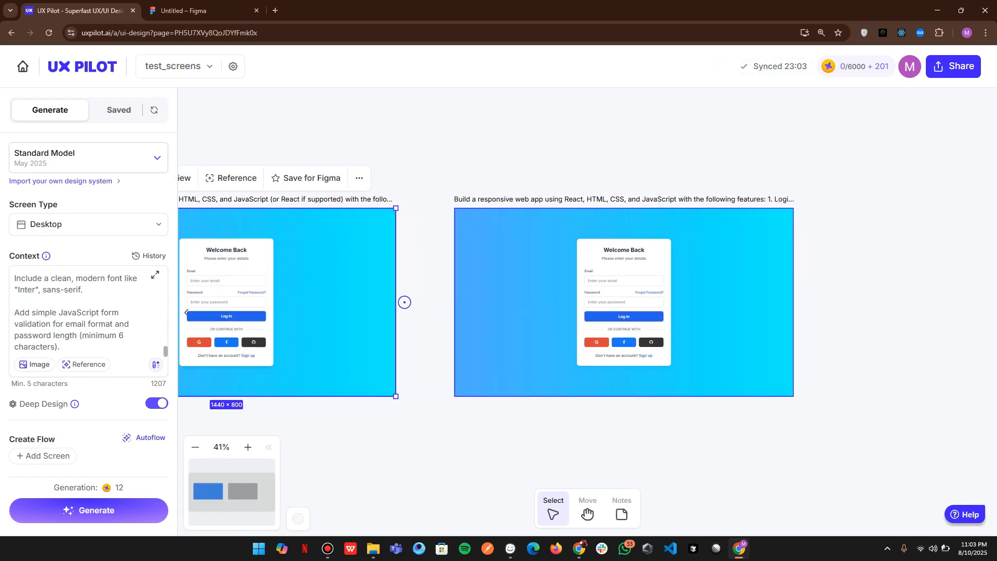
{"action": "double_click", "coordinate": [623, 199]}
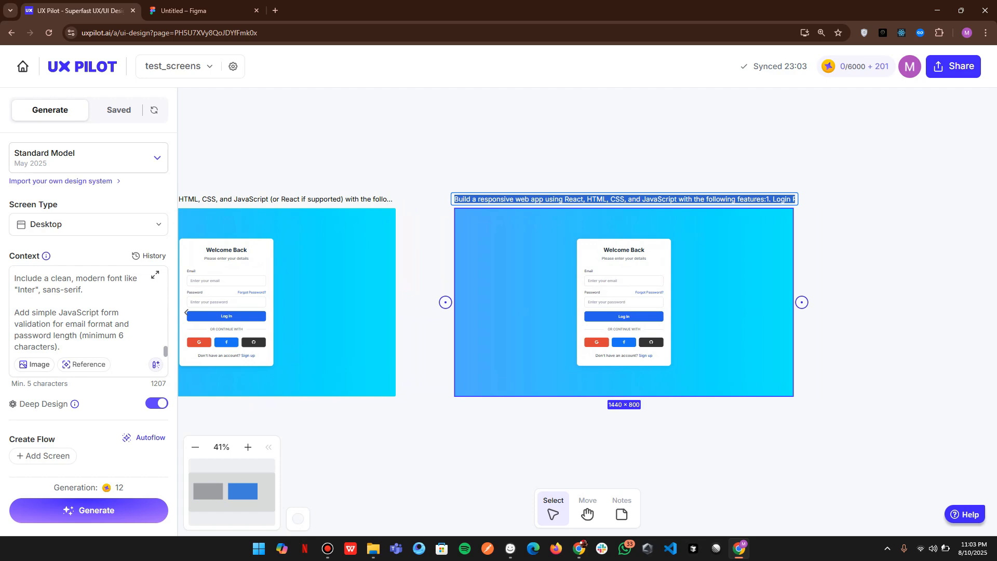
{"action": "key", "text": "Escape"}
{"action": "key", "text": "alt+Tab"}
{"action": "scroll", "coordinate": [512, 260], "scroll_direction": "up", "scroll_amount": 4}
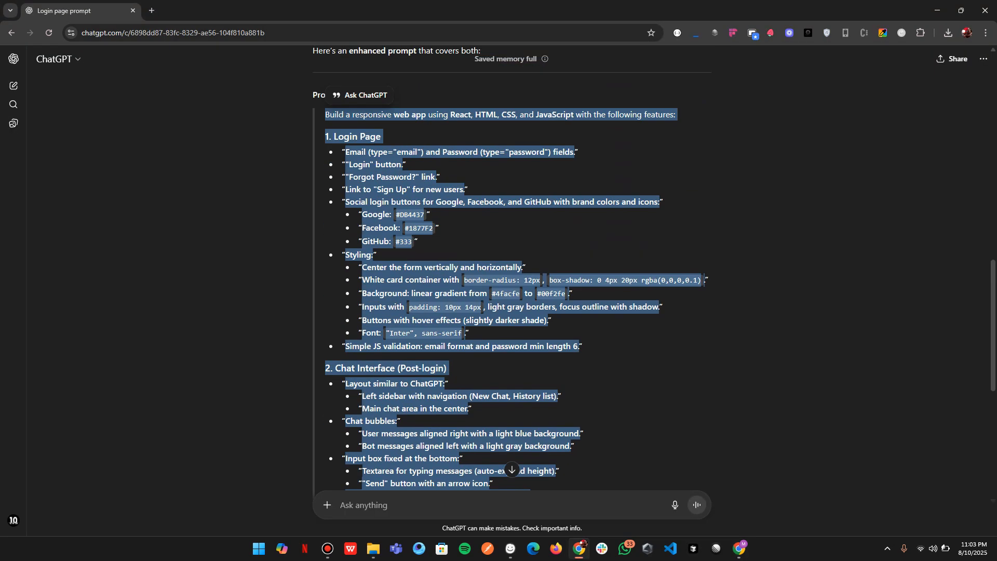
{"action": "left_click", "coordinate": [621, 223]}
{"action": "left_click_drag", "start_coordinate": [325, 136], "coordinate": [540, 307]}
{"action": "scroll", "coordinate": [540, 308], "scroll_direction": "down", "scroll_amount": 4}
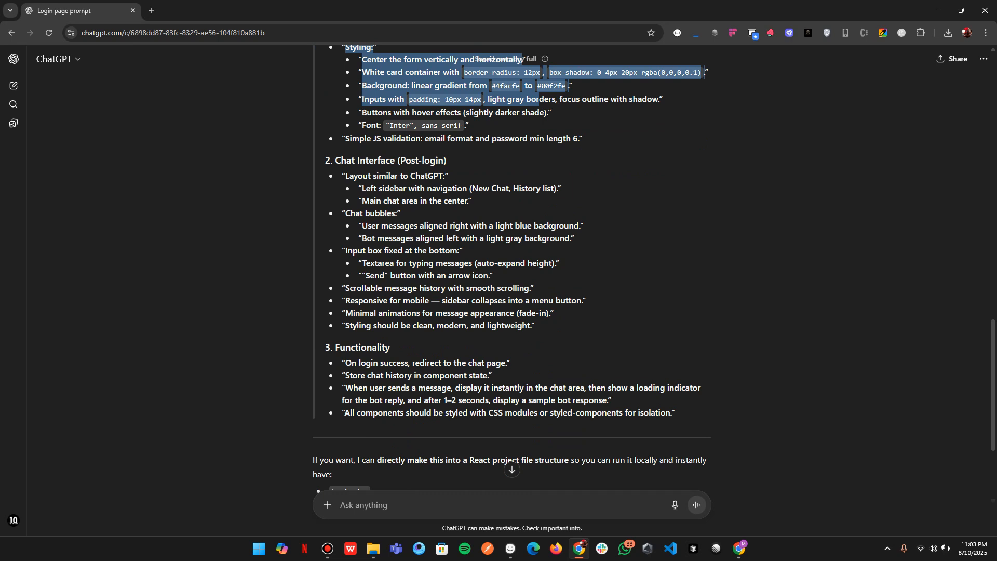
{"action": "left_click_drag", "start_coordinate": [324, 160], "coordinate": [672, 414]}
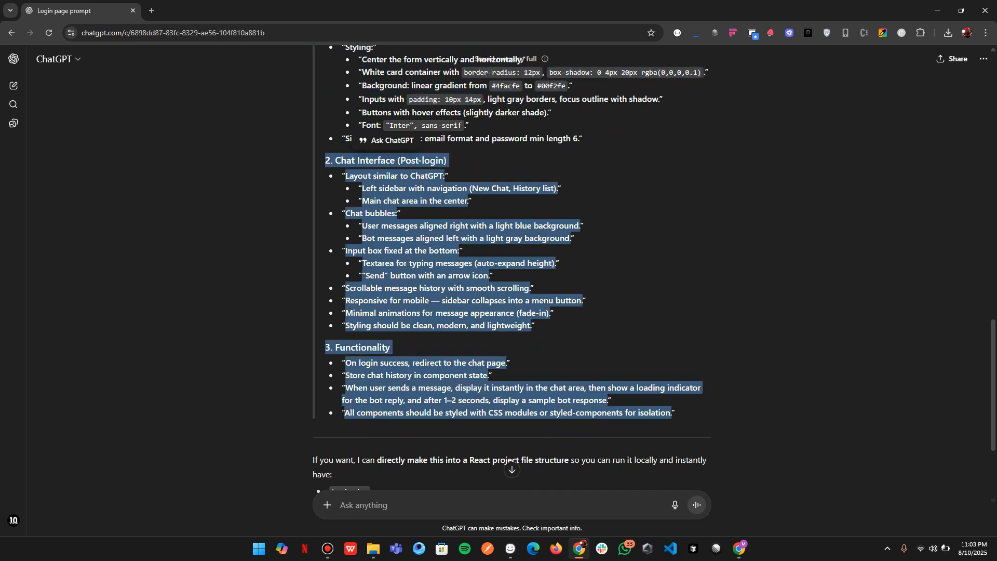
Step: Back in UX Pilot, add a new screen from the first login screen and generate it from the copied Chat Interface and Functionality sections
{"action": "key", "text": "alt+Tab"}
{"action": "left_click", "coordinate": [644, 338]}
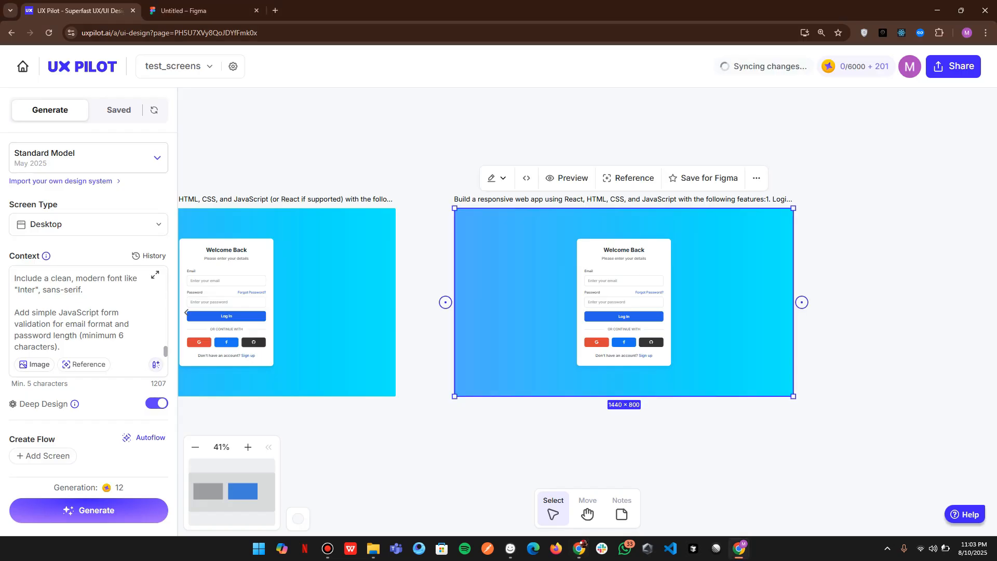
{"action": "scroll", "coordinate": [644, 338], "scroll_direction": "left", "scroll_amount": 1}
{"action": "left_click", "coordinate": [363, 306]}
{"action": "left_click", "coordinate": [421, 303]}
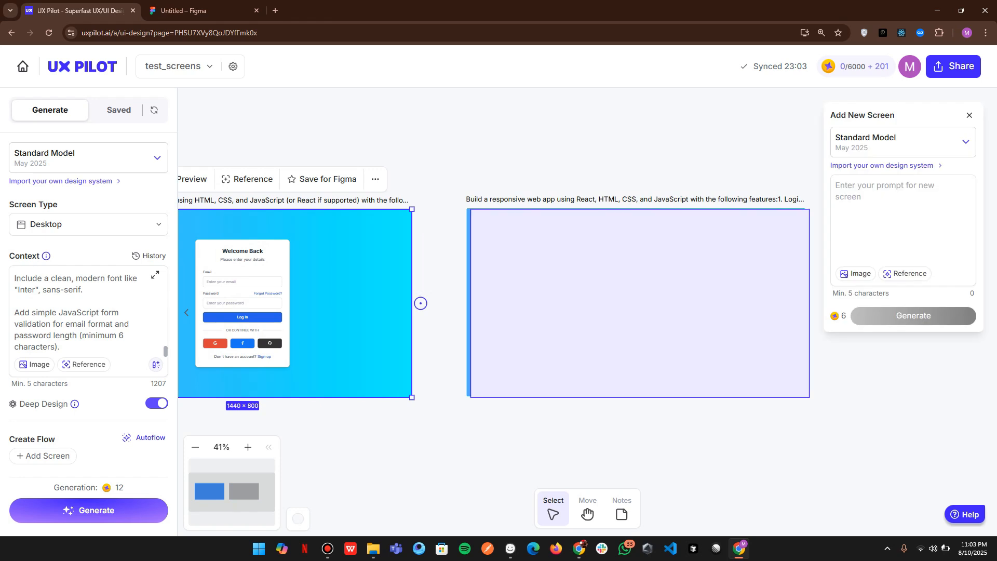
{"action": "left_click", "coordinate": [902, 223]}
{"action": "key", "text": "ctrl+v"}
{"action": "left_click", "coordinate": [913, 316]}
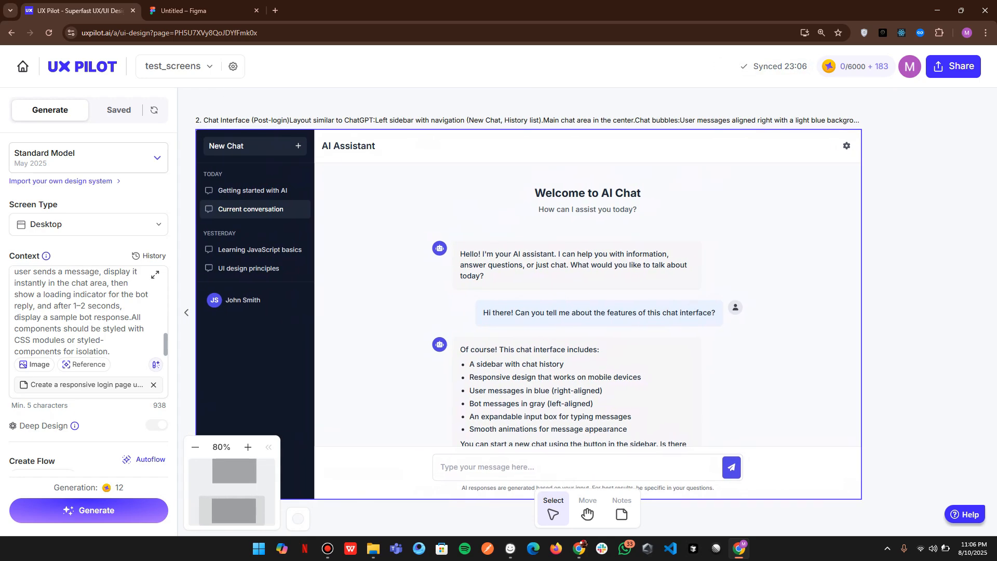
Step: Select the generated chat interface screen and start adding a new screen next to it
{"action": "scroll", "coordinate": [384, 313], "scroll_direction": "down", "scroll_amount": 3}
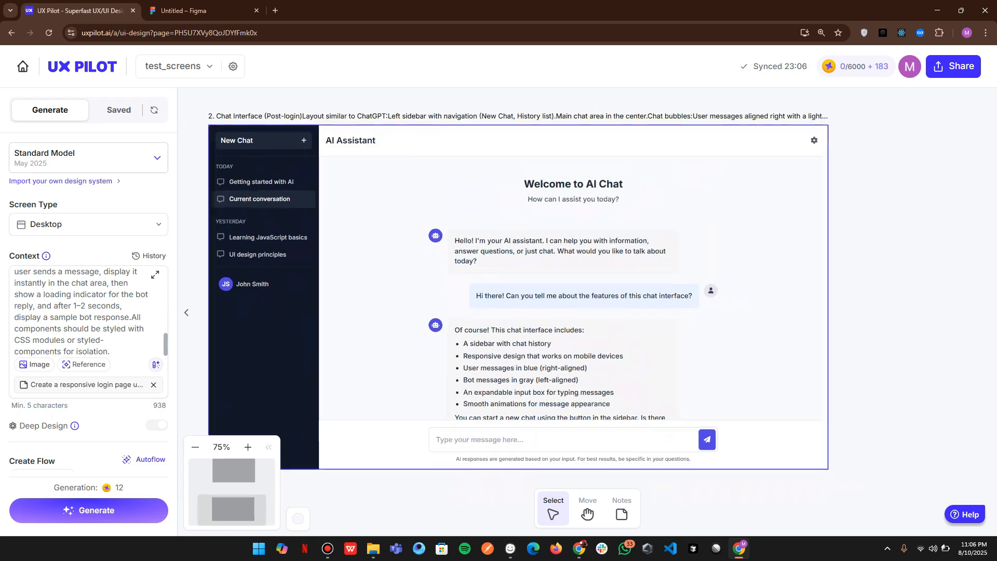
{"action": "left_click", "coordinate": [385, 312]}
{"action": "scroll", "coordinate": [413, 304], "scroll_direction": "down", "scroll_amount": 1}
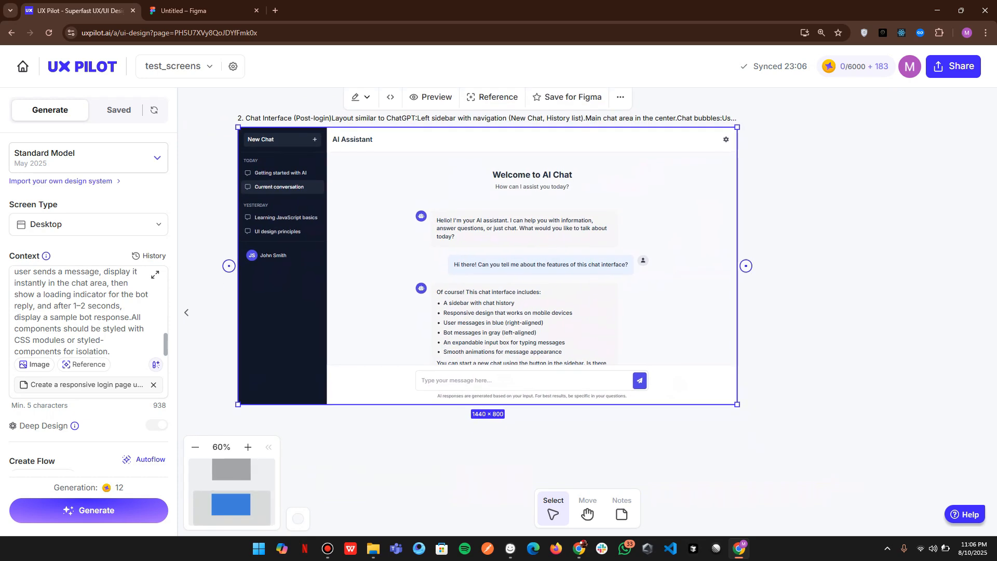
{"action": "scroll", "coordinate": [413, 304], "scroll_direction": "down", "scroll_amount": 3}
{"action": "scroll", "coordinate": [677, 248], "scroll_direction": "down", "scroll_amount": 1}
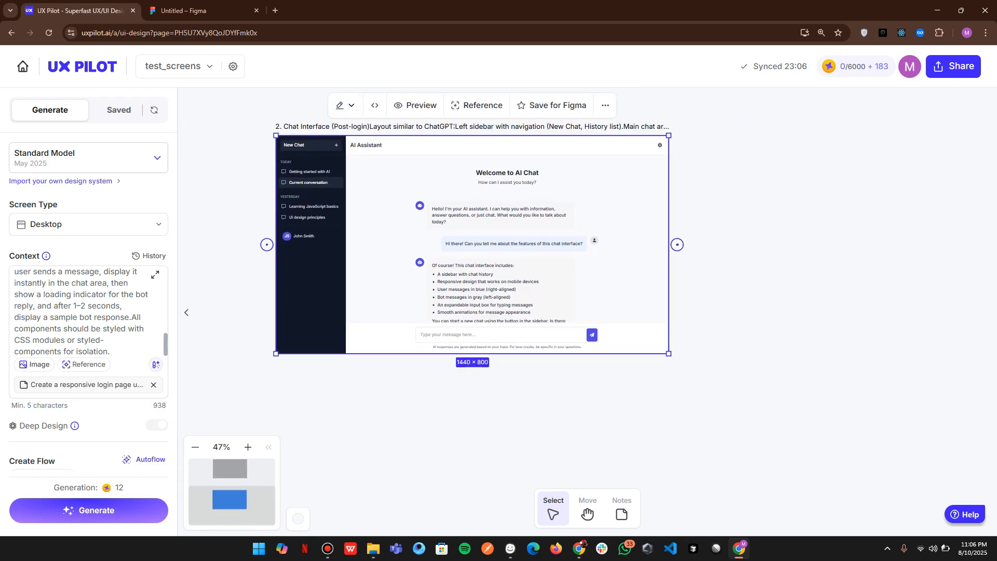
{"action": "left_click", "coordinate": [677, 246]}
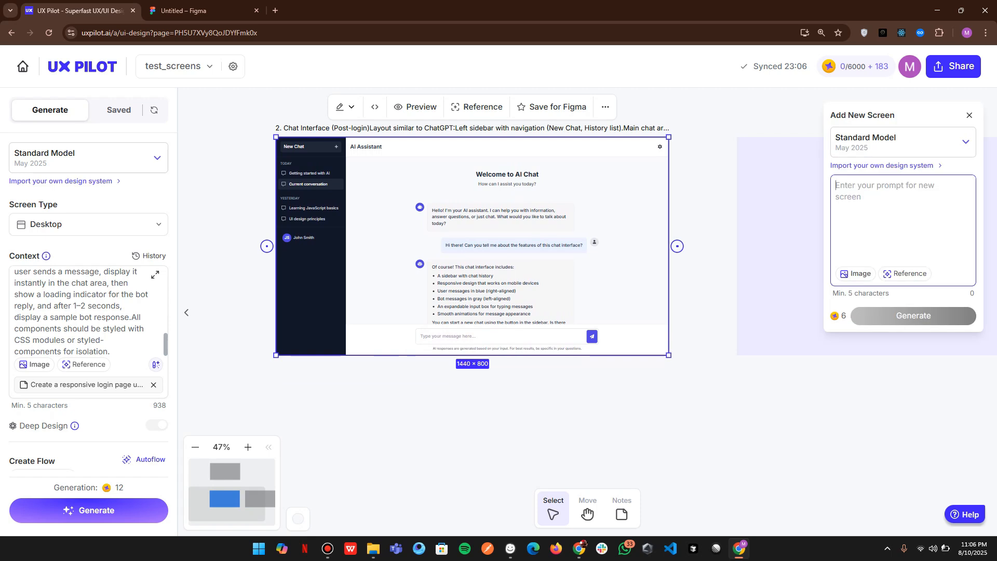
Step: Paste the subscription plans page prompt for the new screen and generate it
{"action": "key", "text": "ctrl+v"}
{"action": "scroll", "coordinate": [903, 218], "scroll_direction": "up", "scroll_amount": 5}
{"action": "scroll", "coordinate": [904, 224], "scroll_direction": "up", "scroll_amount": 3}
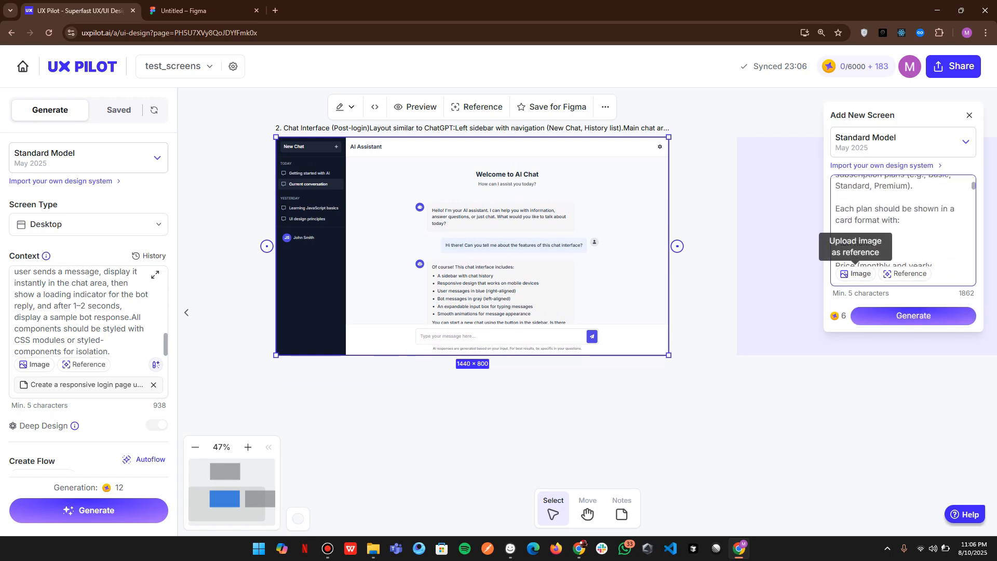
{"action": "left_click", "coordinate": [914, 316]}
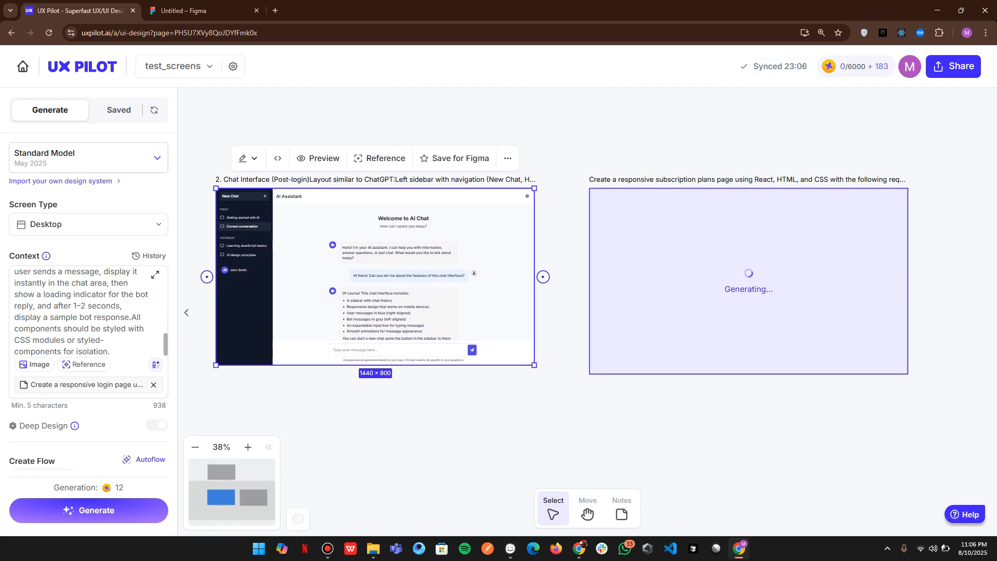
Step: Switch to ChatGPT and review the subscription plans prompt, including its layout, functionality and example data sections
{"action": "key", "text": "alt+Tab"}
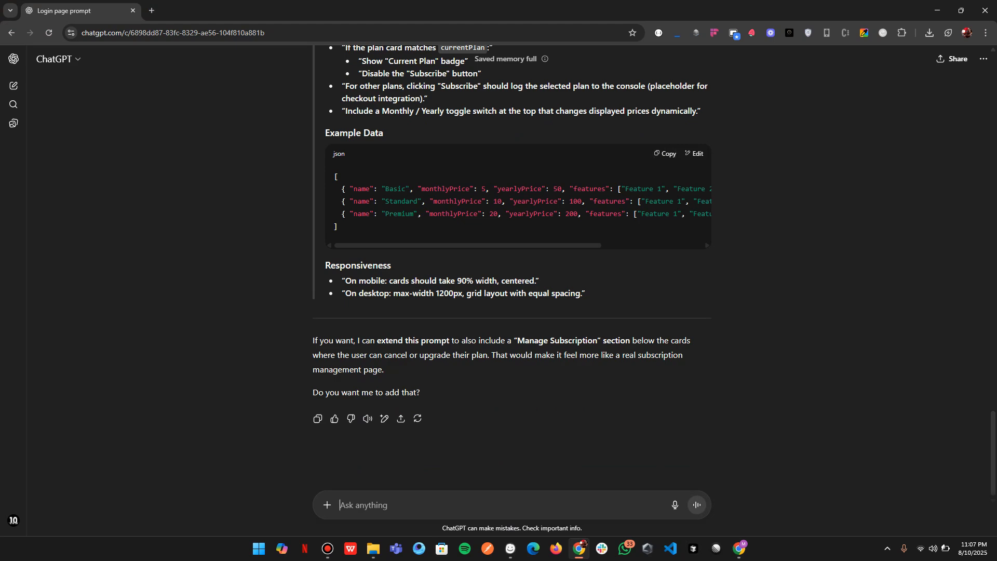
{"action": "scroll", "coordinate": [512, 270], "scroll_direction": "up", "scroll_amount": 2}
{"action": "scroll", "coordinate": [512, 271], "scroll_direction": "up", "scroll_amount": 6}
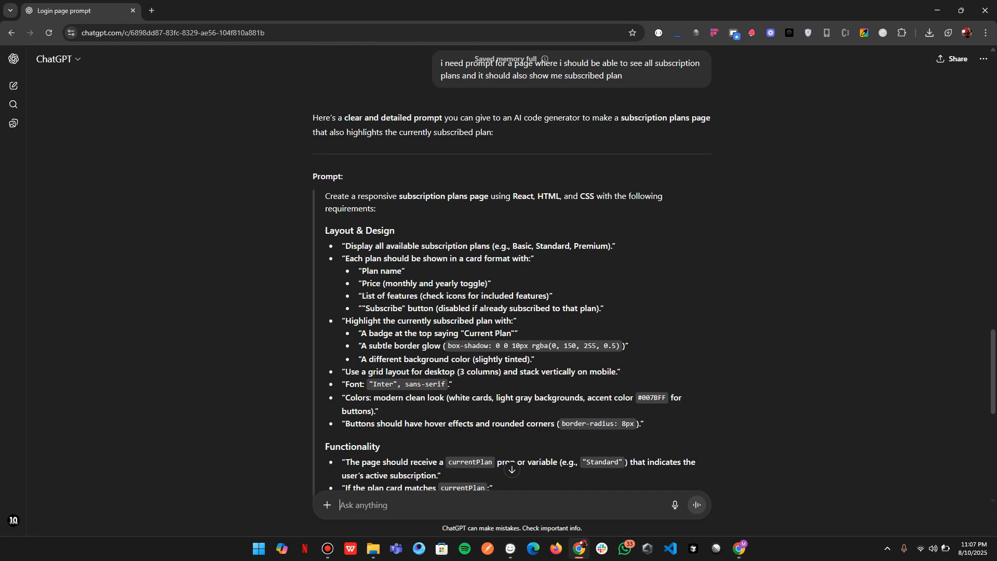
{"action": "scroll", "coordinate": [512, 270], "scroll_direction": "down", "scroll_amount": 4}
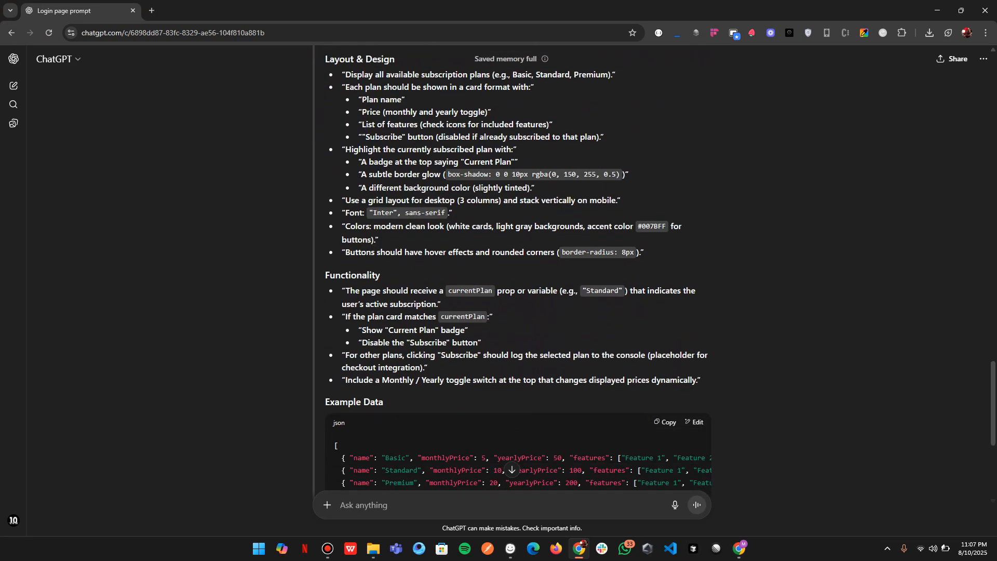
Step: Return to UX Pilot and examine the generated chat interface screen up close
{"action": "key", "text": "alt+Tab"}
{"action": "scroll", "coordinate": [257, 211], "scroll_direction": "up", "scroll_amount": 5}
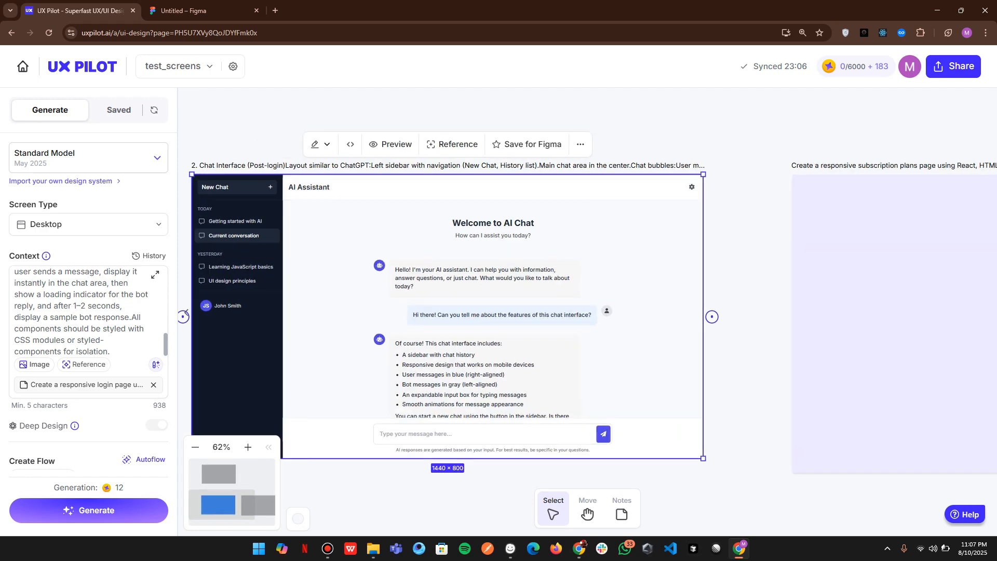
{"action": "scroll", "coordinate": [258, 212], "scroll_direction": "left", "scroll_amount": 1}
{"action": "scroll", "coordinate": [587, 328], "scroll_direction": "right", "scroll_amount": 3}
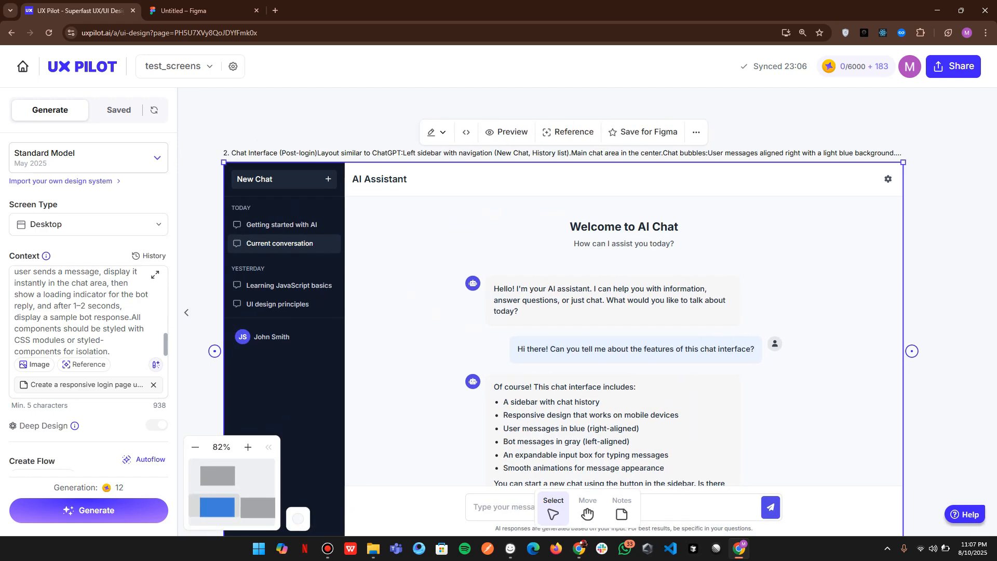
{"action": "scroll", "coordinate": [588, 328], "scroll_direction": "right", "scroll_amount": 2}
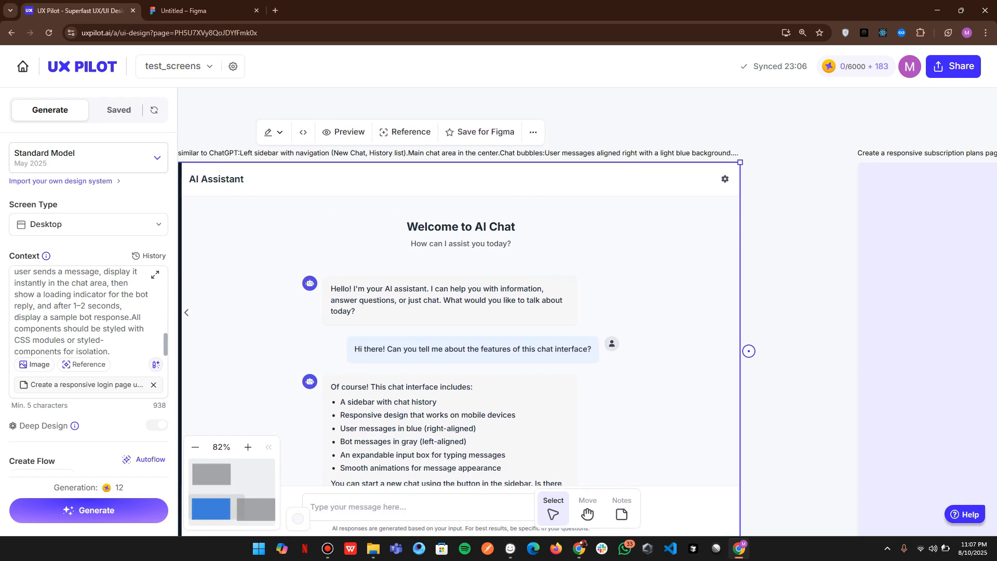
{"action": "scroll", "coordinate": [588, 328], "scroll_direction": "left", "scroll_amount": 3}
{"action": "scroll", "coordinate": [258, 213], "scroll_direction": "right", "scroll_amount": 2}
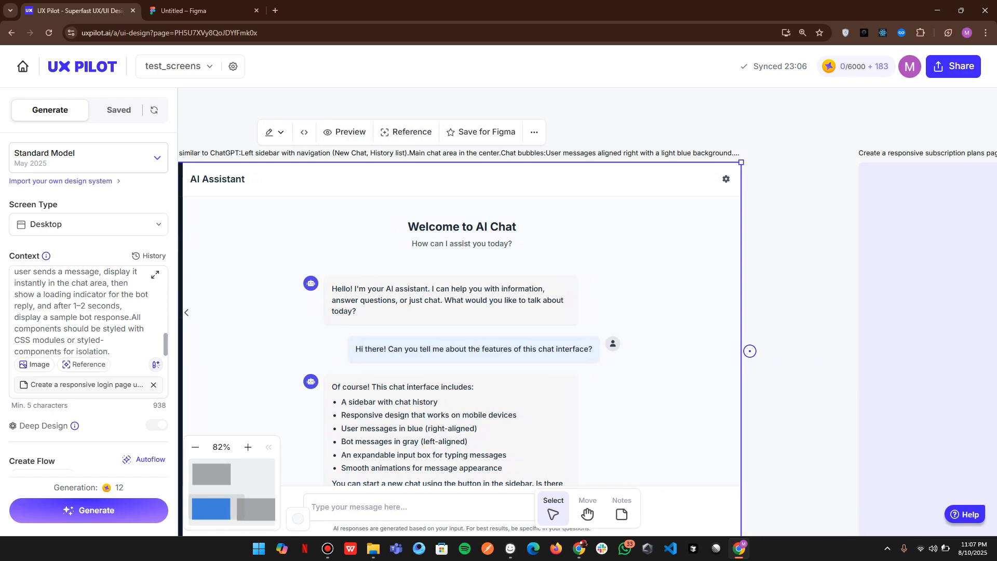
Step: Switch to ChatGPT and send the message "i need prompt for settings page as well"
{"action": "scroll", "coordinate": [257, 213], "scroll_direction": "left", "scroll_amount": 2}
{"action": "scroll", "coordinate": [257, 213], "scroll_direction": "down", "scroll_amount": 2}
{"action": "scroll", "coordinate": [257, 213], "scroll_direction": "down", "scroll_amount": 2}
{"action": "key", "text": "alt+Tab"}
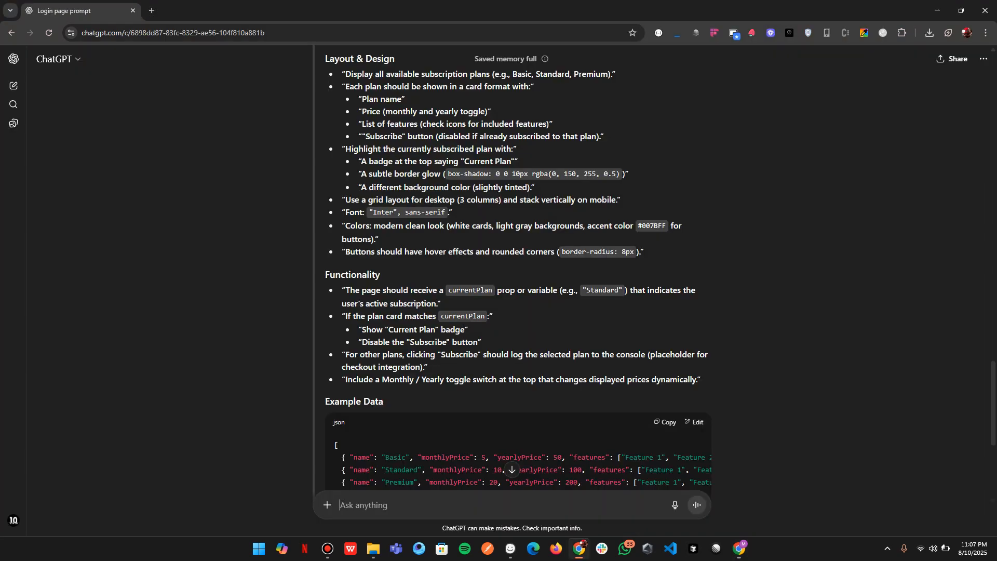
{"action": "type", "text": "i need "}
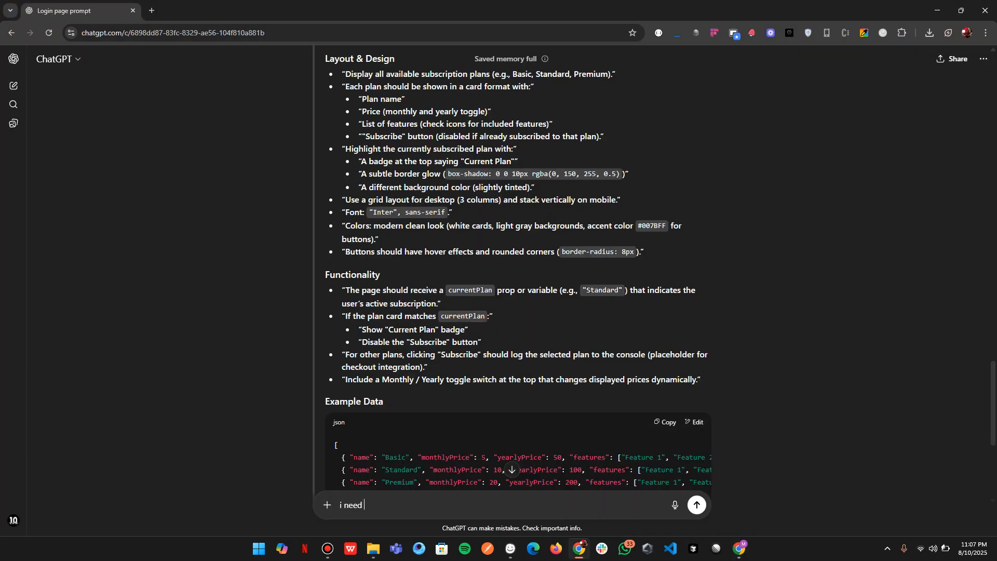
{"action": "type", "text": "prompt "}
{"action": "type", "text": "settings"}
{"action": "key", "text": "BackSpace"}
{"action": "key", "text": "BackSpace"}
{"action": "key", "text": "BackSpace"}
{"action": "key", "text": "BackSpace"}
{"action": "key", "text": "BackSpace"}
{"action": "key", "text": "BackSpace"}
{"action": "key", "text": "BackSpace"}
{"action": "key", "text": "BackSpace"}
{"action": "key", "text": "BackSpace"}
{"action": "type", "text": "for settings page as well"}
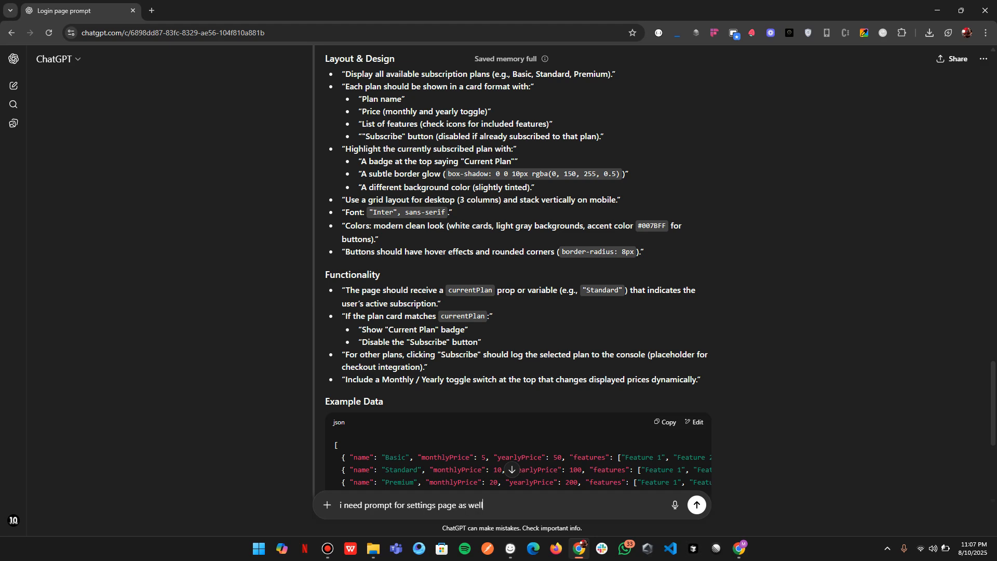
{"action": "key", "text": "Return"}
Step: Return to UX Pilot and examine the generated subscription plans screen, including its plan cards and FAQ section
{"action": "key", "text": "alt+Tab"}
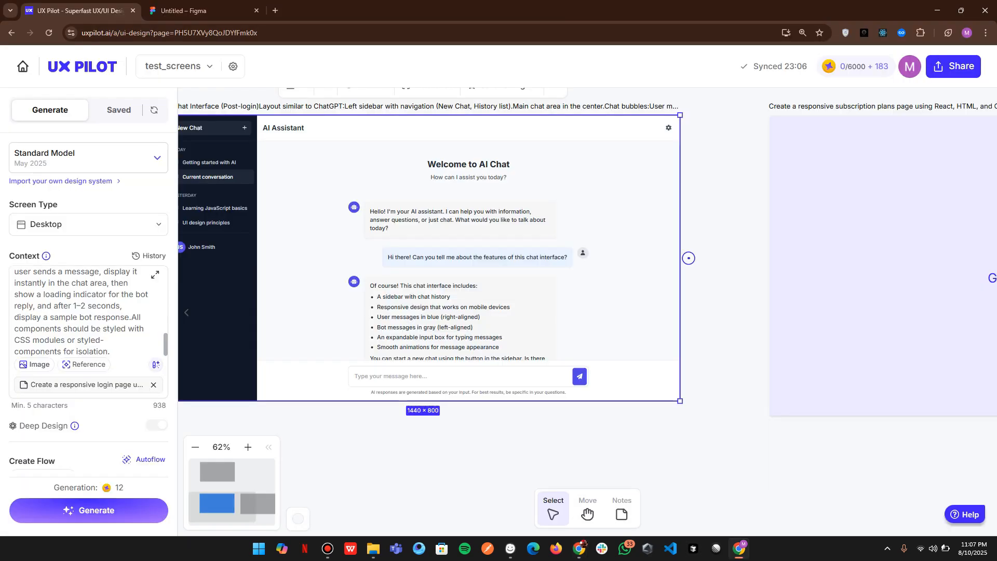
{"action": "scroll", "coordinate": [697, 337], "scroll_direction": "down", "scroll_amount": 9}
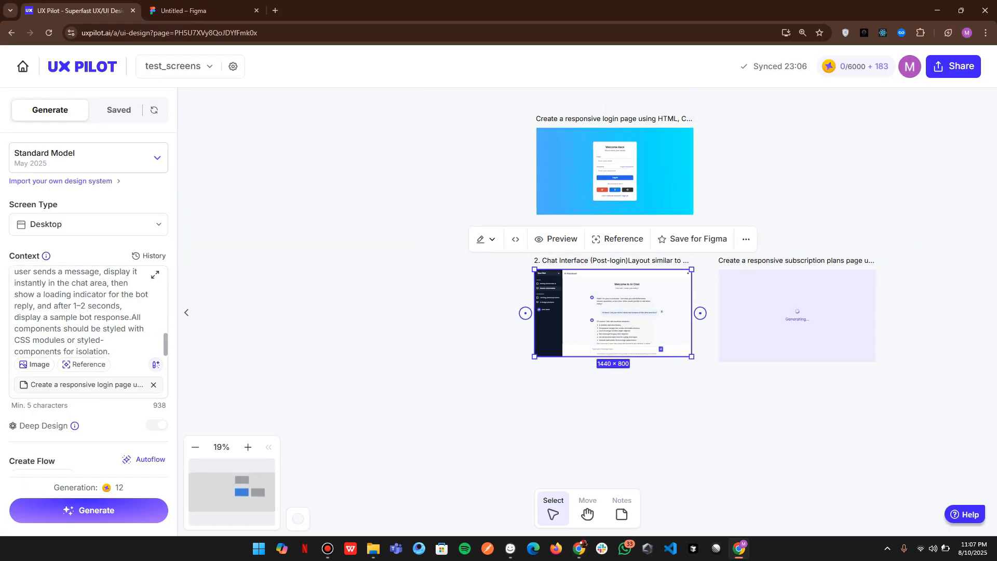
{"action": "key", "text": "Escape"}
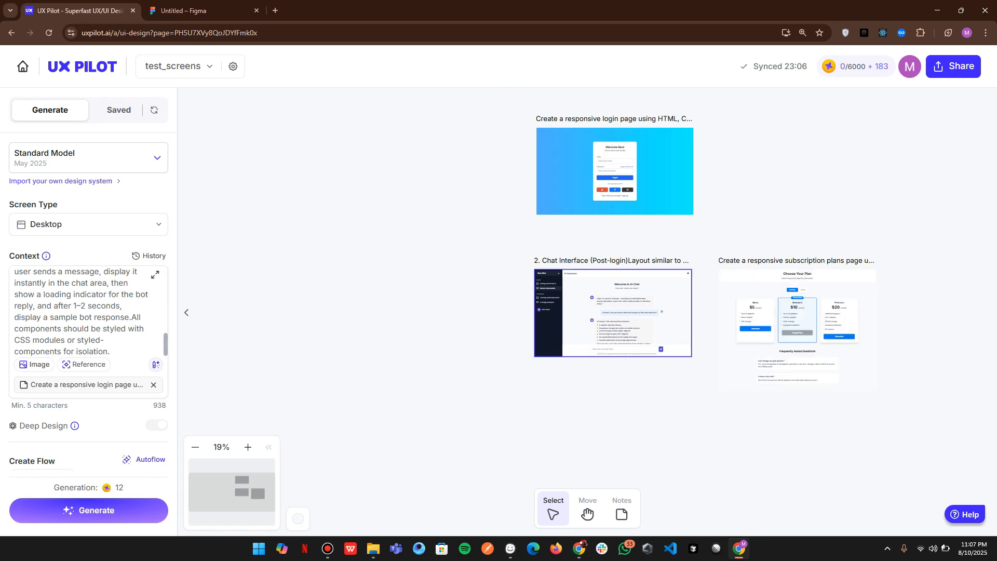
{"action": "scroll", "coordinate": [718, 317], "scroll_direction": "up", "scroll_amount": 2}
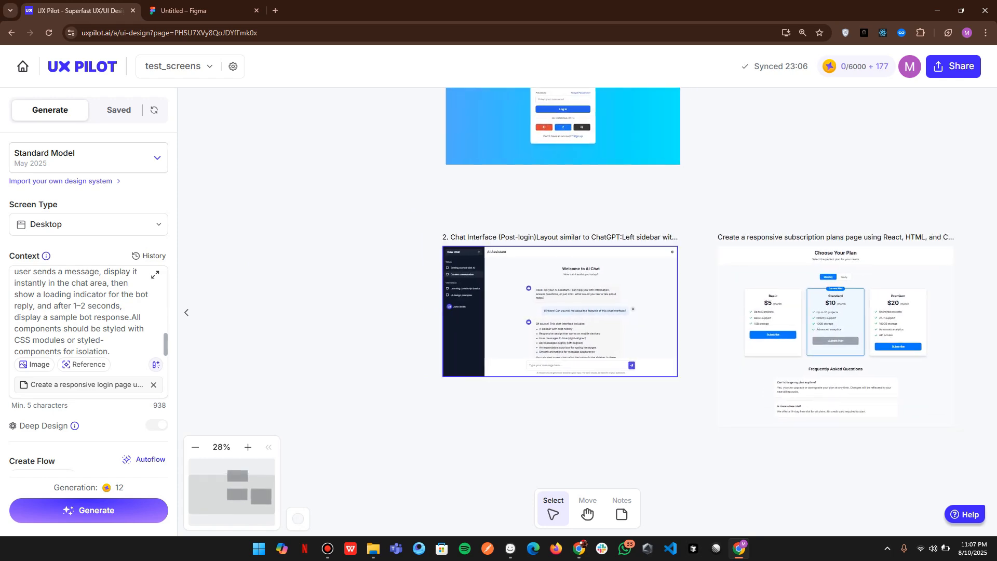
{"action": "scroll", "coordinate": [613, 327], "scroll_direction": "right", "scroll_amount": 4}
{"action": "scroll", "coordinate": [613, 327], "scroll_direction": "up", "scroll_amount": 3}
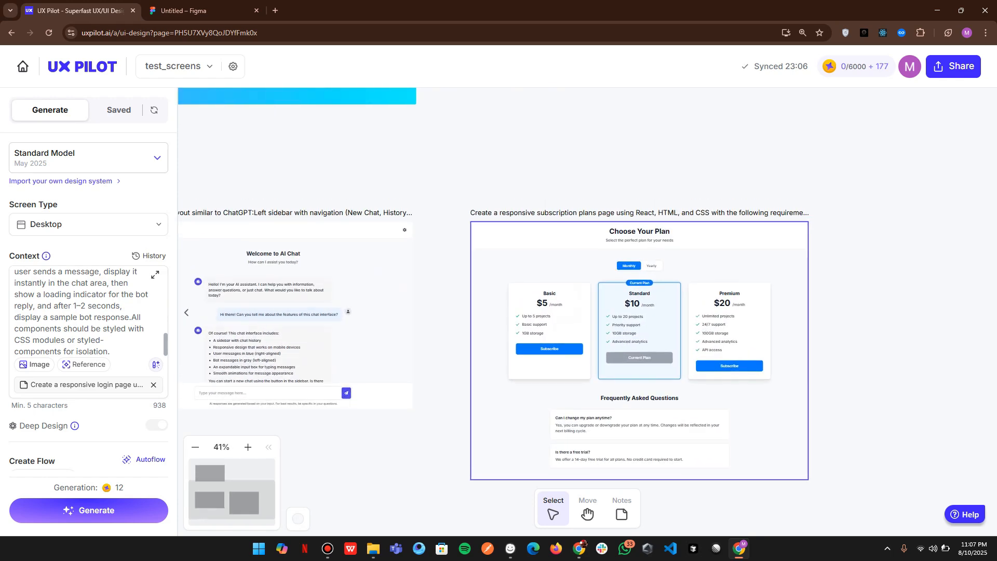
{"action": "scroll", "coordinate": [613, 327], "scroll_direction": "right", "scroll_amount": 3}
{"action": "scroll", "coordinate": [533, 367], "scroll_direction": "up", "scroll_amount": 2}
{"action": "scroll", "coordinate": [533, 367], "scroll_direction": "down", "scroll_amount": 3}
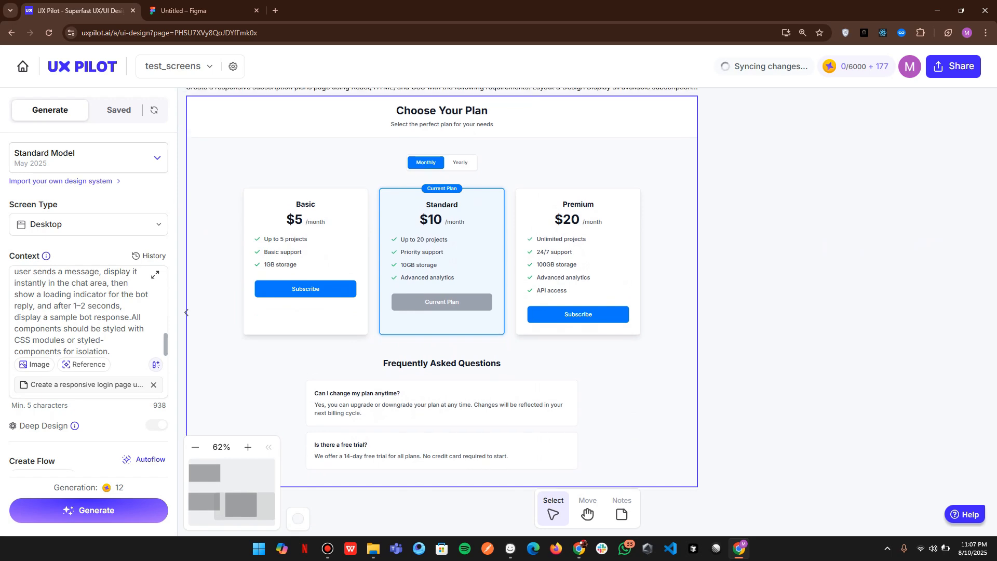
{"action": "scroll", "coordinate": [532, 367], "scroll_direction": "left", "scroll_amount": 3}
{"action": "scroll", "coordinate": [505, 263], "scroll_direction": "left", "scroll_amount": 1}
{"action": "scroll", "coordinate": [506, 263], "scroll_direction": "up", "scroll_amount": 1}
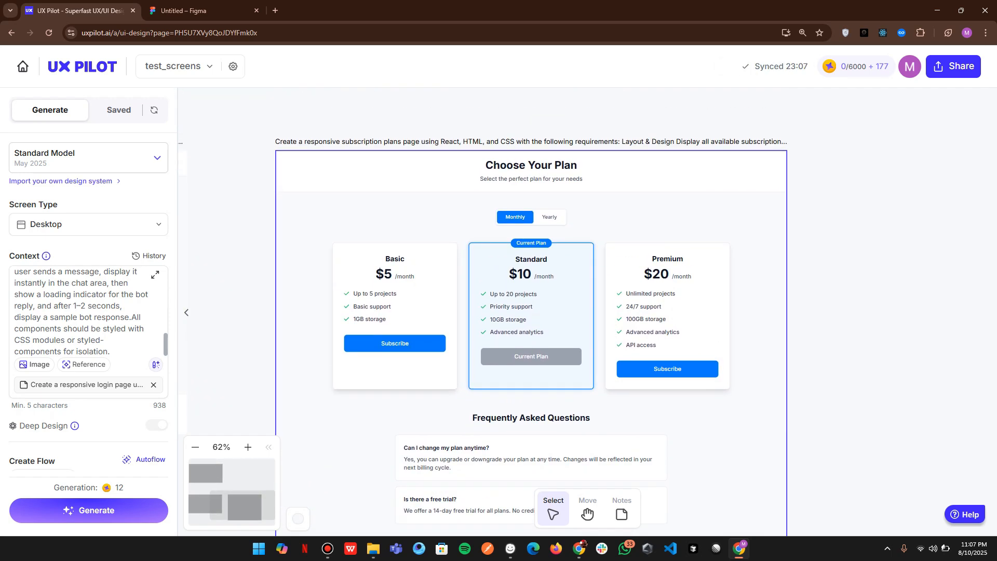
{"action": "scroll", "coordinate": [506, 263], "scroll_direction": "down", "scroll_amount": 1}
{"action": "scroll", "coordinate": [505, 262], "scroll_direction": "down", "scroll_amount": 5}
{"action": "scroll", "coordinate": [505, 262], "scroll_direction": "left", "scroll_amount": 1}
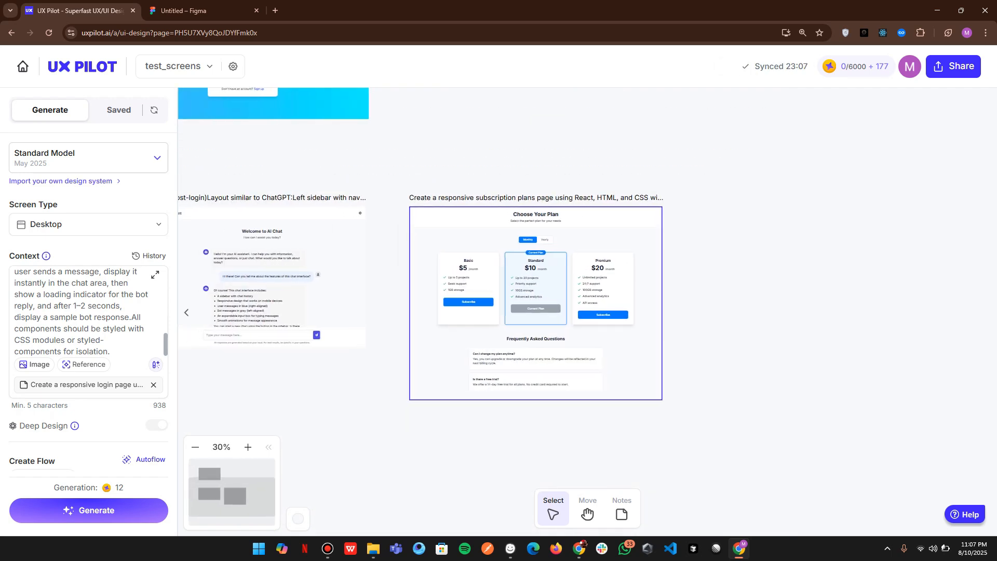
Step: Add a new screen on the right of the chat interface using the settings page prompt copied from ChatGPT, and generate it
{"action": "left_click", "coordinate": [302, 276]}
{"action": "left_click", "coordinate": [376, 276]}
{"action": "key", "text": "alt+Tab"}
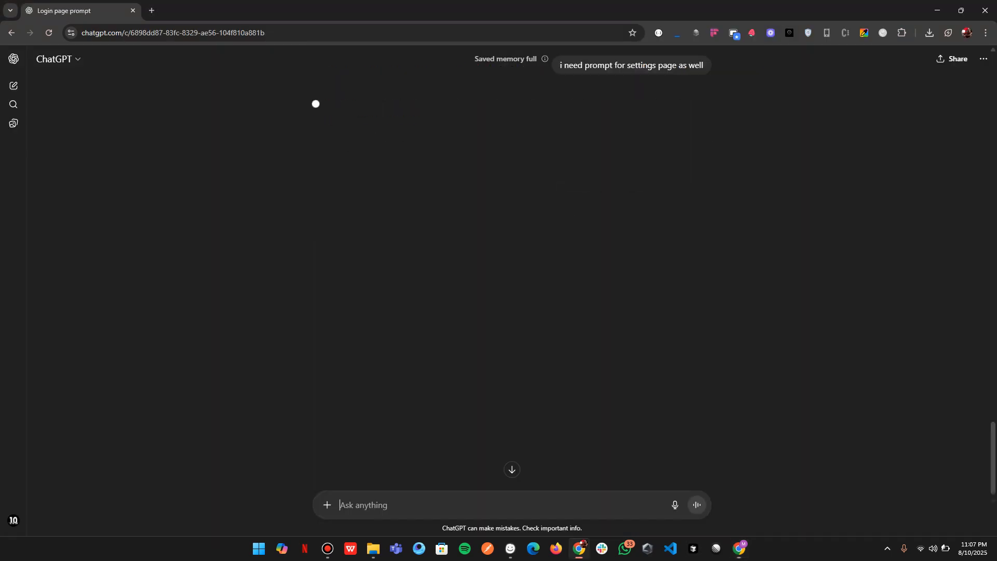
{"action": "left_click_drag", "start_coordinate": [325, 182], "coordinate": [613, 312]}
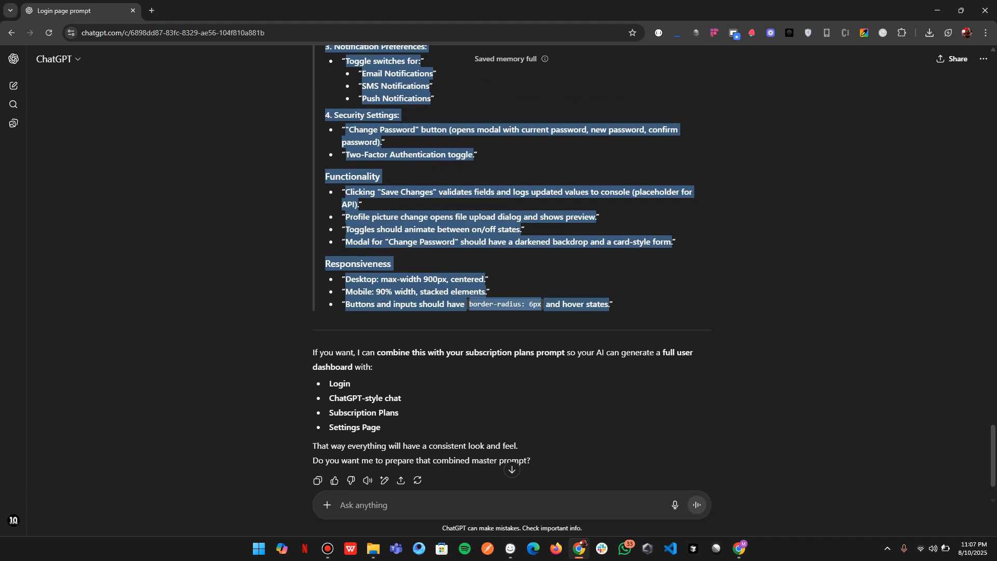
{"action": "key", "text": "alt+Tab"}
{"action": "key", "text": "ctrl+v"}
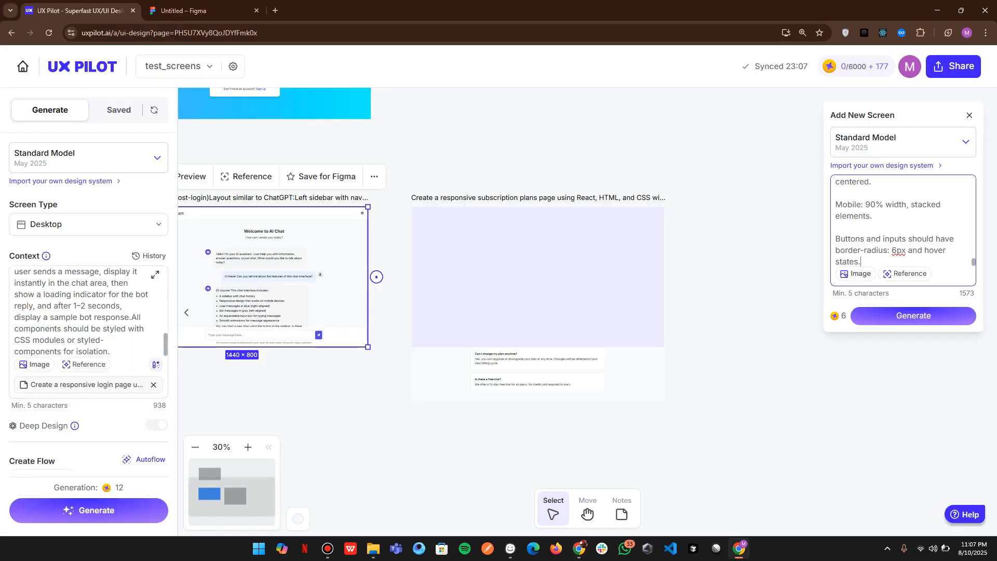
{"action": "left_click", "coordinate": [913, 315]}
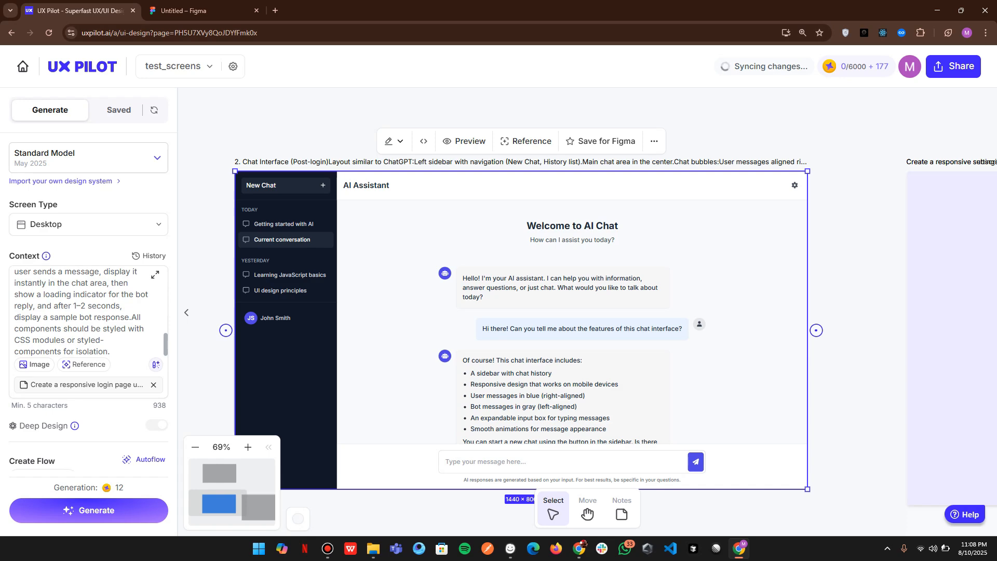
Step: Search the web for "dribble" in a new tab of the ChatGPT browser window and open the Dribbble website
{"action": "key", "text": "alt+Tab"}
{"action": "key", "text": "alt+Tab"}
{"action": "key", "text": "alt+Tab"}
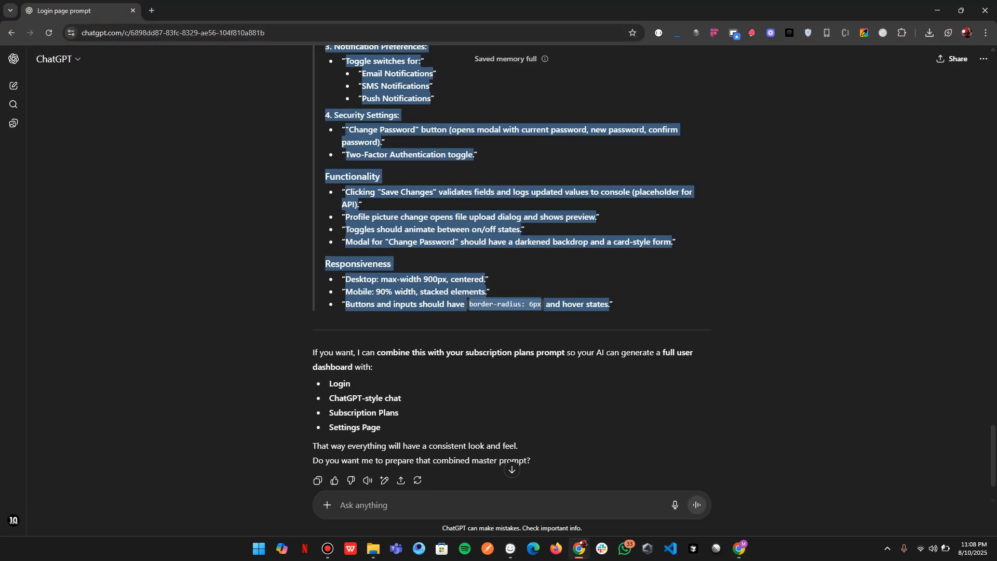
{"action": "key", "text": "ctrl+t"}
{"action": "type", "text": "dribble"}
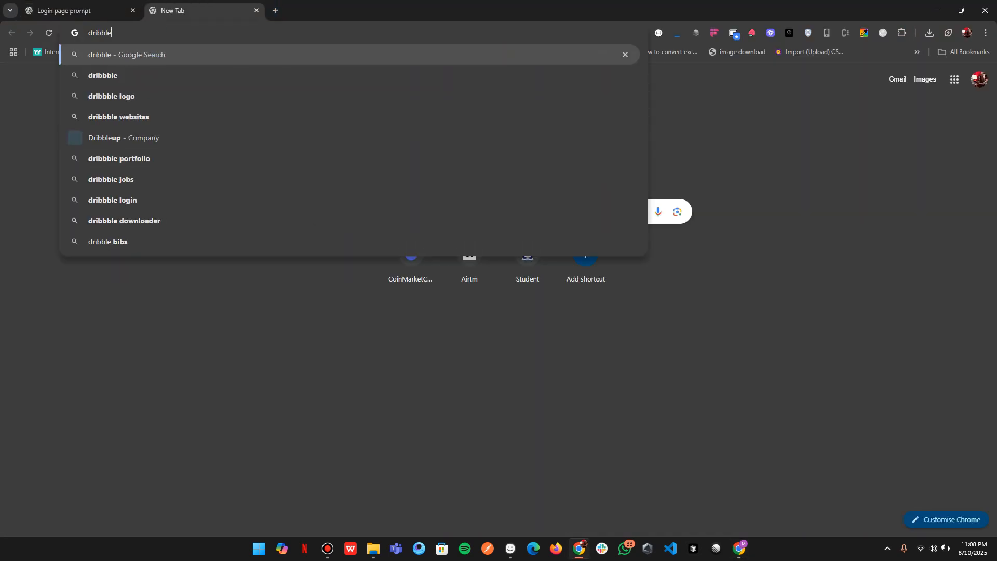
{"action": "key", "text": "Return"}
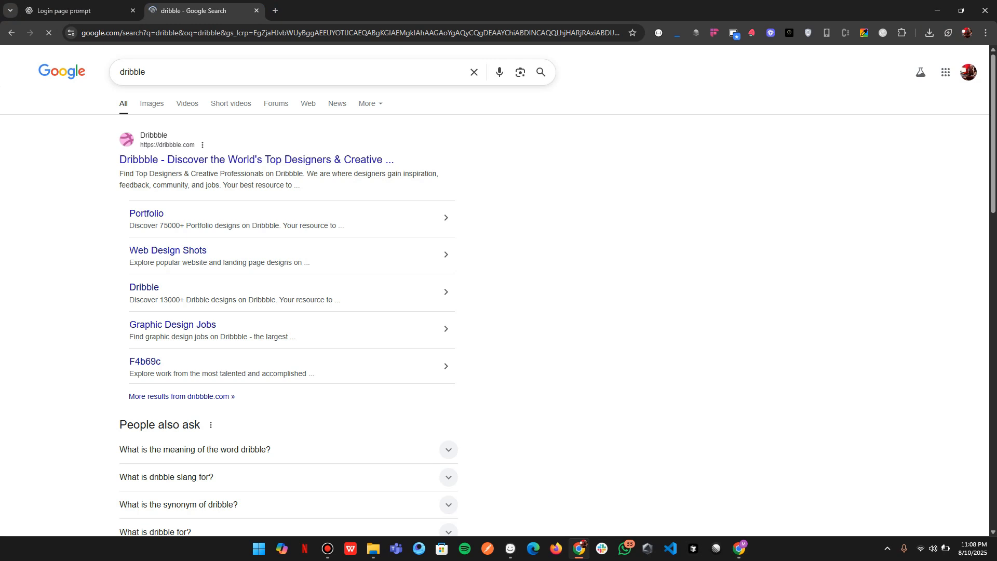
{"action": "left_click", "coordinate": [293, 159]}
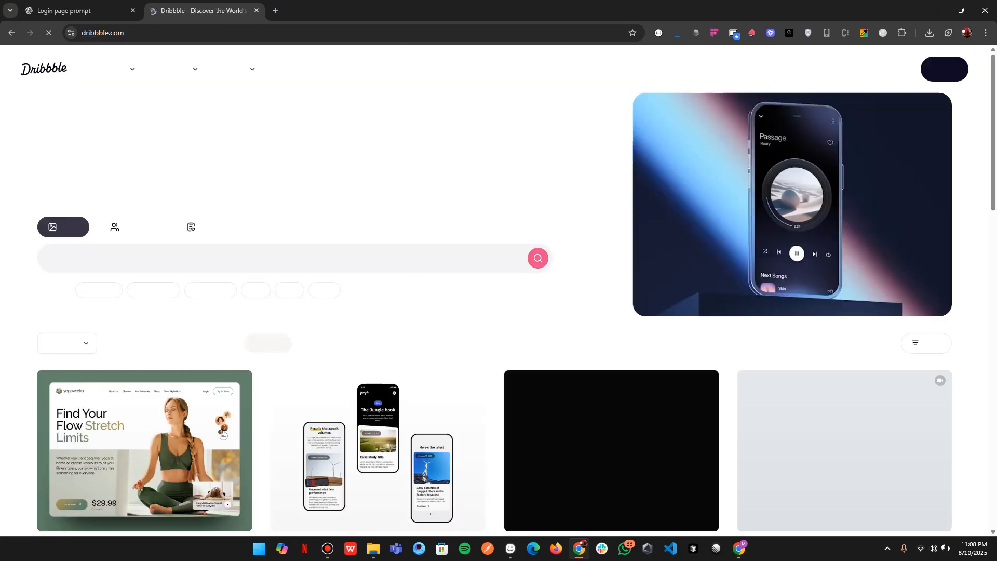
Step: Open the "Admin Panel Dashboard for Plant Marketplace" shot on Dribbble and copy its preview image
{"action": "scroll", "coordinate": [378, 244], "scroll_direction": "down", "scroll_amount": 4}
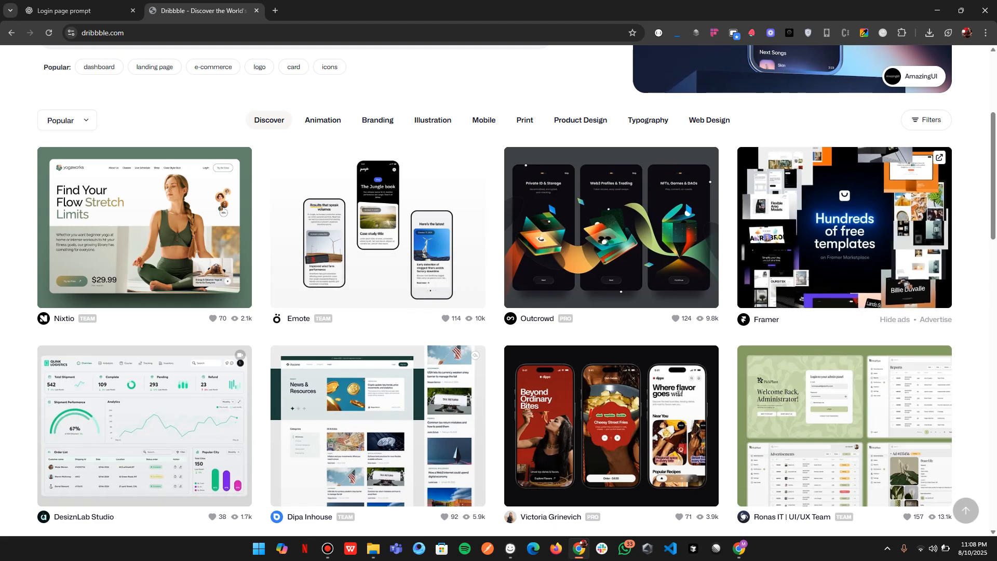
{"action": "scroll", "coordinate": [378, 338], "scroll_direction": "down", "scroll_amount": 1}
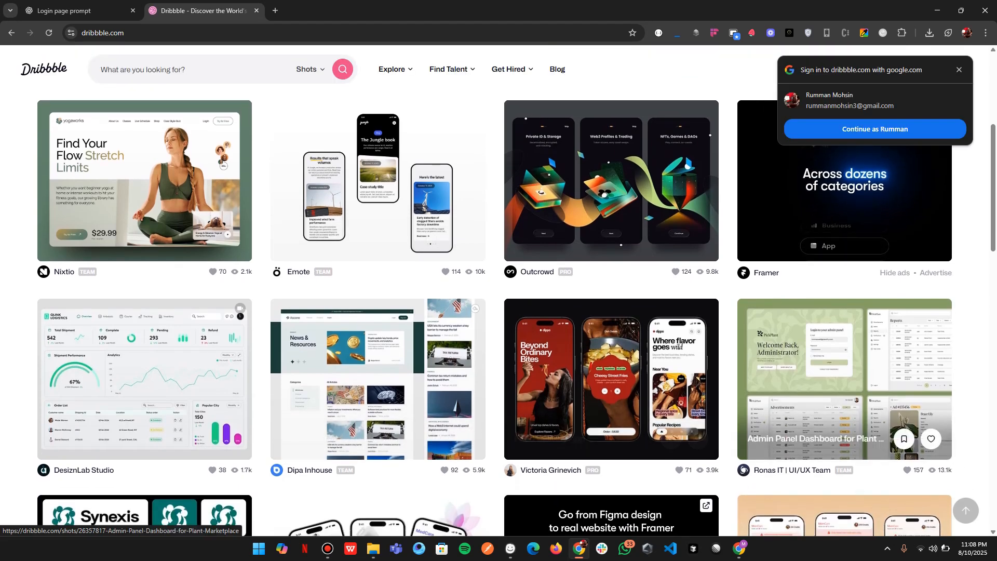
{"action": "left_click", "coordinate": [845, 374]}
{"action": "scroll", "coordinate": [494, 337], "scroll_direction": "down", "scroll_amount": 1}
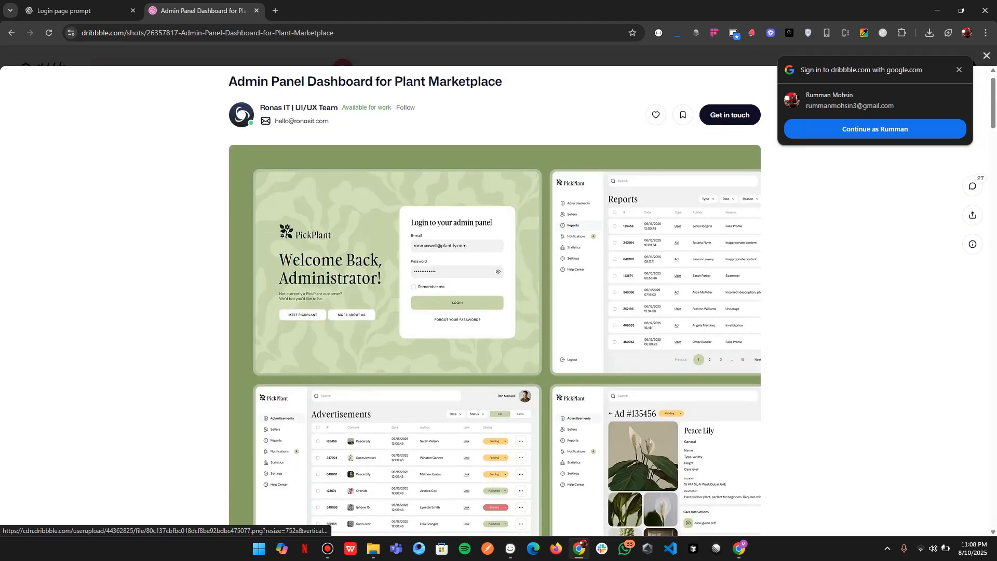
{"action": "scroll", "coordinate": [494, 333], "scroll_direction": "down", "scroll_amount": 2}
{"action": "scroll", "coordinate": [494, 332], "scroll_direction": "up", "scroll_amount": 1}
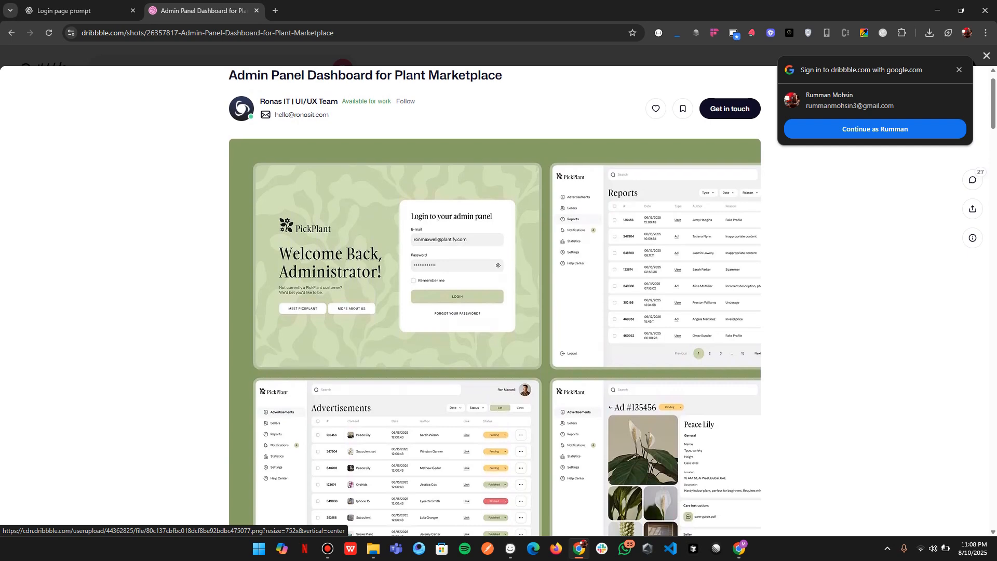
{"action": "right_click", "coordinate": [420, 266]}
{"action": "left_click", "coordinate": [457, 440]}
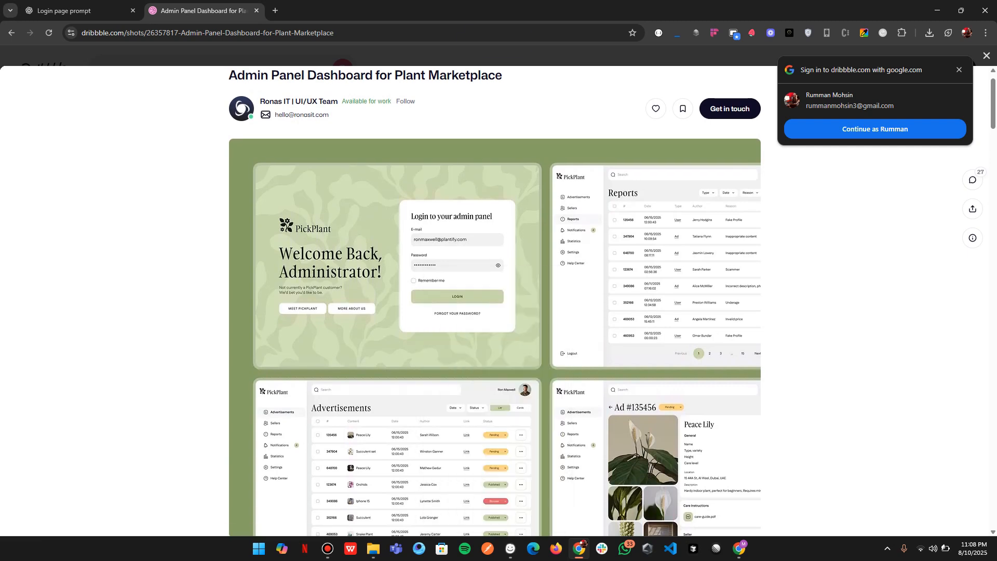
Step: Paste the dashboard image into the ChatGPT conversation and ask "can you fetch the styling from this ui?"
{"action": "left_click", "coordinate": [78, 11]}
{"action": "key", "text": "ctrl+v"}
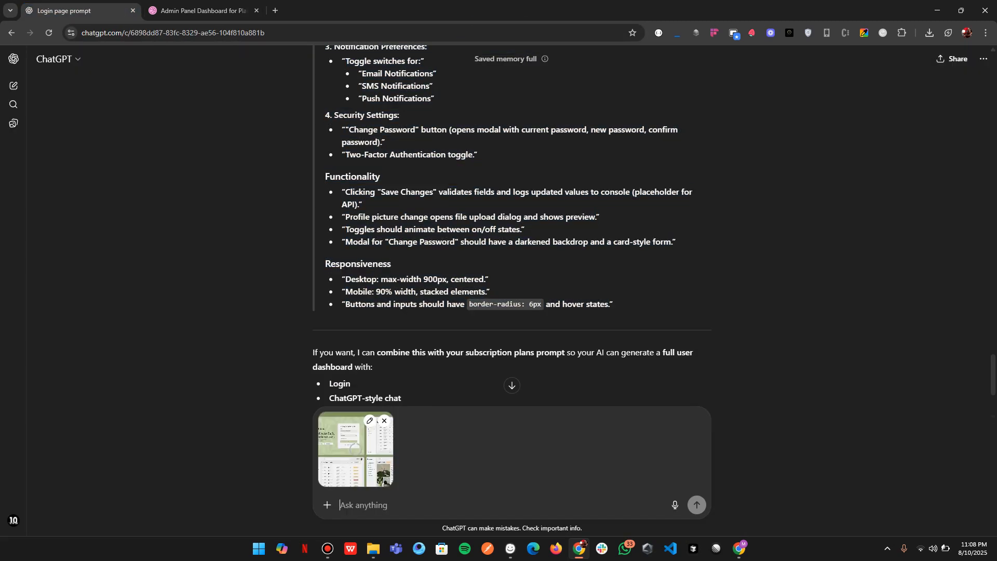
{"action": "type", "text": "can yo u fetch"}
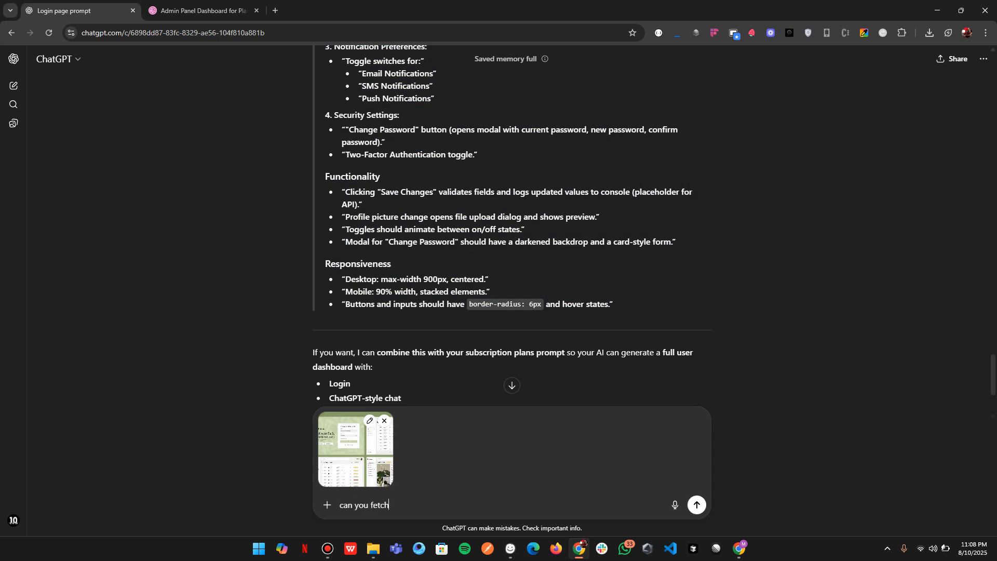
{"action": "type", "text": " the styling r"}
{"action": "type", "text": "rom the"}
{"action": "key", "text": "BackSpace"}
{"action": "type", "text": "is ui?"}
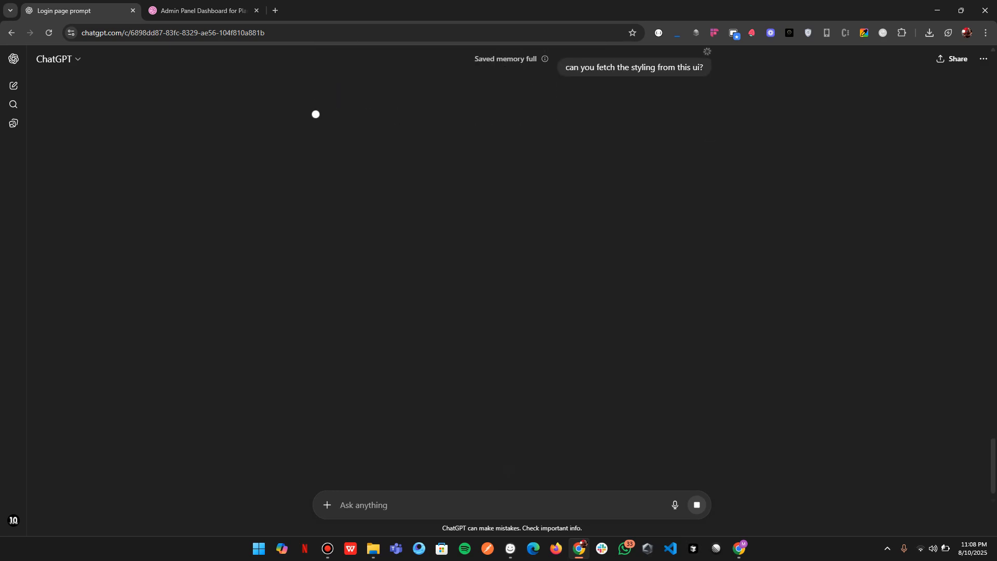
Step: Switch to UX Pilot and check the generation of the settings screen beside the chat interface
{"action": "key", "text": "alt+Tab"}
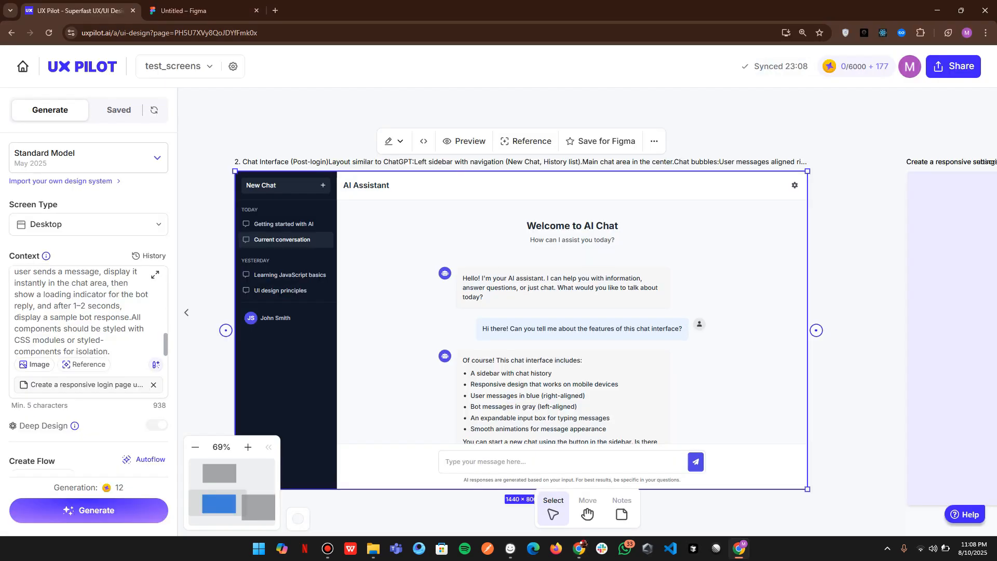
{"action": "scroll", "coordinate": [519, 317], "scroll_direction": "right", "scroll_amount": 6}
{"action": "scroll", "coordinate": [519, 317], "scroll_direction": "down", "scroll_amount": 3}
{"action": "scroll", "coordinate": [516, 327], "scroll_direction": "down", "scroll_amount": 3}
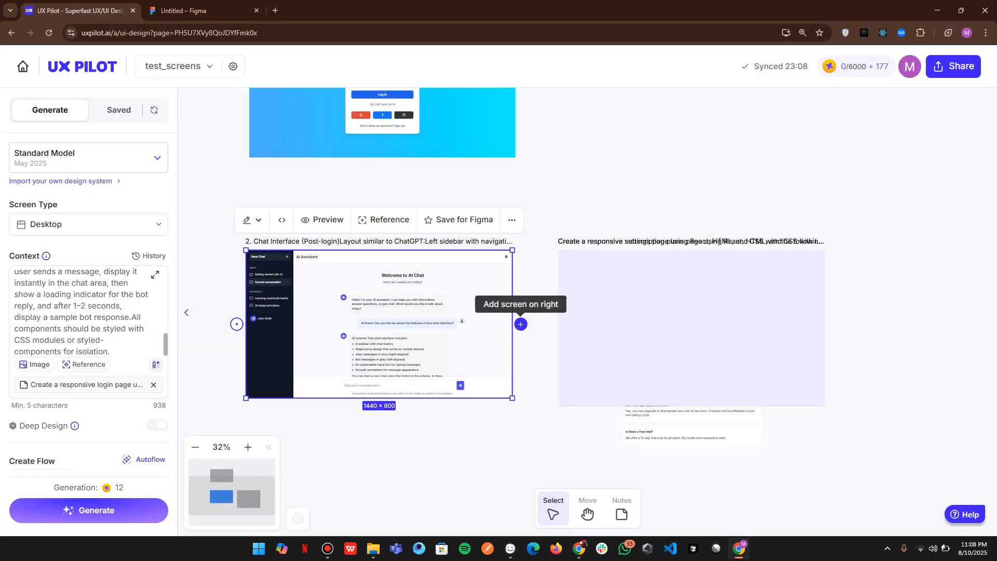
{"action": "scroll", "coordinate": [520, 325], "scroll_direction": "right", "scroll_amount": 1}
{"action": "scroll", "coordinate": [519, 324], "scroll_direction": "left", "scroll_amount": 1}
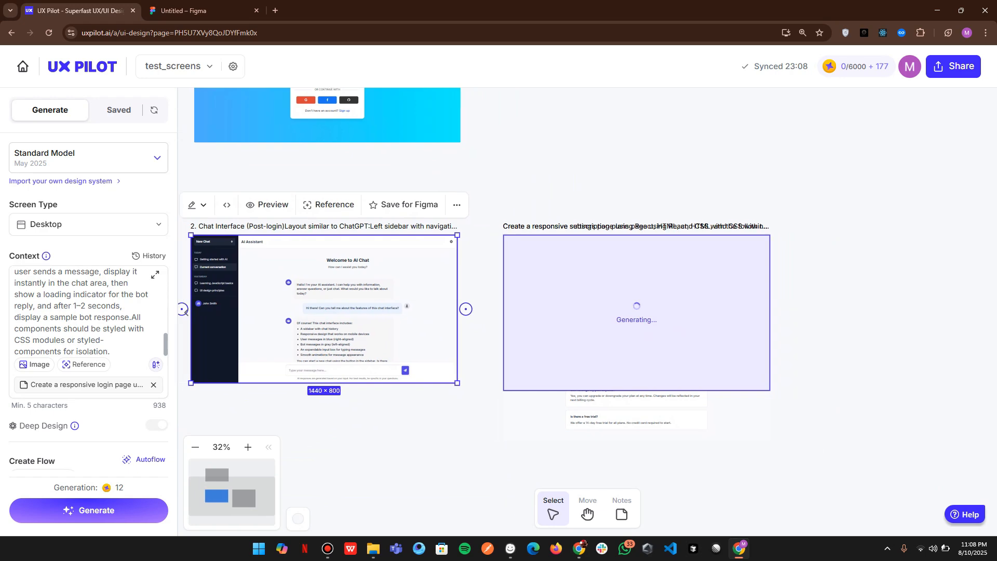
Step: Switch to ChatGPT and copy the extracted design system from its answer, through the Imagery section
{"action": "key", "text": "alt+Tab"}
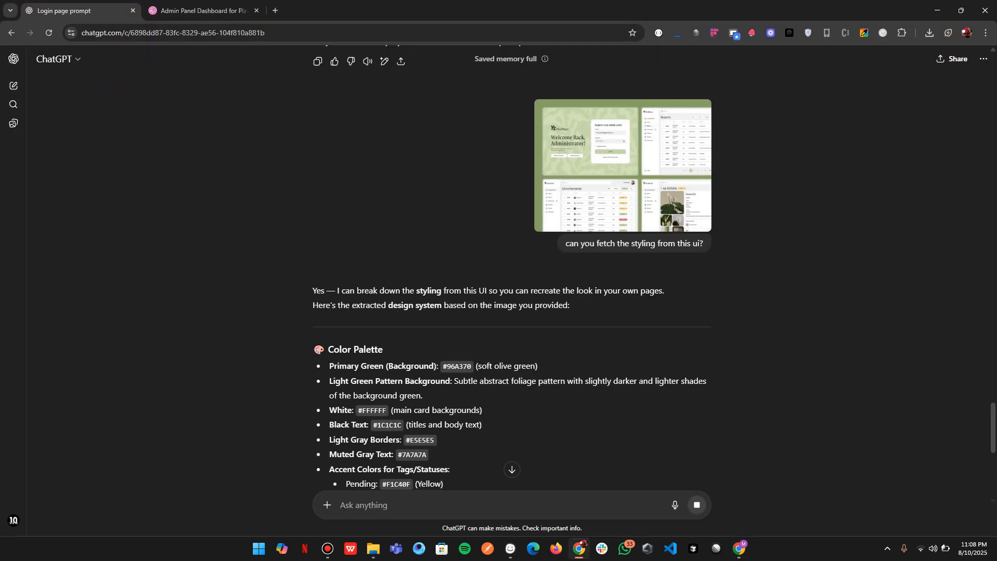
{"action": "scroll", "coordinate": [512, 312], "scroll_direction": "down", "scroll_amount": 1}
{"action": "left_click_drag", "start_coordinate": [314, 194], "coordinate": [534, 355]}
{"action": "scroll", "coordinate": [519, 295], "scroll_direction": "down", "scroll_amount": 10}
{"action": "scroll", "coordinate": [519, 295], "scroll_direction": "down", "scroll_amount": 3}
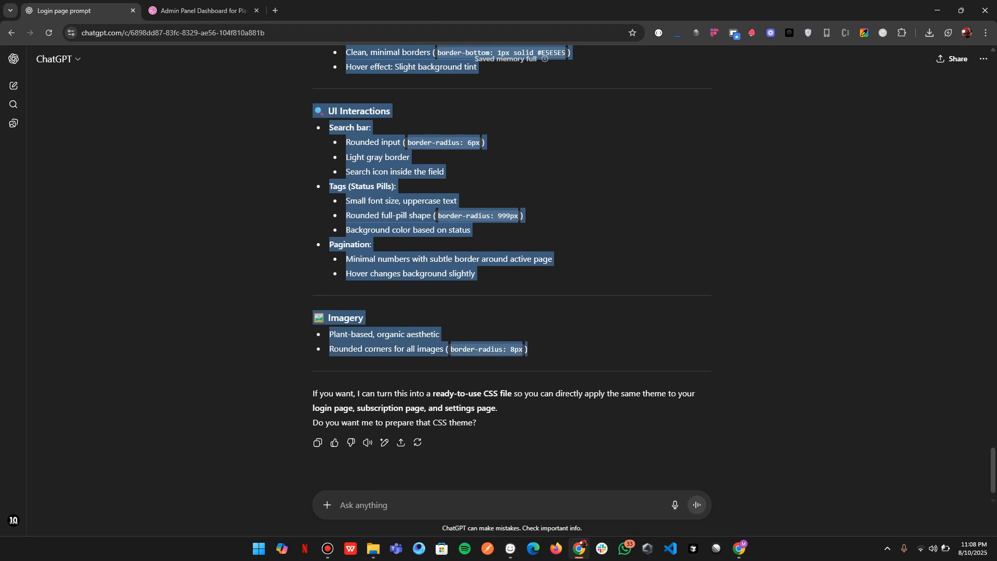
{"action": "scroll", "coordinate": [519, 295], "scroll_direction": "up", "scroll_amount": 7}
Step: Switch to UX Pilot and generate a Global Edit of the chat interface screen using the copied design system as the prompt
{"action": "key", "text": "alt+Tab"}
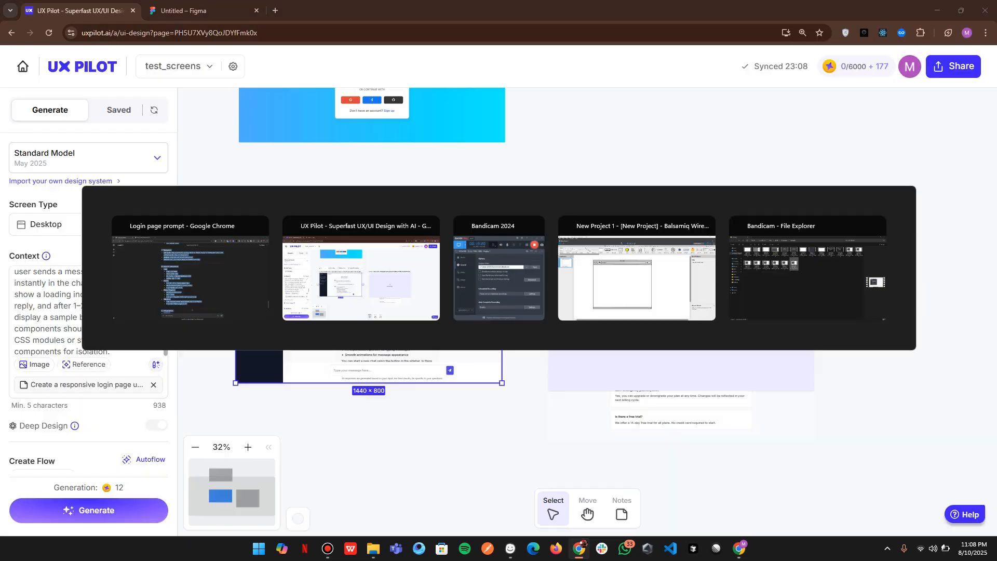
{"action": "left_click", "coordinate": [241, 205]}
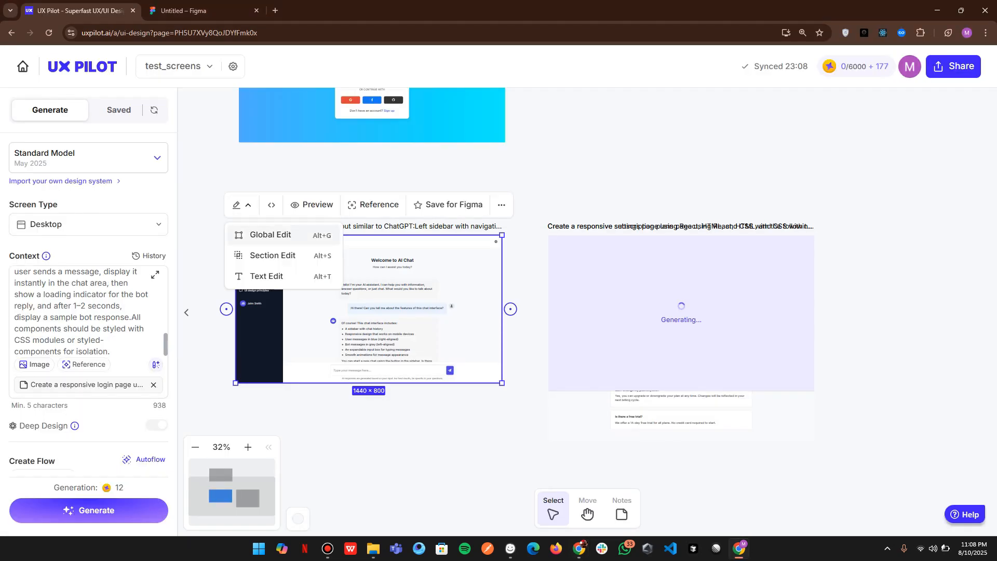
{"action": "left_click", "coordinate": [265, 232]}
{"action": "key", "text": "ctrl+v"}
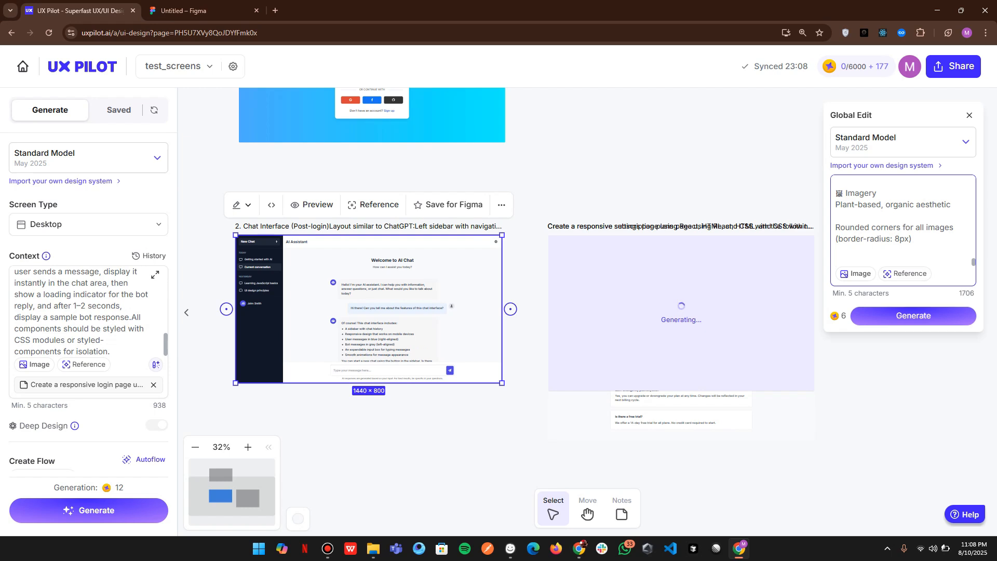
{"action": "left_click", "coordinate": [914, 316]}
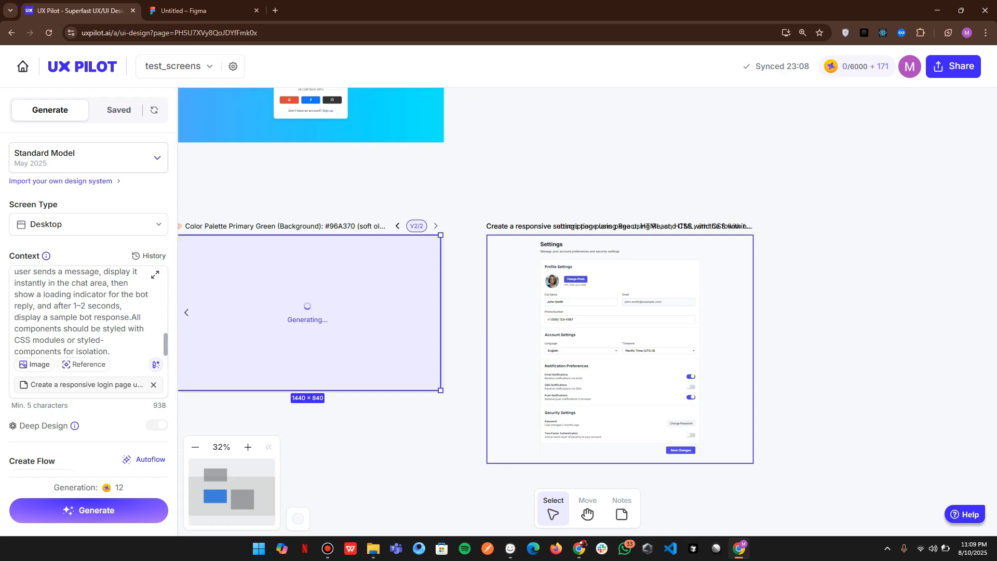
Step: Move the generated settings screen off the subscription plans screen, placing it beside that screen on the canvas
{"action": "left_click_drag", "start_coordinate": [852, 338], "coordinate": [881, 323]}
{"action": "scroll", "coordinate": [717, 353], "scroll_direction": "right", "scroll_amount": 1}
{"action": "scroll", "coordinate": [717, 353], "scroll_direction": "right", "scroll_amount": 4}
{"action": "left_click", "coordinate": [803, 333]}
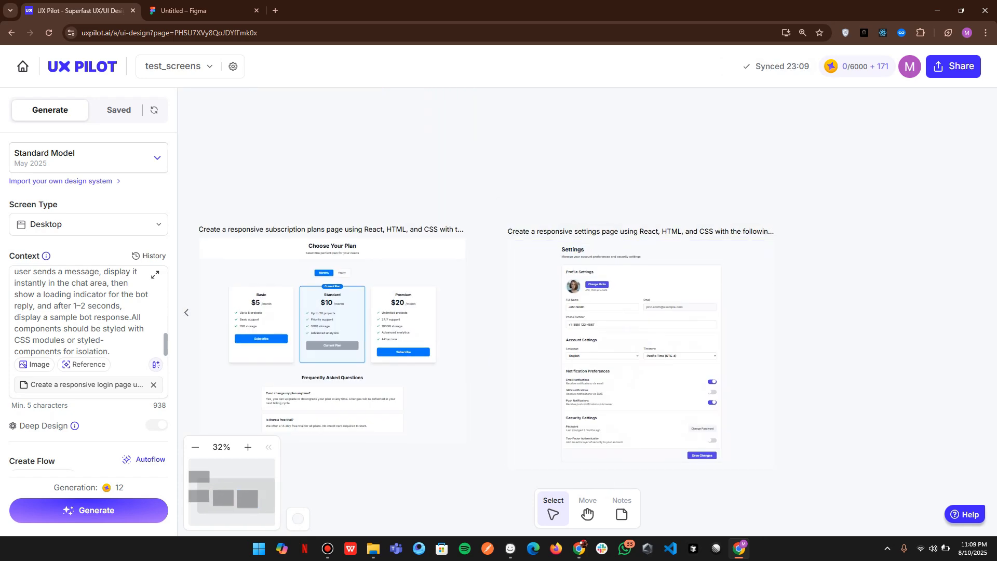
Step: Examine the generated settings screen closely, from Profile Settings through Notification Preferences and Security Settings
{"action": "scroll", "coordinate": [803, 332], "scroll_direction": "left", "scroll_amount": 8}
{"action": "scroll", "coordinate": [802, 333], "scroll_direction": "right", "scroll_amount": 7}
{"action": "scroll", "coordinate": [680, 249], "scroll_direction": "up", "scroll_amount": 6}
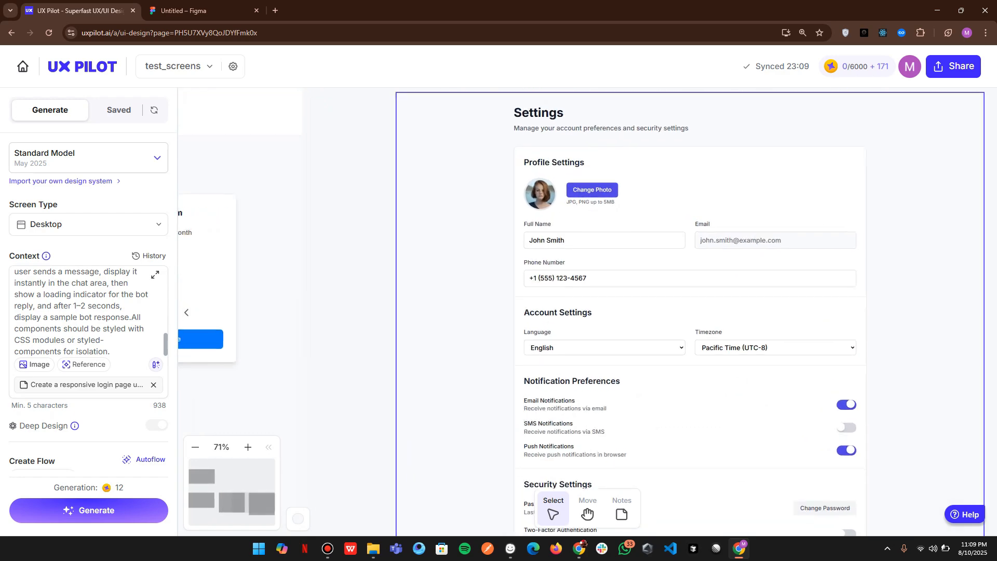
{"action": "scroll", "coordinate": [586, 311], "scroll_direction": "right", "scroll_amount": 3}
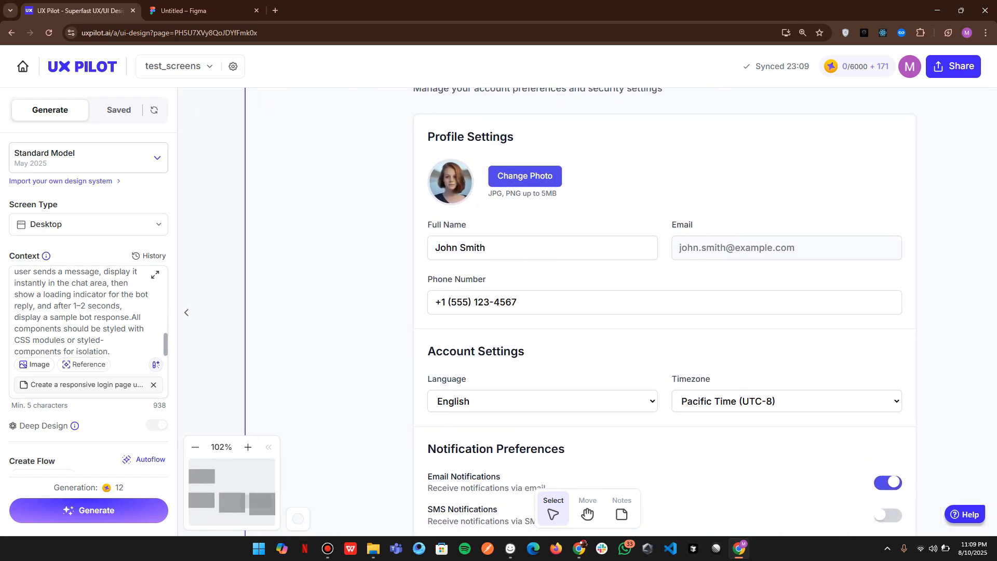
{"action": "scroll", "coordinate": [586, 312], "scroll_direction": "down", "scroll_amount": 4}
{"action": "scroll", "coordinate": [586, 311], "scroll_direction": "right", "scroll_amount": 3}
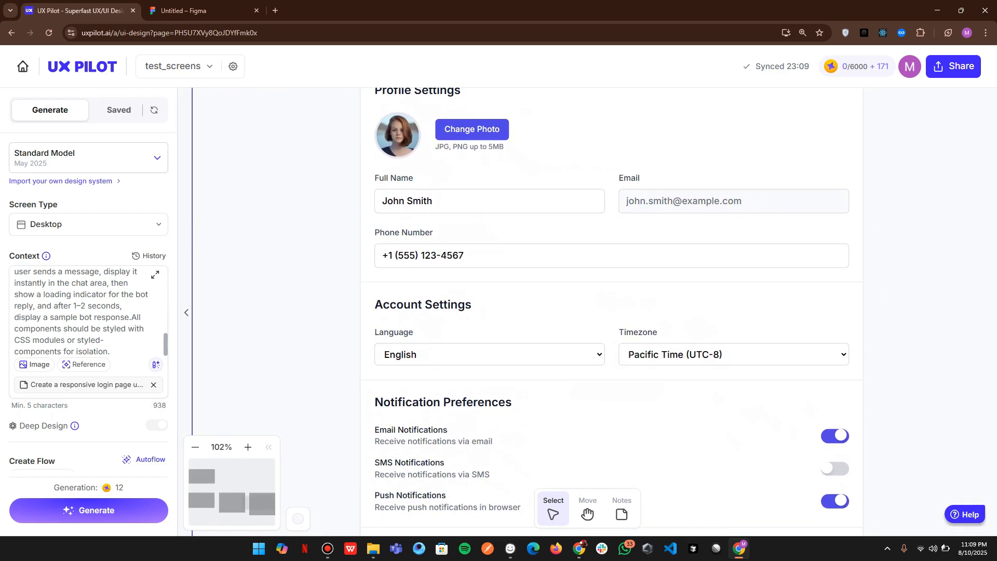
{"action": "scroll", "coordinate": [586, 311], "scroll_direction": "down", "scroll_amount": 3}
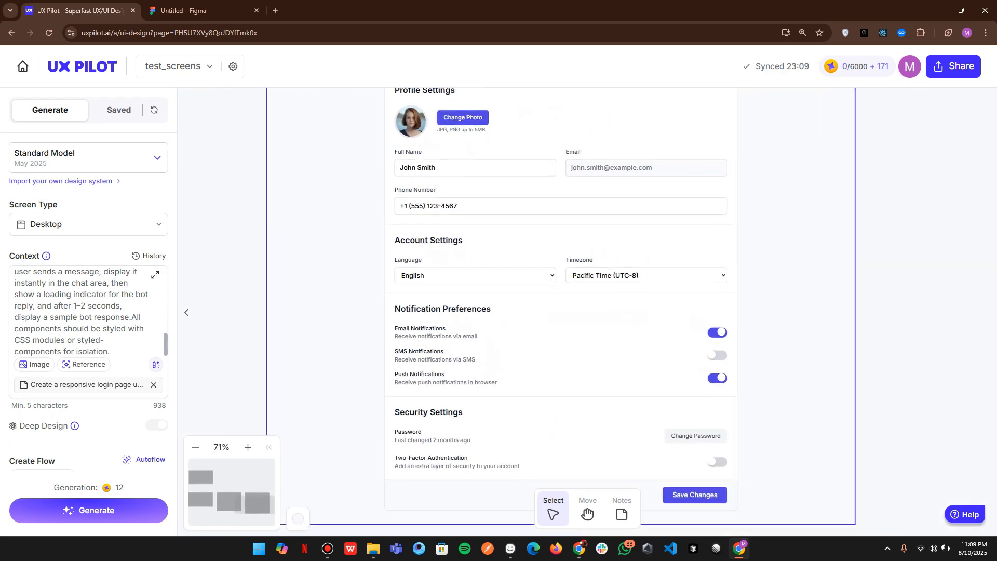
{"action": "scroll", "coordinate": [586, 312], "scroll_direction": "down", "scroll_amount": 1}
{"action": "scroll", "coordinate": [585, 312], "scroll_direction": "down", "scroll_amount": 1}
{"action": "scroll", "coordinate": [586, 311], "scroll_direction": "up", "scroll_amount": 4}
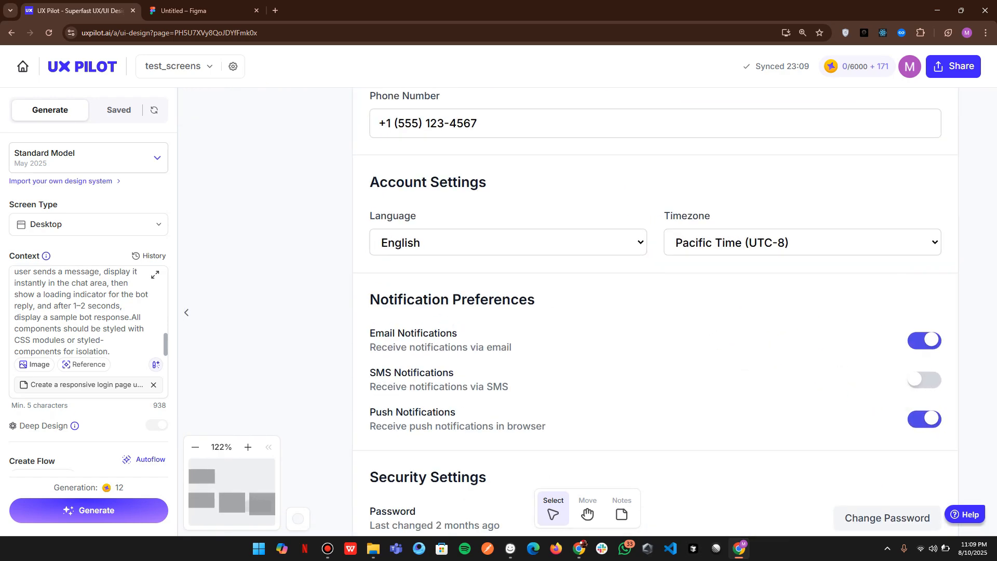
{"action": "scroll", "coordinate": [586, 312], "scroll_direction": "down", "scroll_amount": 2}
{"action": "scroll", "coordinate": [586, 311], "scroll_direction": "right", "scroll_amount": 1}
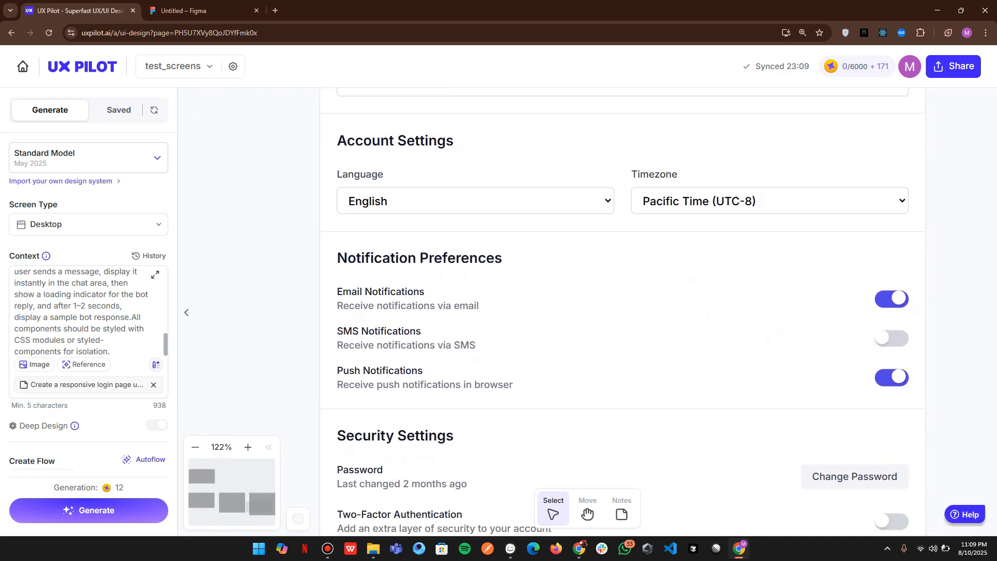
{"action": "scroll", "coordinate": [623, 312], "scroll_direction": "down", "scroll_amount": 3}
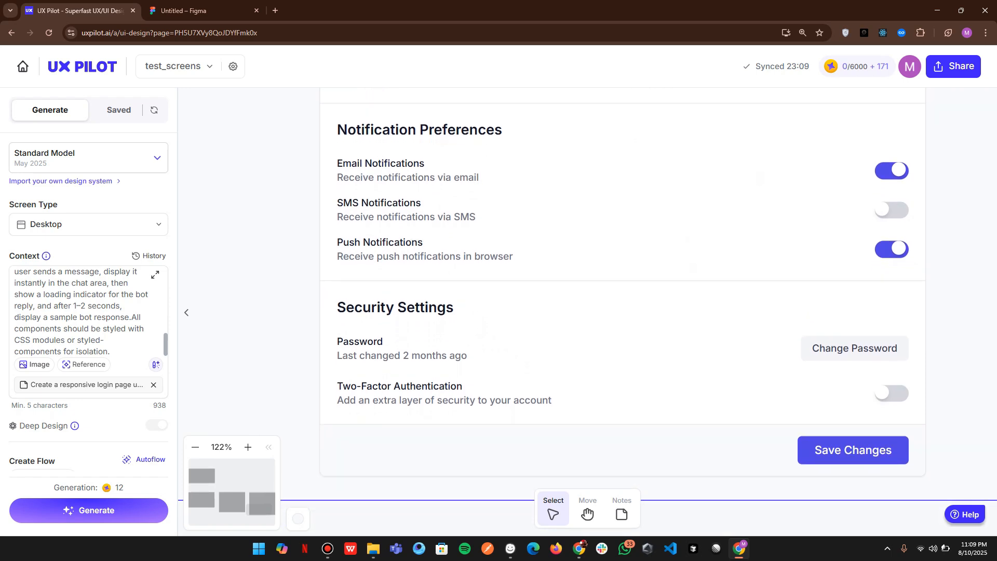
{"action": "scroll", "coordinate": [438, 254], "scroll_direction": "down", "scroll_amount": 3}
{"action": "scroll", "coordinate": [438, 254], "scroll_direction": "left", "scroll_amount": 2}
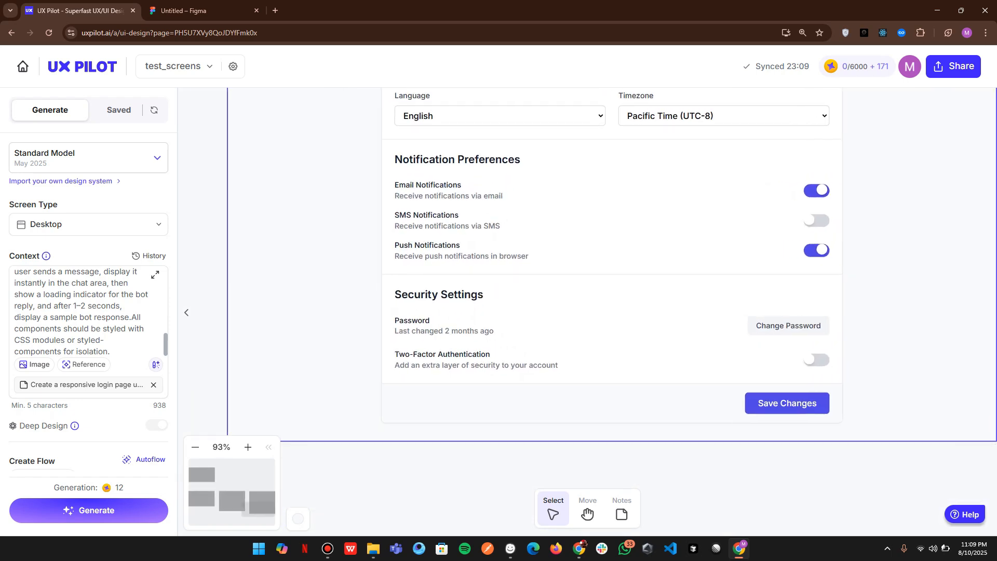
{"action": "scroll", "coordinate": [803, 334], "scroll_direction": "down", "scroll_amount": 5}
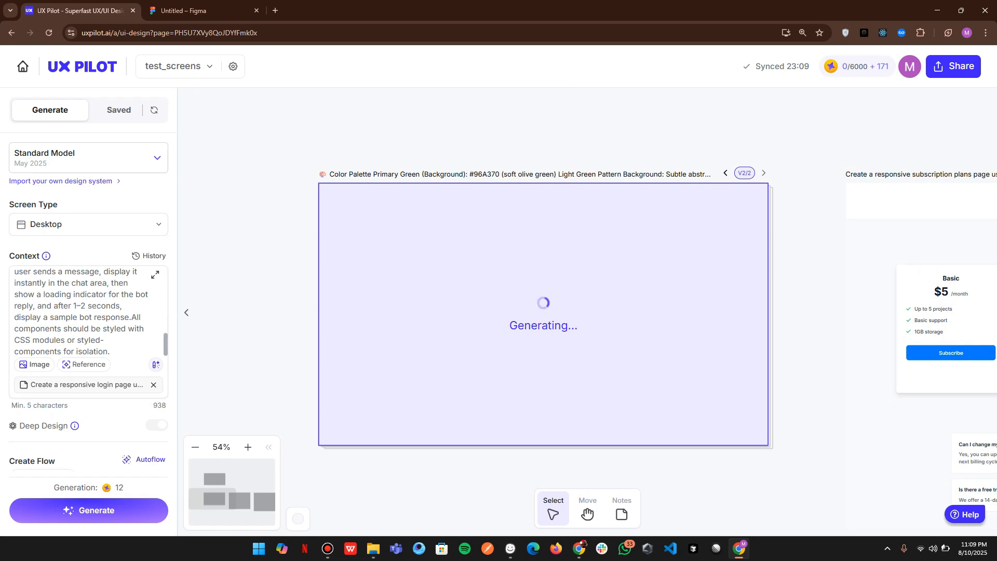
Step: View the restyled chat interface, then switch to the Dribbble plant marketplace shot and review its styling for comparison
{"action": "scroll", "coordinate": [472, 327], "scroll_direction": "down", "scroll_amount": 2}
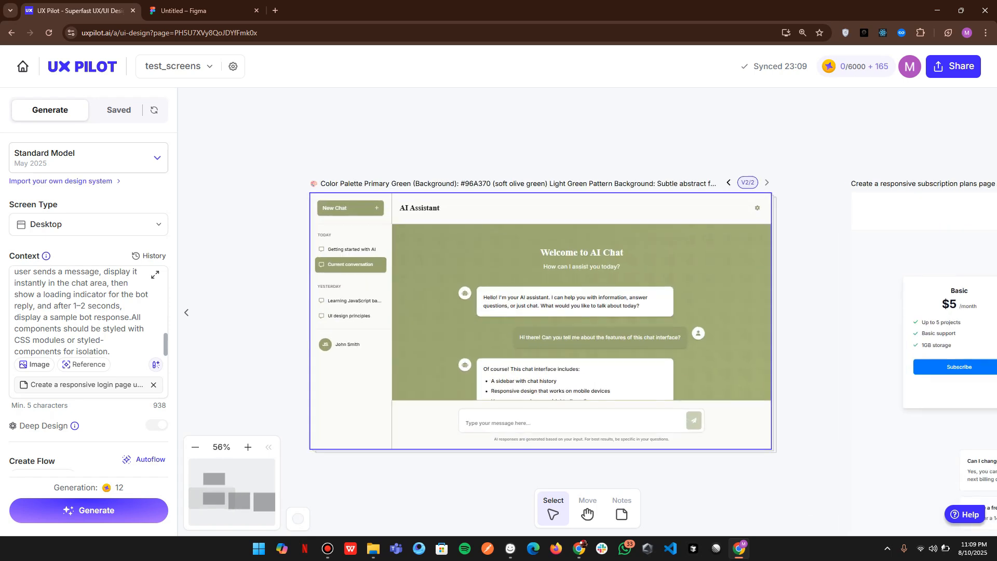
{"action": "key", "text": "alt+Tab"}
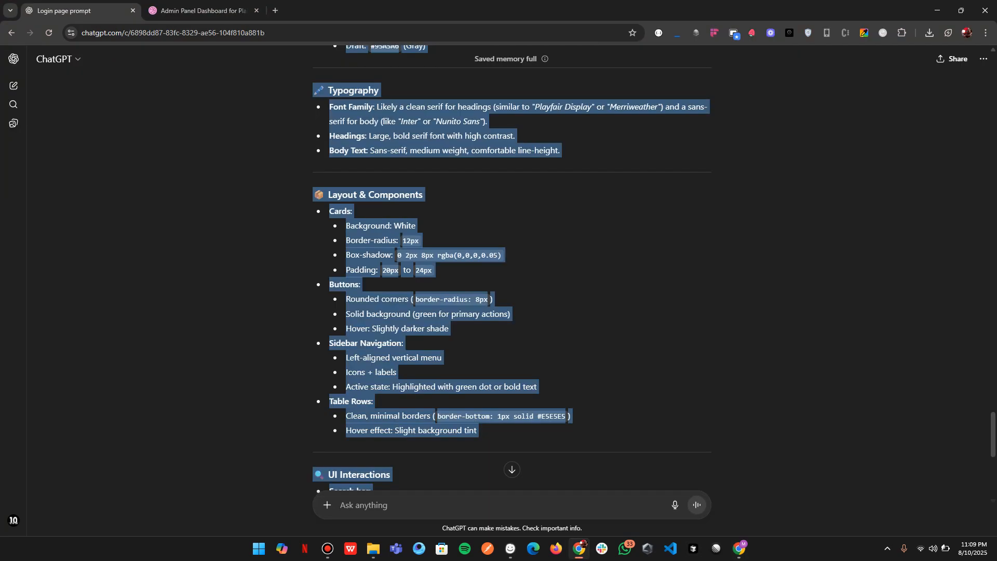
{"action": "key", "text": "alt+Tab"}
{"action": "key", "text": "Escape"}
{"action": "key", "text": "ctrl+Tab"}
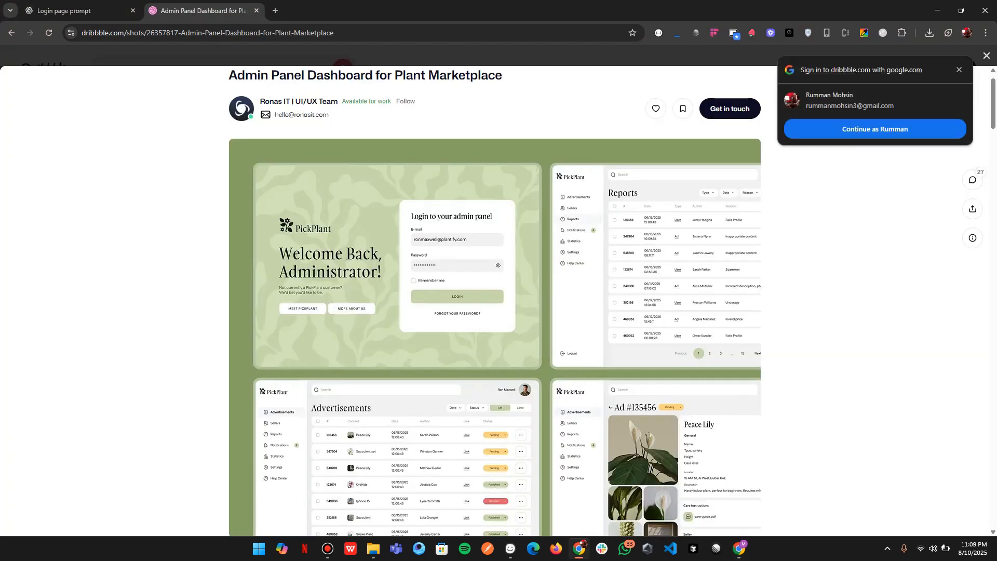
{"action": "scroll", "coordinate": [495, 312], "scroll_direction": "down", "scroll_amount": 2}
{"action": "scroll", "coordinate": [495, 312], "scroll_direction": "up", "scroll_amount": 3}
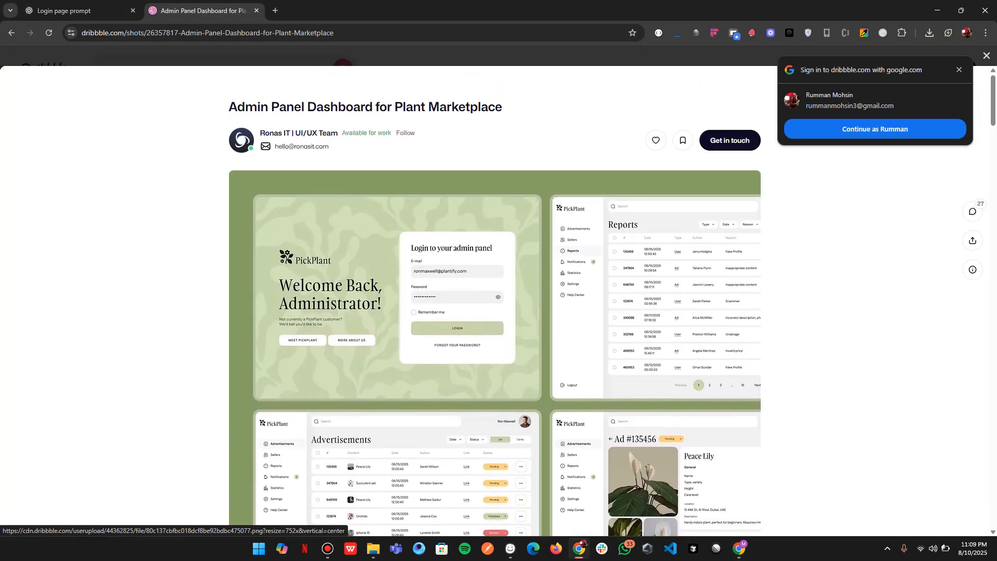
{"action": "scroll", "coordinate": [495, 311], "scroll_direction": "down", "scroll_amount": 1}
{"action": "scroll", "coordinate": [495, 312], "scroll_direction": "up", "scroll_amount": 1}
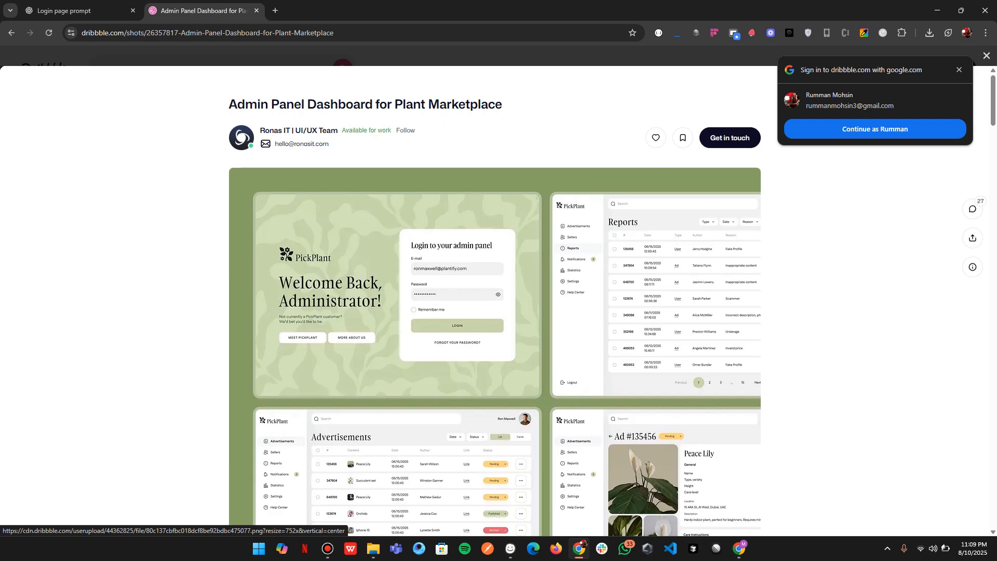
Step: Return to UX Pilot and inspect the restyled chat interface's sidebar, header, message area and input bar up close
{"action": "key", "text": "alt+Tab"}
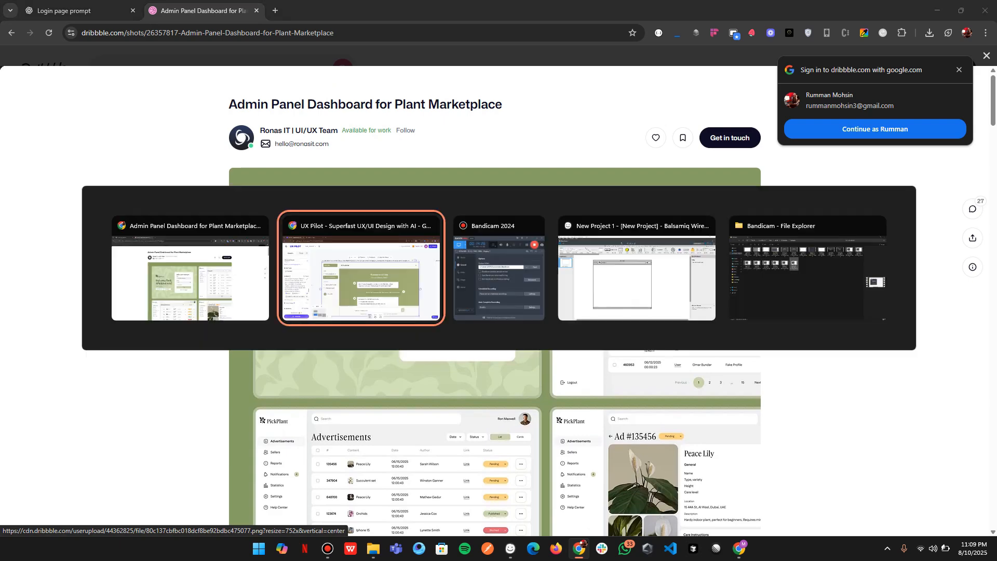
{"action": "scroll", "coordinate": [587, 312], "scroll_direction": "up", "scroll_amount": 2}
{"action": "scroll", "coordinate": [587, 311], "scroll_direction": "left", "scroll_amount": 5}
{"action": "scroll", "coordinate": [530, 208], "scroll_direction": "left", "scroll_amount": 5}
{"action": "scroll", "coordinate": [530, 207], "scroll_direction": "down", "scroll_amount": 2}
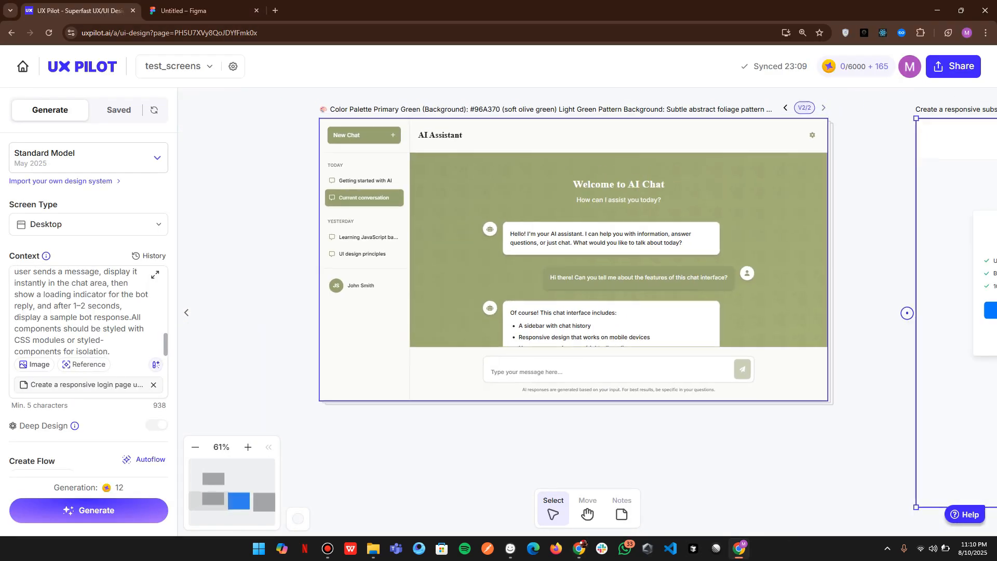
{"action": "scroll", "coordinate": [530, 208], "scroll_direction": "up", "scroll_amount": 4}
{"action": "scroll", "coordinate": [530, 207], "scroll_direction": "up", "scroll_amount": 1}
{"action": "scroll", "coordinate": [587, 312], "scroll_direction": "up", "scroll_amount": 1}
{"action": "scroll", "coordinate": [587, 311], "scroll_direction": "right", "scroll_amount": 1}
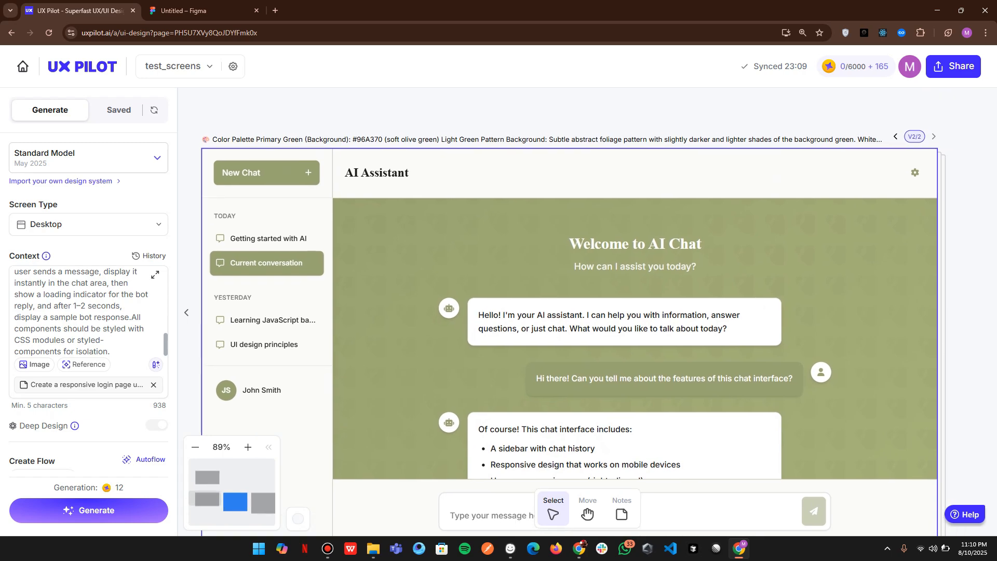
{"action": "scroll", "coordinate": [587, 311], "scroll_direction": "down", "scroll_amount": 1}
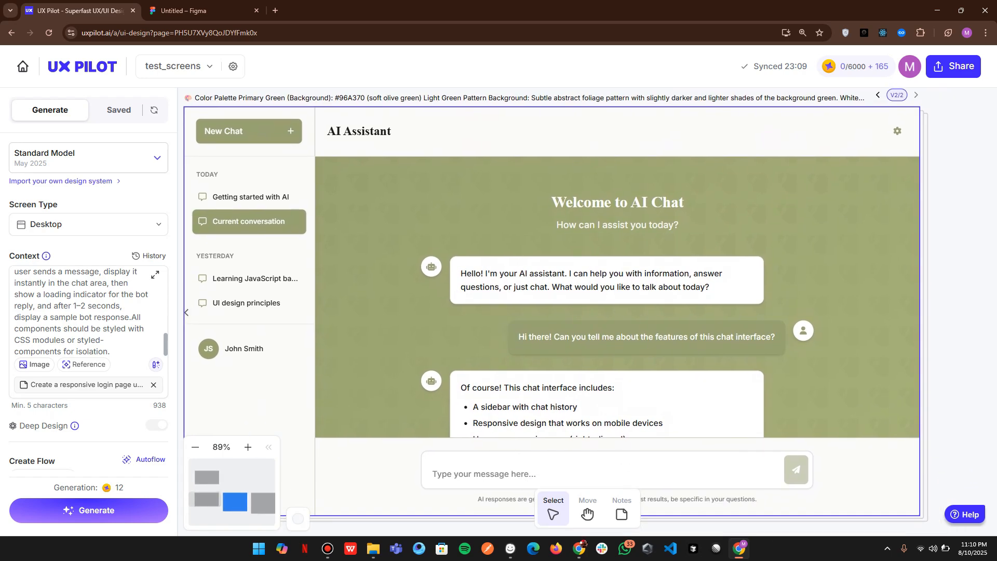
{"action": "scroll", "coordinate": [556, 311], "scroll_direction": "down", "scroll_amount": 1}
{"action": "scroll", "coordinate": [555, 312], "scroll_direction": "right", "scroll_amount": 2}
{"action": "scroll", "coordinate": [556, 312], "scroll_direction": "up", "scroll_amount": 1}
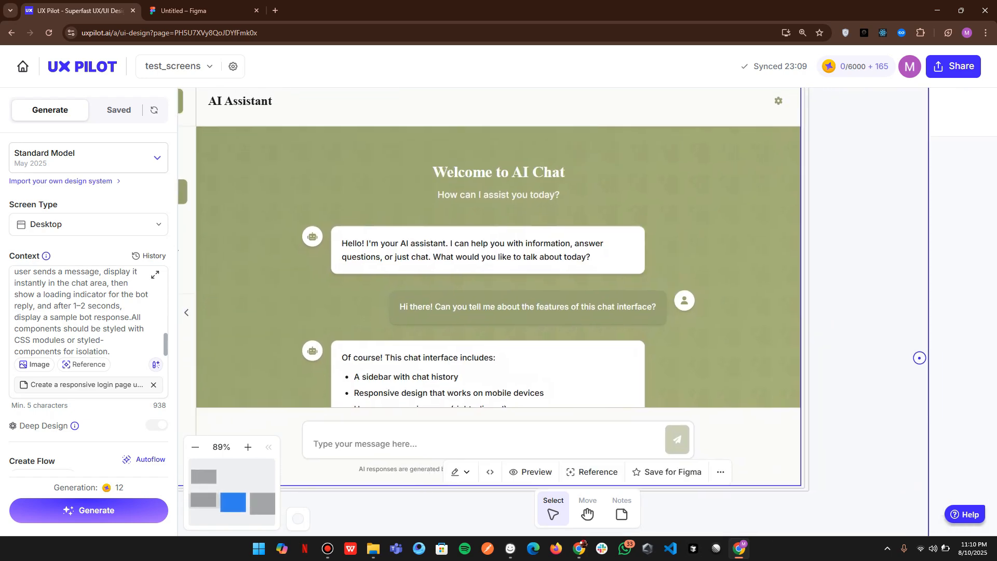
{"action": "scroll", "coordinate": [556, 311], "scroll_direction": "left", "scroll_amount": 4}
{"action": "scroll", "coordinate": [571, 311], "scroll_direction": "down", "scroll_amount": 2}
{"action": "scroll", "coordinate": [571, 312], "scroll_direction": "right", "scroll_amount": 2}
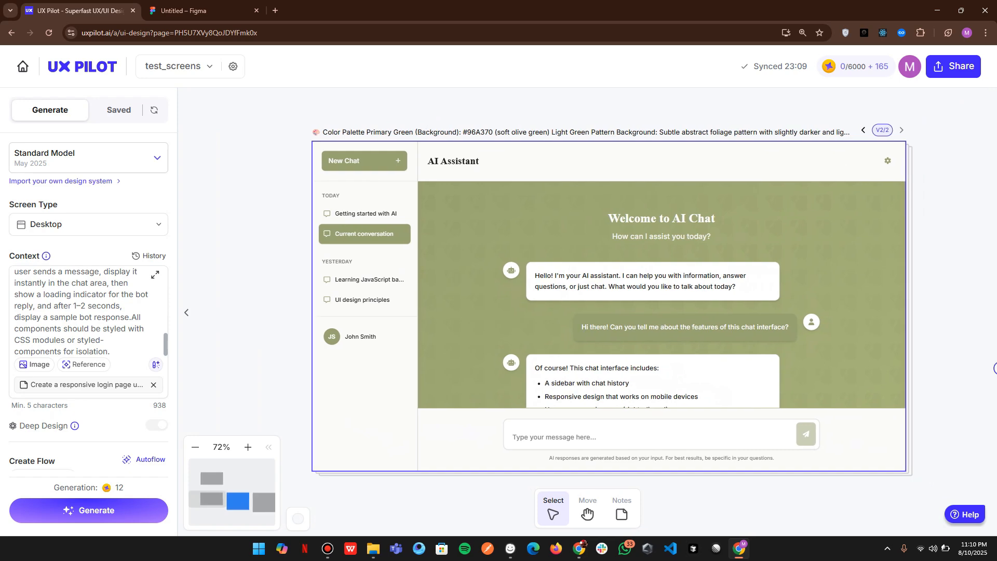
{"action": "scroll", "coordinate": [587, 311], "scroll_direction": "right", "scroll_amount": 1}
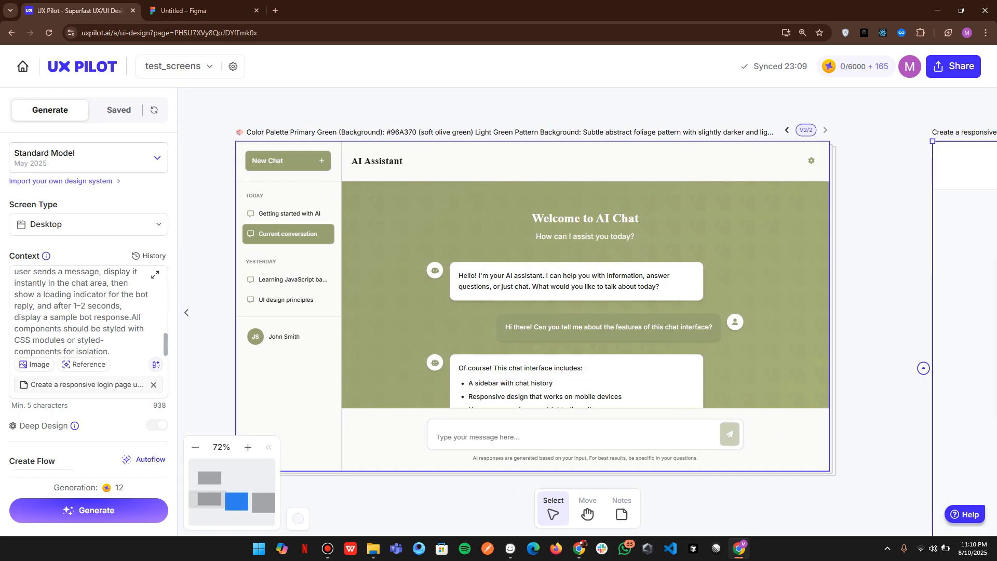
Step: Compare the restyled chat interface with the login, subscription plans and settings screens across the whole canvas
{"action": "scroll", "coordinate": [519, 228], "scroll_direction": "down", "scroll_amount": 5}
{"action": "scroll", "coordinate": [520, 228], "scroll_direction": "right", "scroll_amount": 1}
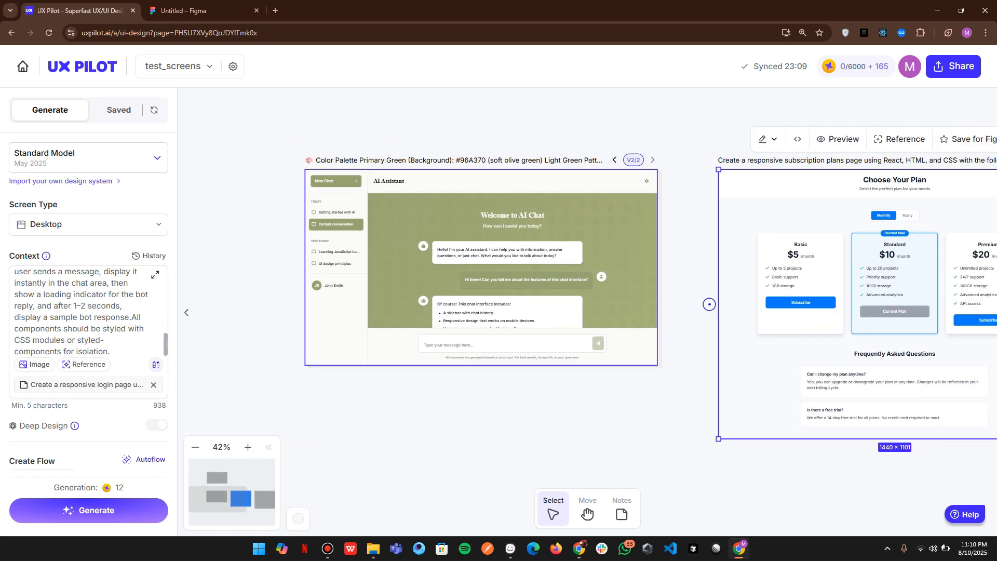
{"action": "scroll", "coordinate": [493, 306], "scroll_direction": "right", "scroll_amount": 1}
{"action": "scroll", "coordinate": [494, 306], "scroll_direction": "down", "scroll_amount": 4}
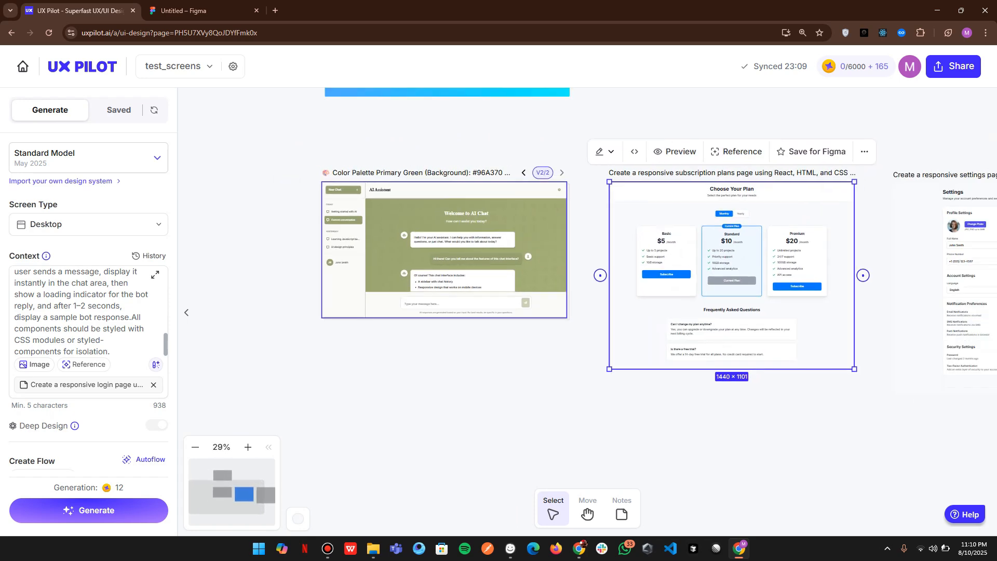
{"action": "scroll", "coordinate": [493, 306], "scroll_direction": "up", "scroll_amount": 2}
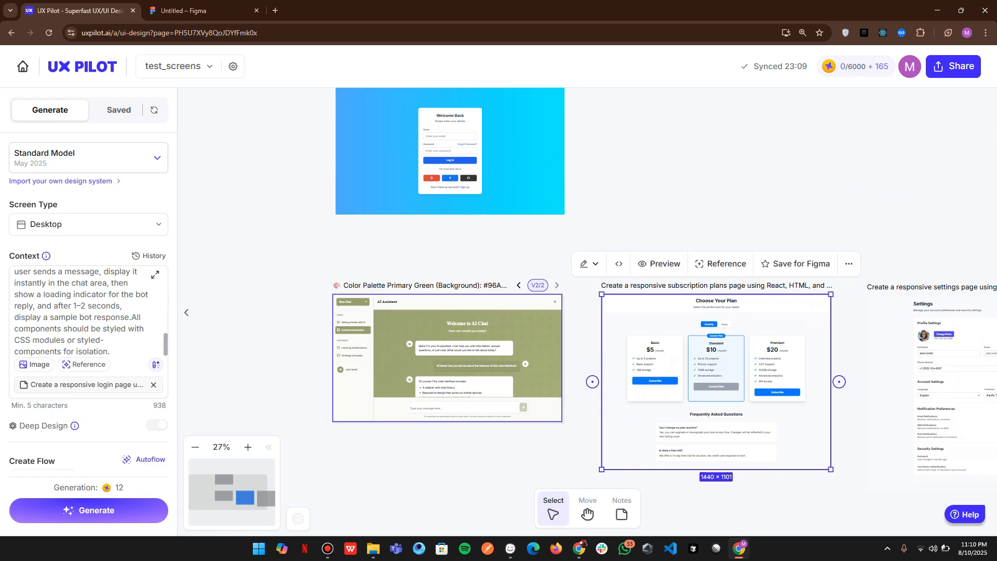
{"action": "scroll", "coordinate": [361, 331], "scroll_direction": "up", "scroll_amount": 5}
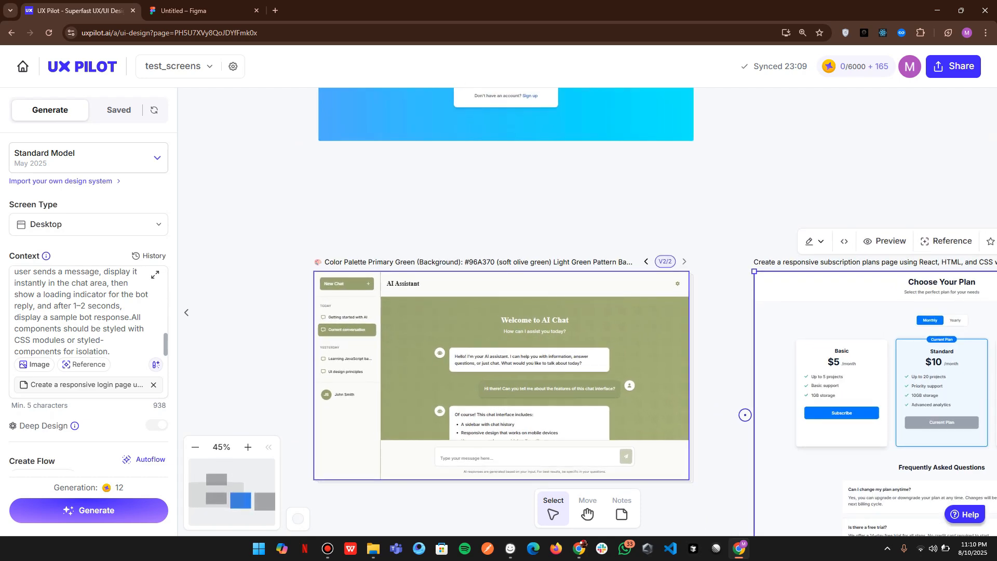
{"action": "scroll", "coordinate": [438, 374], "scroll_direction": "up", "scroll_amount": 5}
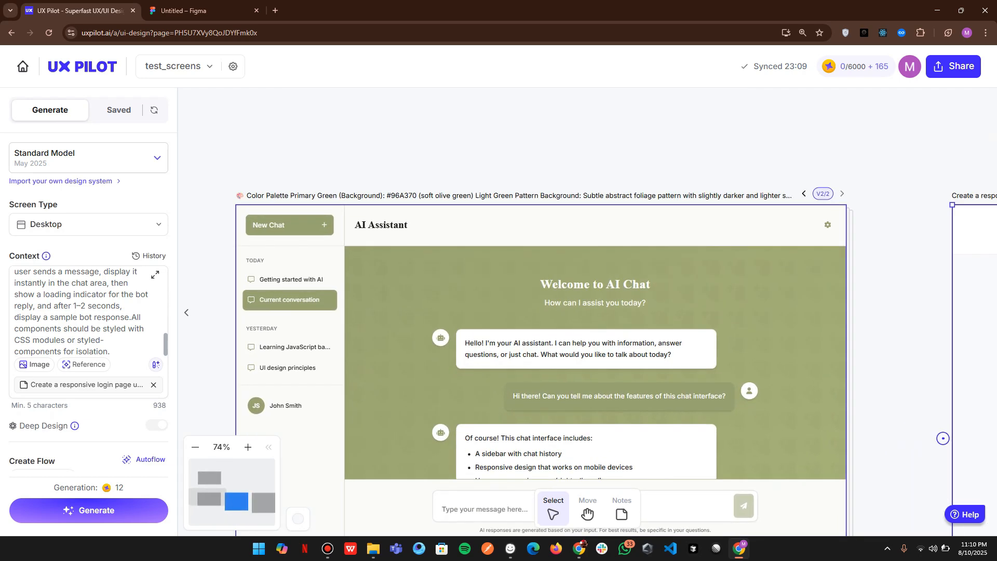
{"action": "scroll", "coordinate": [438, 373], "scroll_direction": "down", "scroll_amount": 1}
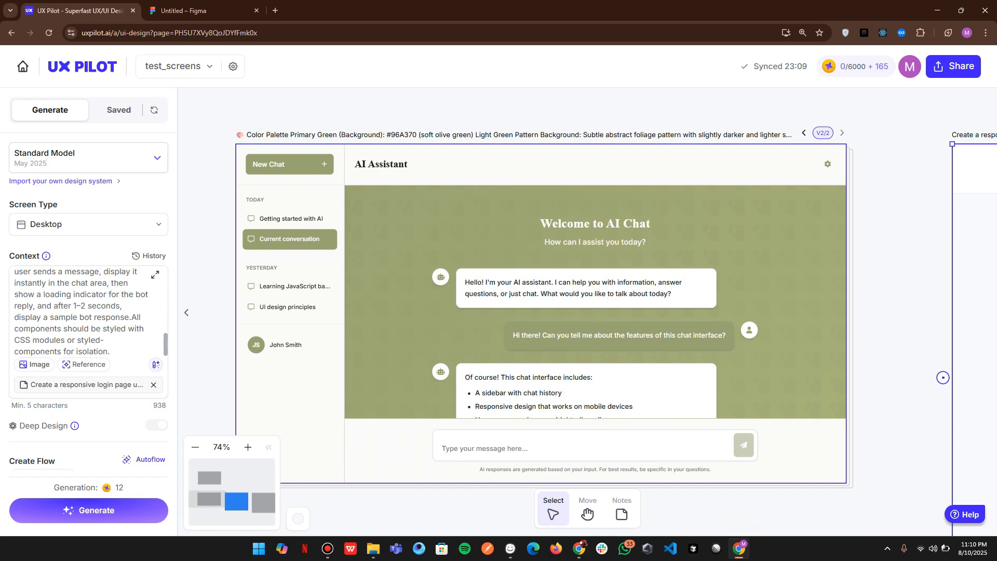
{"action": "scroll", "coordinate": [589, 359], "scroll_direction": "down", "scroll_amount": 4}
{"action": "scroll", "coordinate": [590, 358], "scroll_direction": "right", "scroll_amount": 1}
{"action": "scroll", "coordinate": [590, 358], "scroll_direction": "down", "scroll_amount": 1}
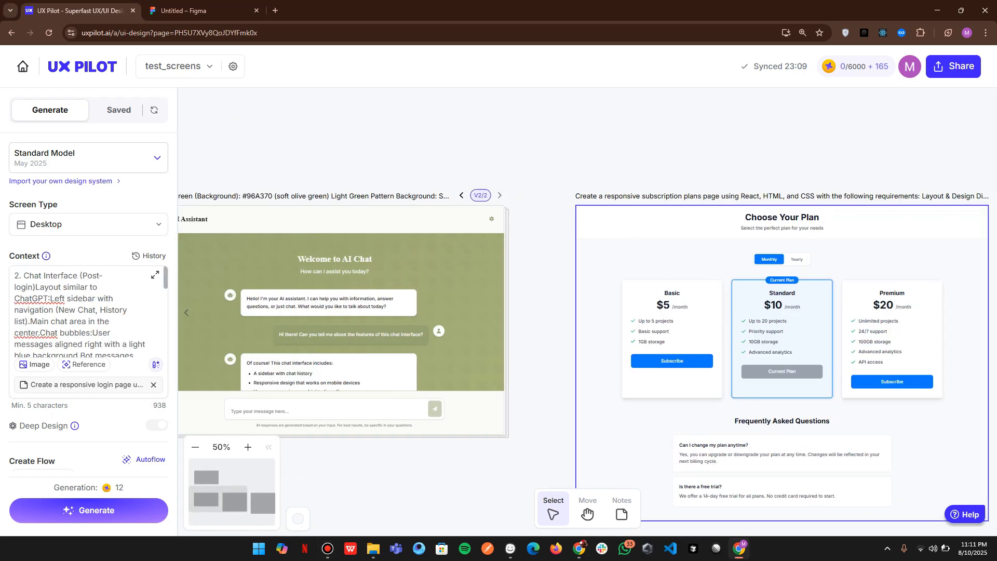
{"action": "scroll", "coordinate": [646, 233], "scroll_direction": "down", "scroll_amount": 5}
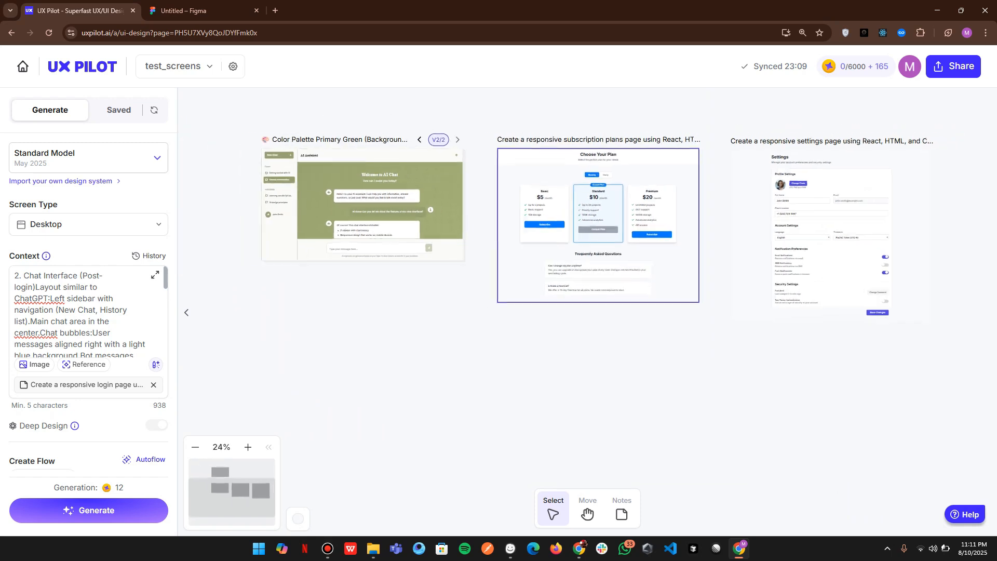
{"action": "scroll", "coordinate": [363, 218], "scroll_direction": "up", "scroll_amount": 1}
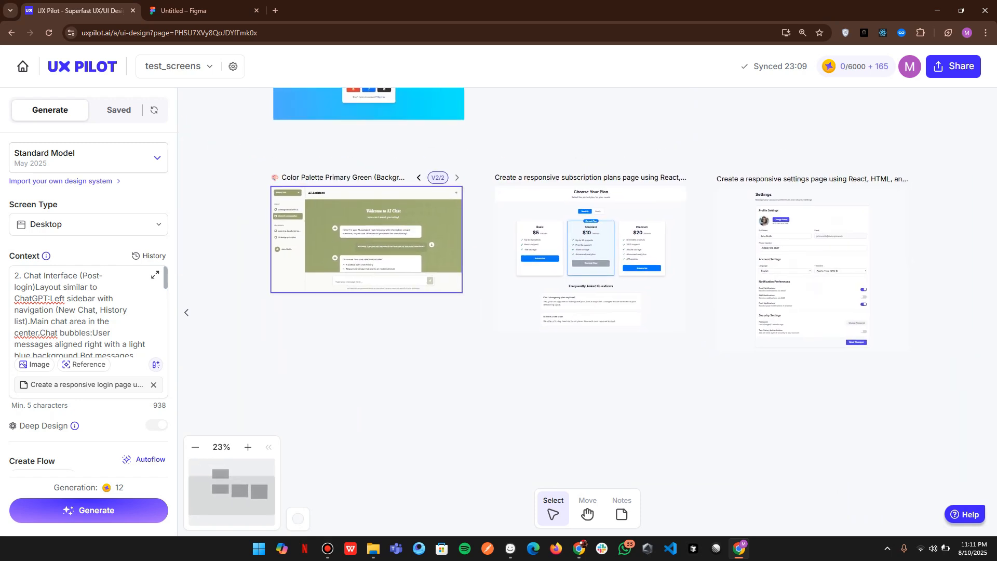
Step: Restyle the subscription plans screen with a Global Edit using the copied color palette prompt (Primary Green #96A370, abstract foliage pattern)
{"action": "left_click", "coordinate": [334, 179]}
{"action": "left_click", "coordinate": [585, 260]}
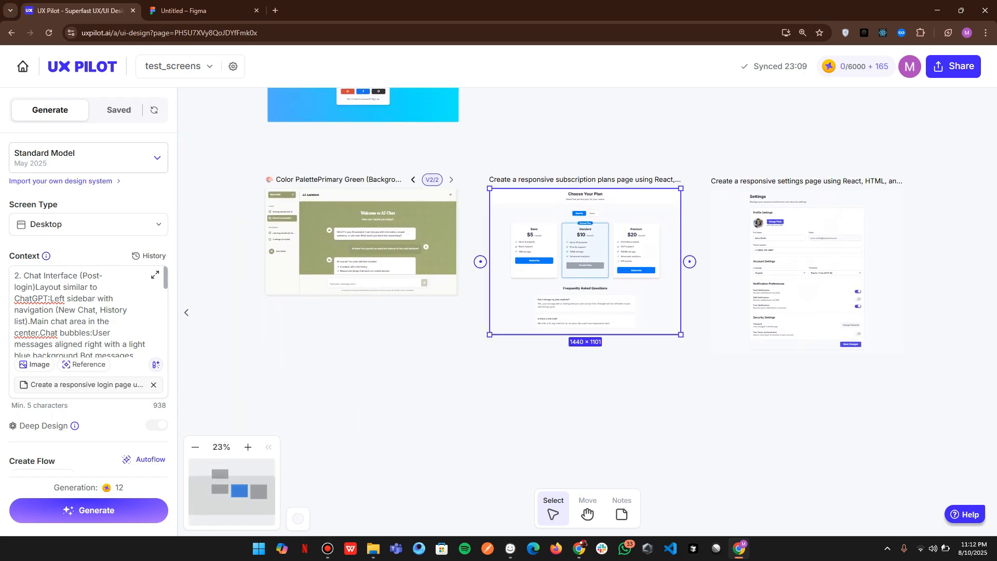
{"action": "left_click", "coordinate": [457, 158]}
{"action": "key", "text": "alt+g"}
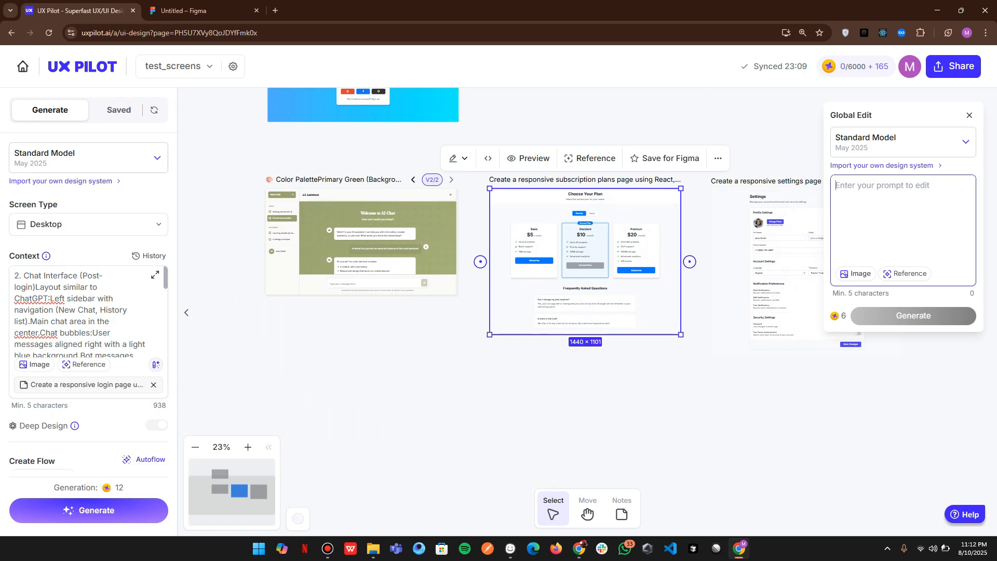
{"action": "key", "text": "ctrl+v"}
{"action": "scroll", "coordinate": [895, 224], "scroll_direction": "up", "scroll_amount": 10}
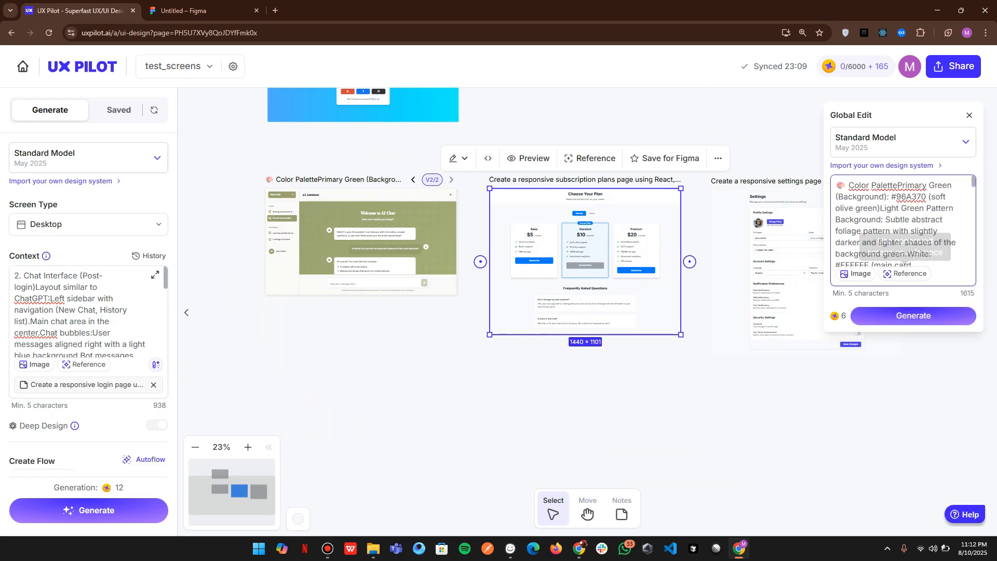
{"action": "left_click", "coordinate": [914, 316]}
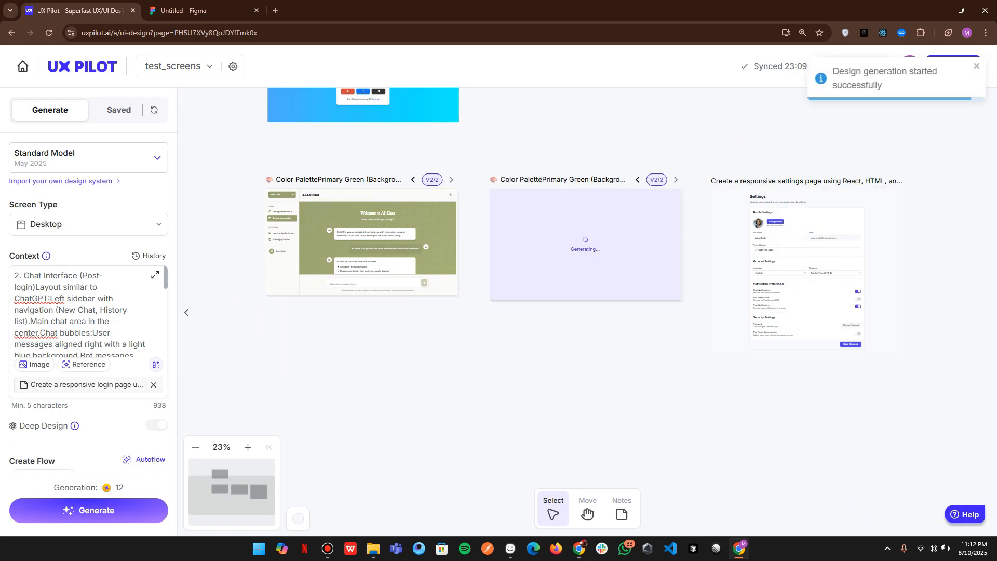
Step: Restyle the login page with a Global Edit using the same copied color palette prompt
{"action": "scroll", "coordinate": [363, 229], "scroll_direction": "down", "scroll_amount": 2}
{"action": "left_click", "coordinate": [363, 179]}
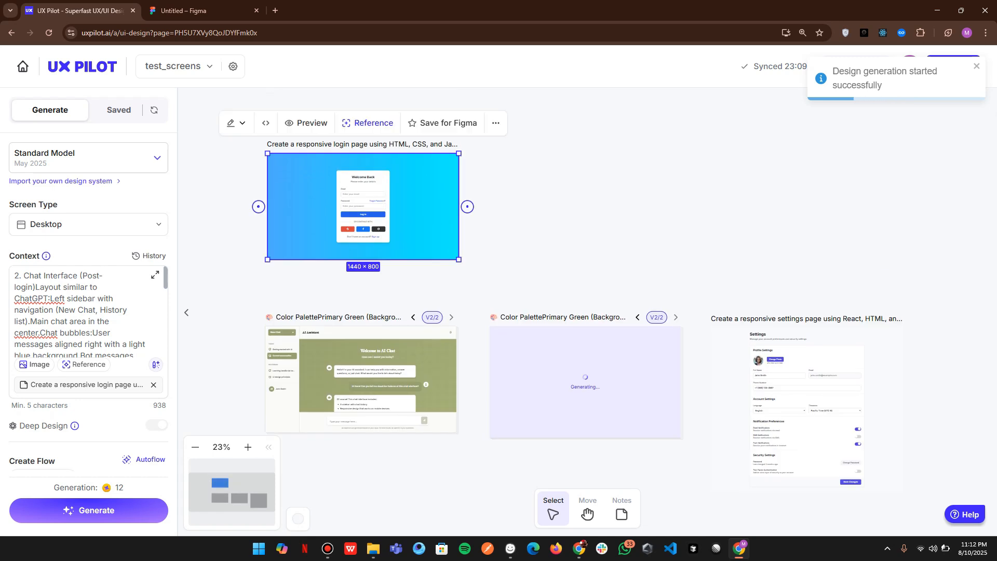
{"action": "left_click", "coordinate": [236, 123]}
{"action": "left_click", "coordinate": [266, 153]}
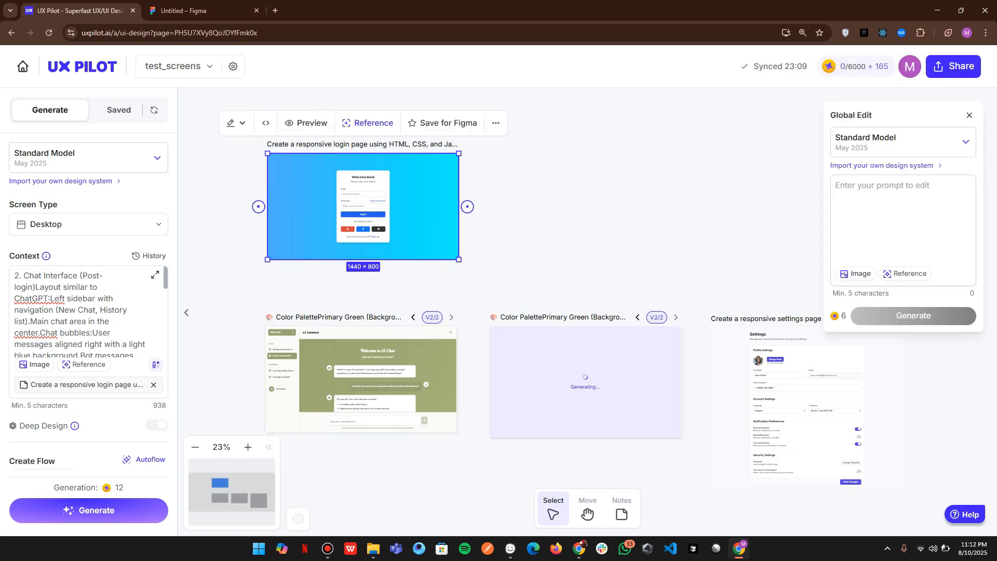
{"action": "key", "text": "ctrl+v"}
{"action": "left_click", "coordinate": [913, 316]}
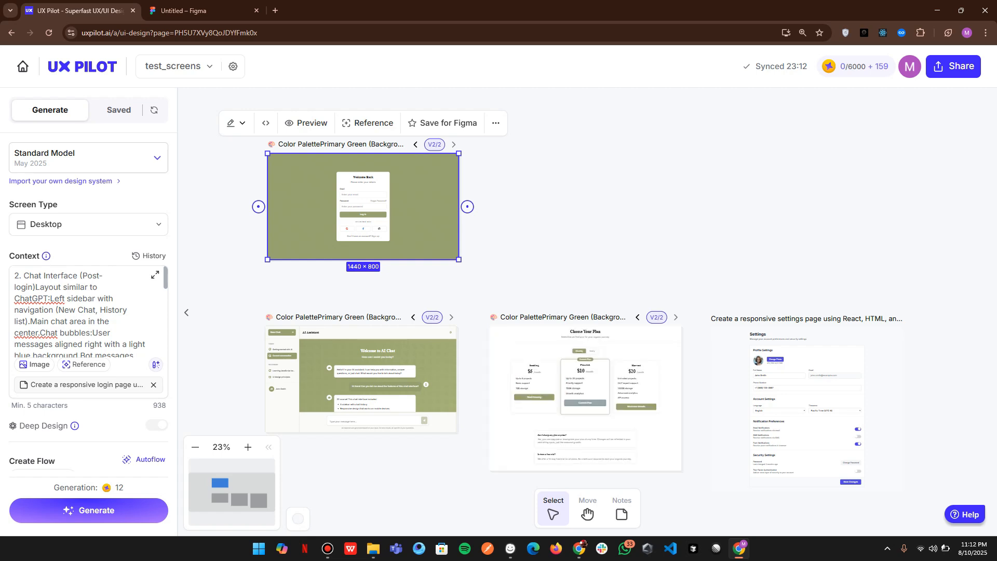
Step: Examine the restyled subscription plans screen up close and compare it with the restyled login and chat screens on the canvas
{"action": "scroll", "coordinate": [308, 195], "scroll_direction": "up", "scroll_amount": 3}
{"action": "scroll", "coordinate": [308, 160], "scroll_direction": "up", "scroll_amount": 5}
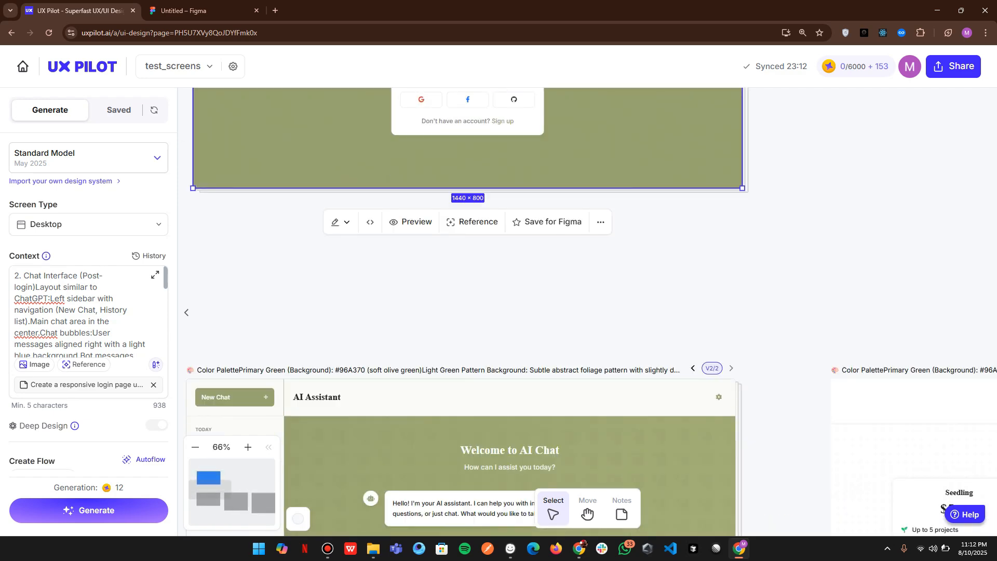
{"action": "scroll", "coordinate": [566, 269], "scroll_direction": "down", "scroll_amount": 4}
{"action": "scroll", "coordinate": [566, 269], "scroll_direction": "right", "scroll_amount": 6}
{"action": "scroll", "coordinate": [566, 270], "scroll_direction": "down", "scroll_amount": 5}
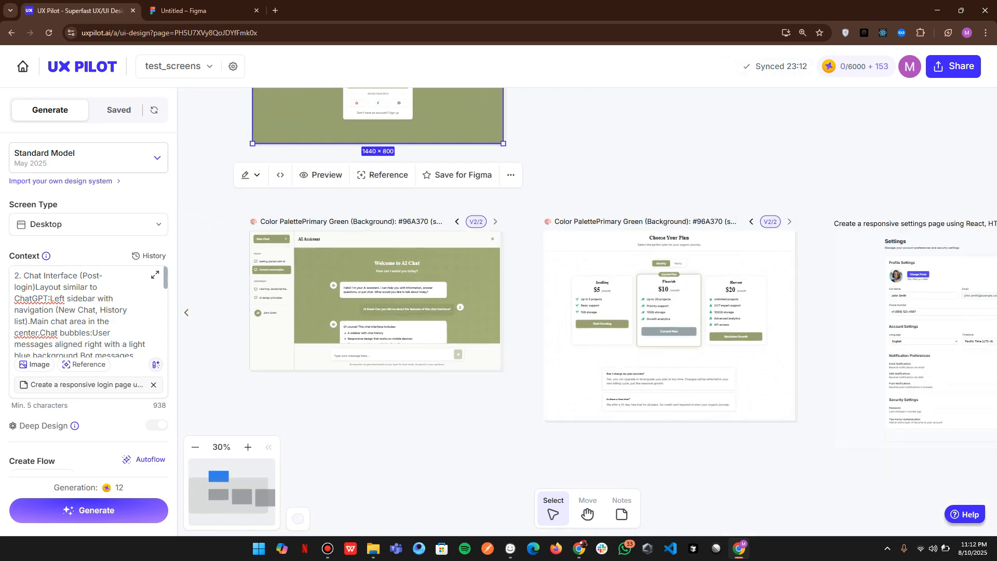
{"action": "left_click", "coordinate": [567, 269]}
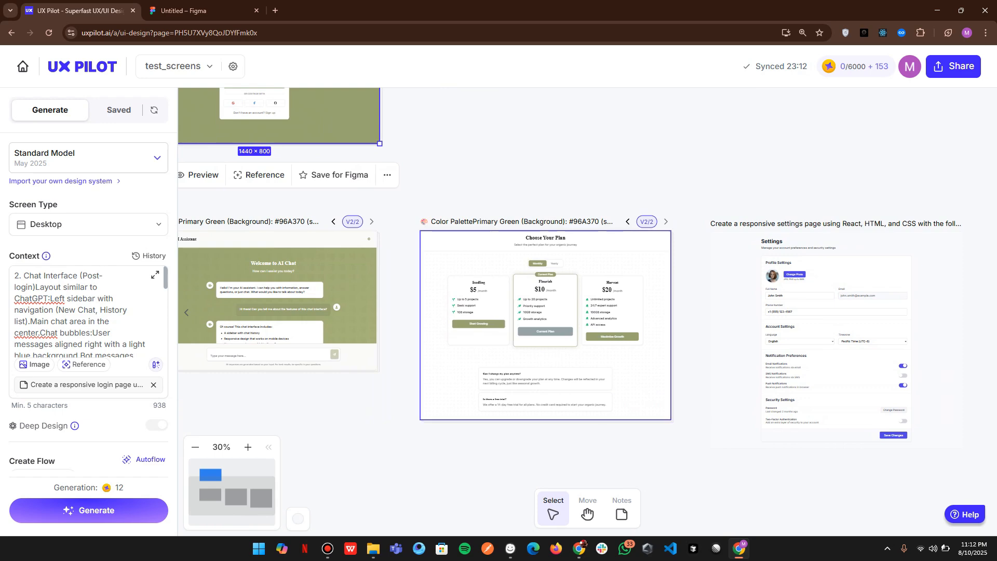
{"action": "key", "text": "shift+2"}
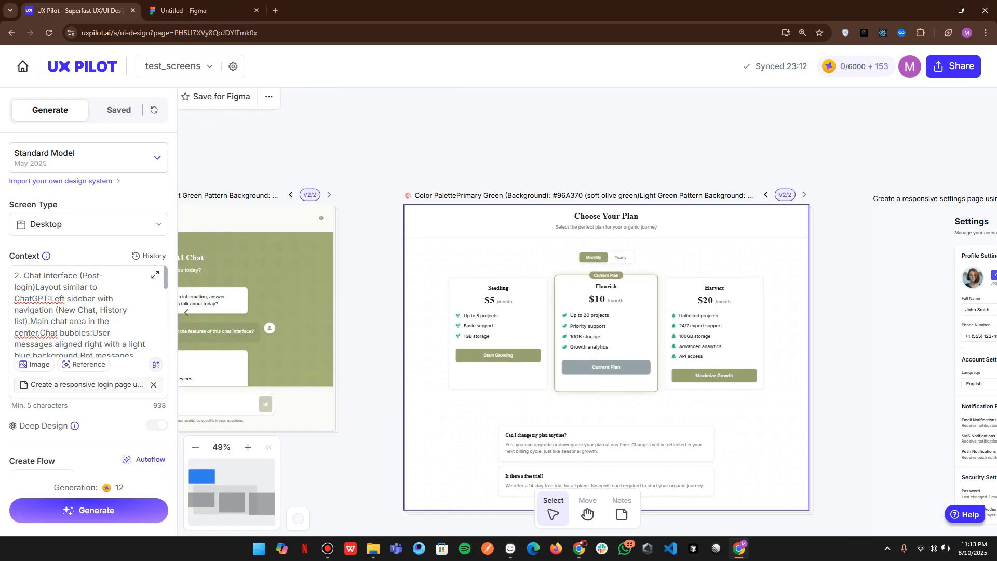
{"action": "scroll", "coordinate": [538, 267], "scroll_direction": "up", "scroll_amount": 3}
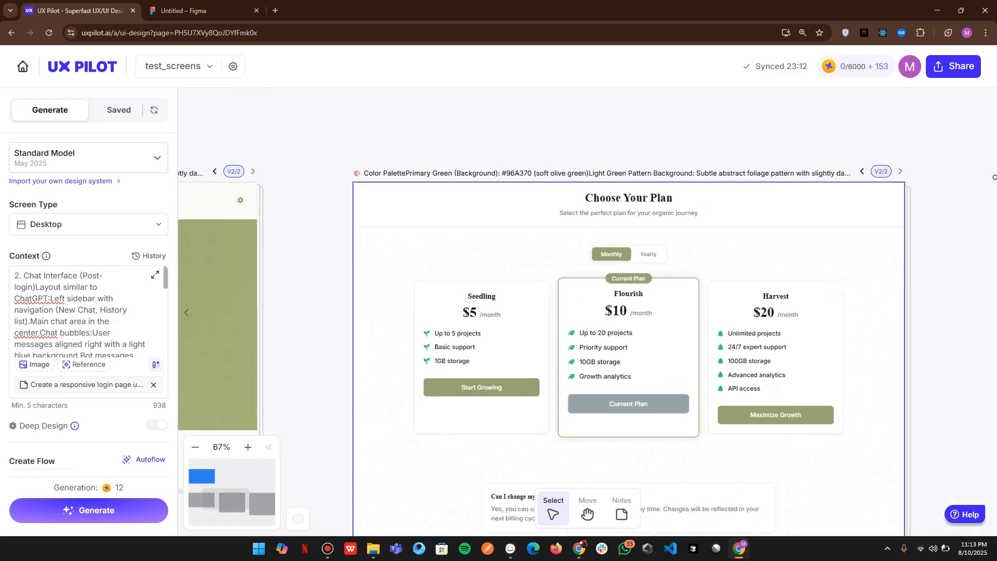
{"action": "scroll", "coordinate": [416, 266], "scroll_direction": "down", "scroll_amount": 5}
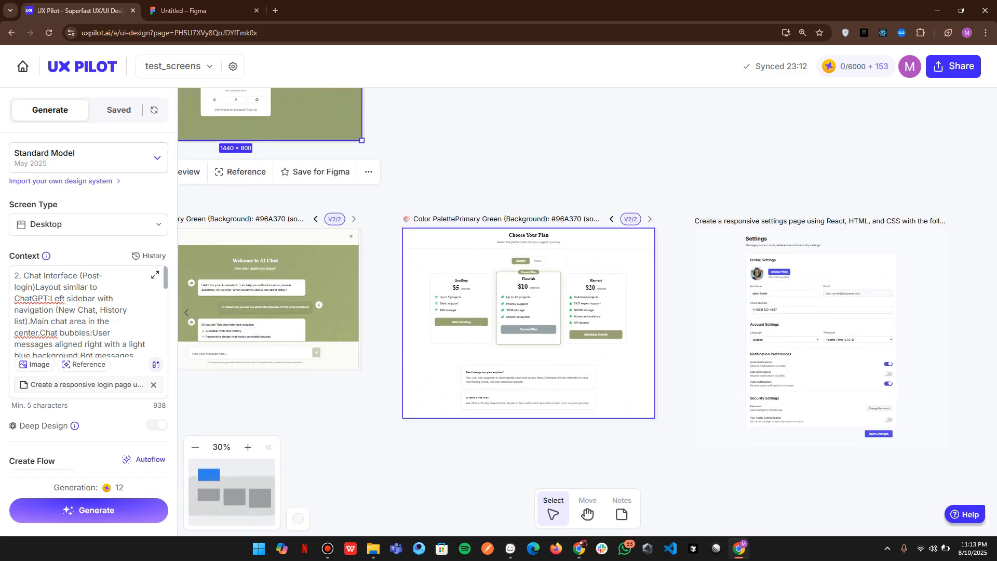
{"action": "scroll", "coordinate": [528, 265], "scroll_direction": "up", "scroll_amount": 2}
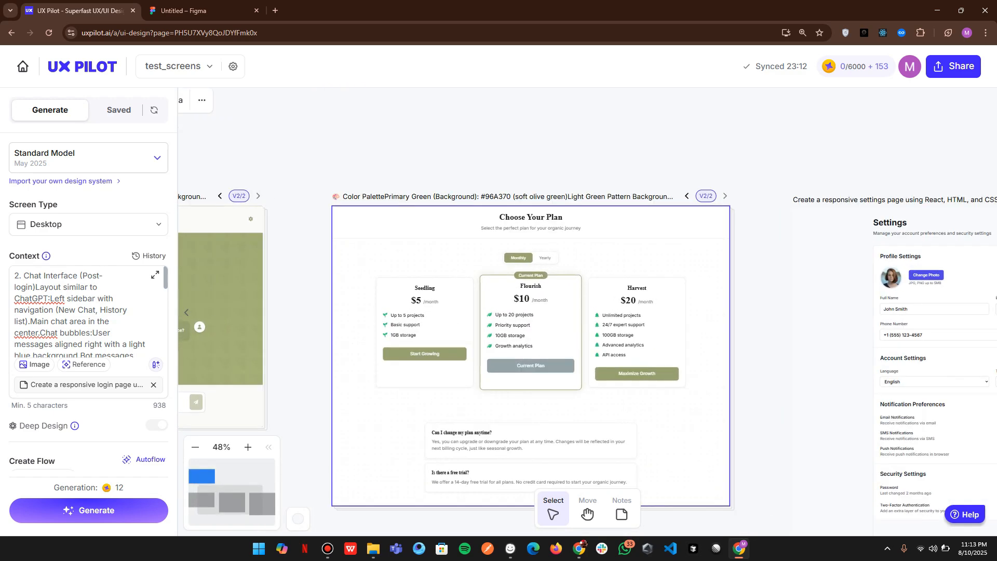
{"action": "scroll", "coordinate": [419, 234], "scroll_direction": "down", "scroll_amount": 4}
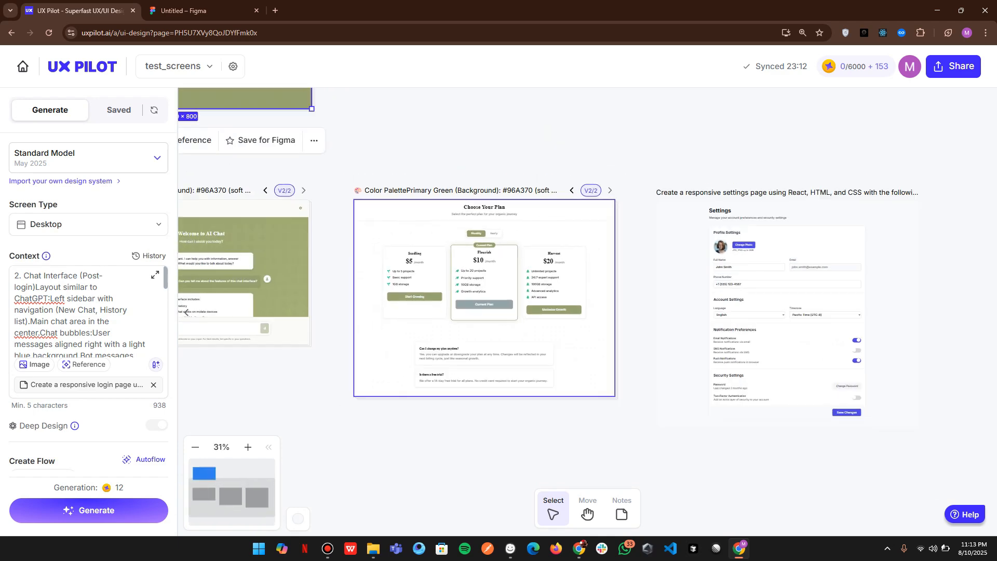
{"action": "scroll", "coordinate": [419, 317], "scroll_direction": "left", "scroll_amount": 3}
{"action": "scroll", "coordinate": [418, 317], "scroll_direction": "up", "scroll_amount": 2}
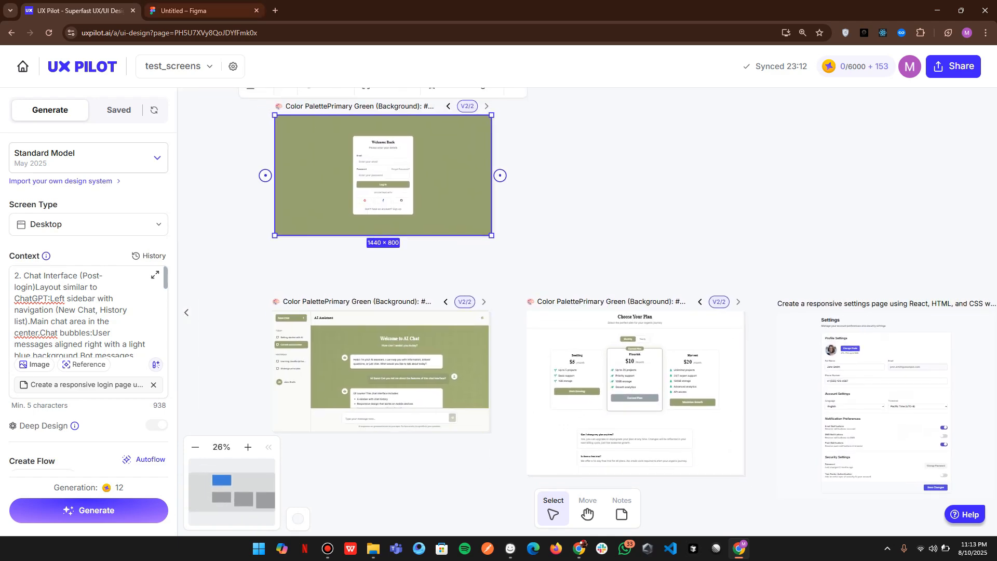
Step: Save the restyled login screen for Figma
{"action": "left_click", "coordinate": [204, 11]}
{"action": "left_click", "coordinate": [79, 10]}
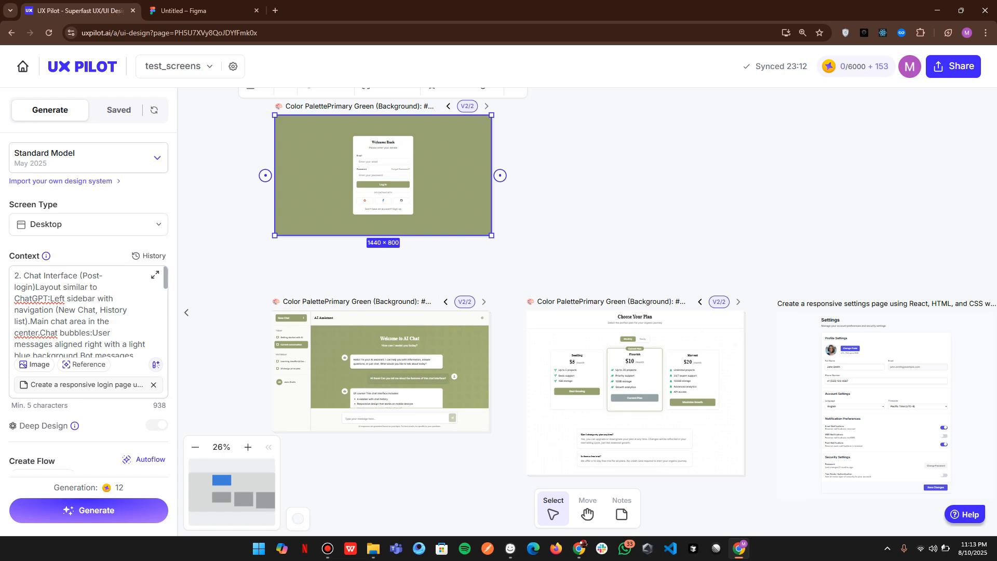
{"action": "scroll", "coordinate": [395, 260], "scroll_direction": "left", "scroll_amount": 1}
{"action": "left_click", "coordinate": [395, 260]}
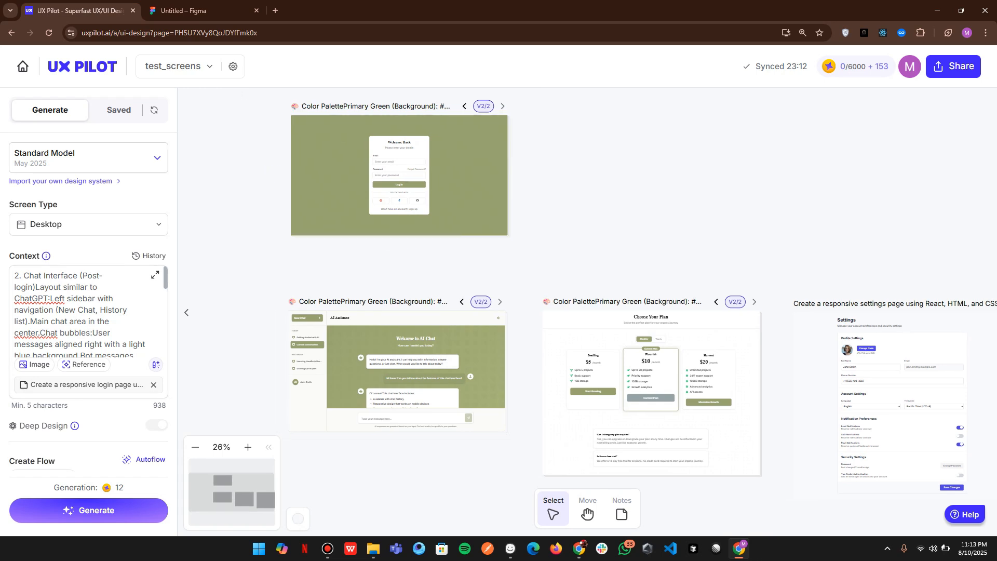
{"action": "scroll", "coordinate": [395, 260], "scroll_direction": "up", "scroll_amount": 1}
{"action": "scroll", "coordinate": [304, 155], "scroll_direction": "up", "scroll_amount": 2}
{"action": "left_click", "coordinate": [305, 156]}
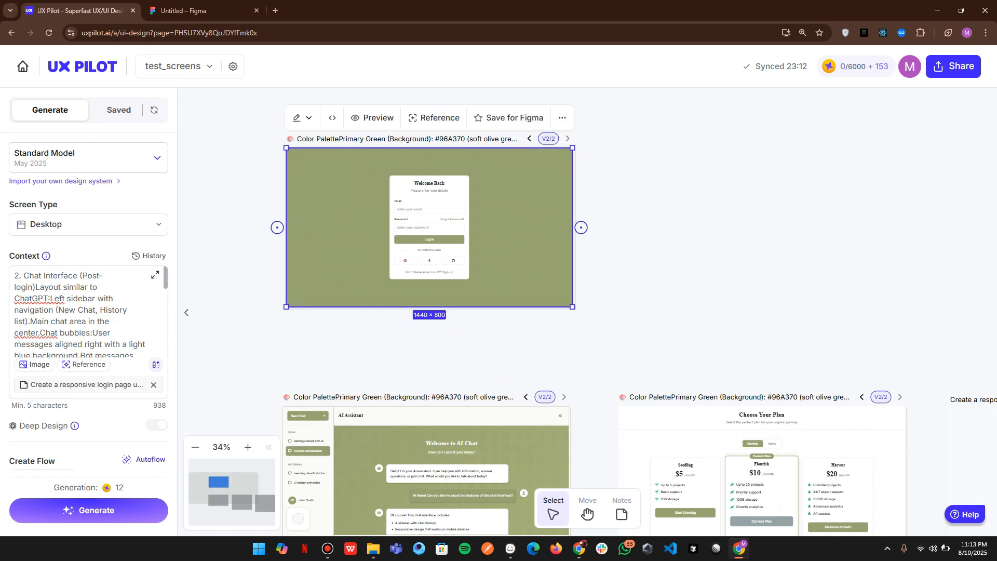
{"action": "left_click", "coordinate": [512, 118]}
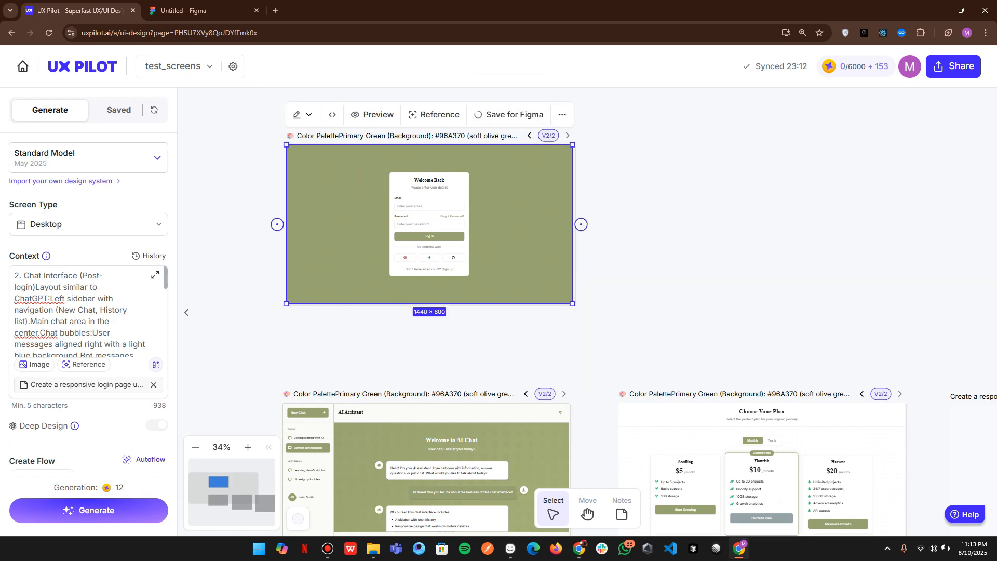
Step: Save the restyled AI chat interface screen for Figma
{"action": "scroll", "coordinate": [512, 110], "scroll_direction": "down", "scroll_amount": 1}
{"action": "scroll", "coordinate": [450, 223], "scroll_direction": "down", "scroll_amount": 2}
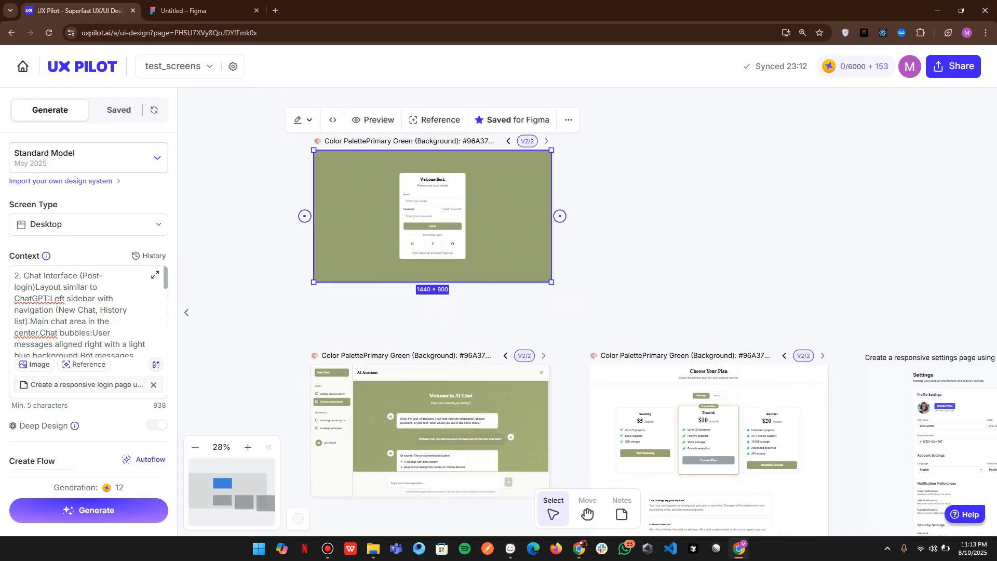
{"action": "left_click", "coordinate": [457, 382]}
{"action": "left_click", "coordinate": [511, 323]}
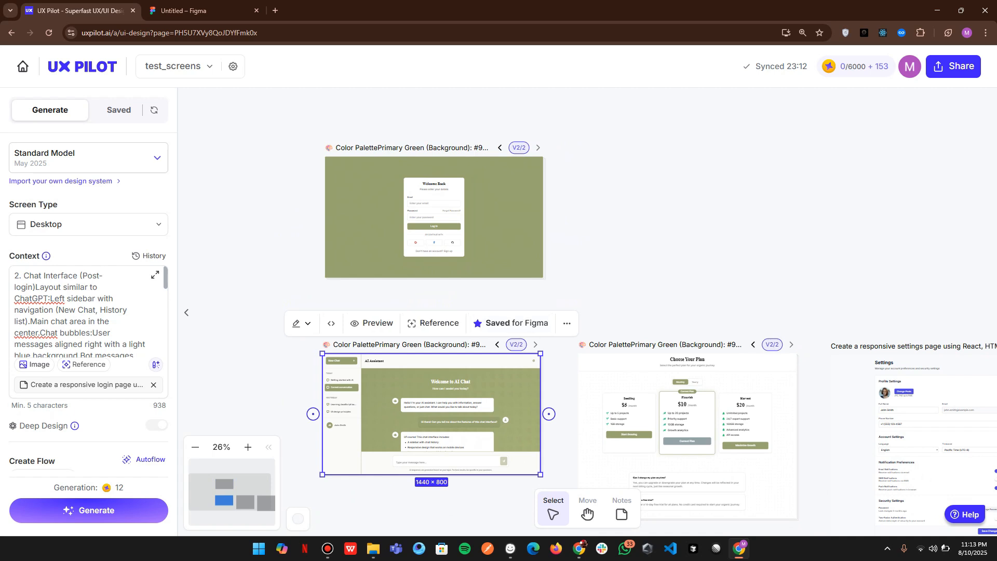
Step: Switch to the Untitled Figma file and run the UX Pilot AI UI generator plugin
{"action": "key", "text": "Escape"}
{"action": "key", "text": "ctrl+Tab"}
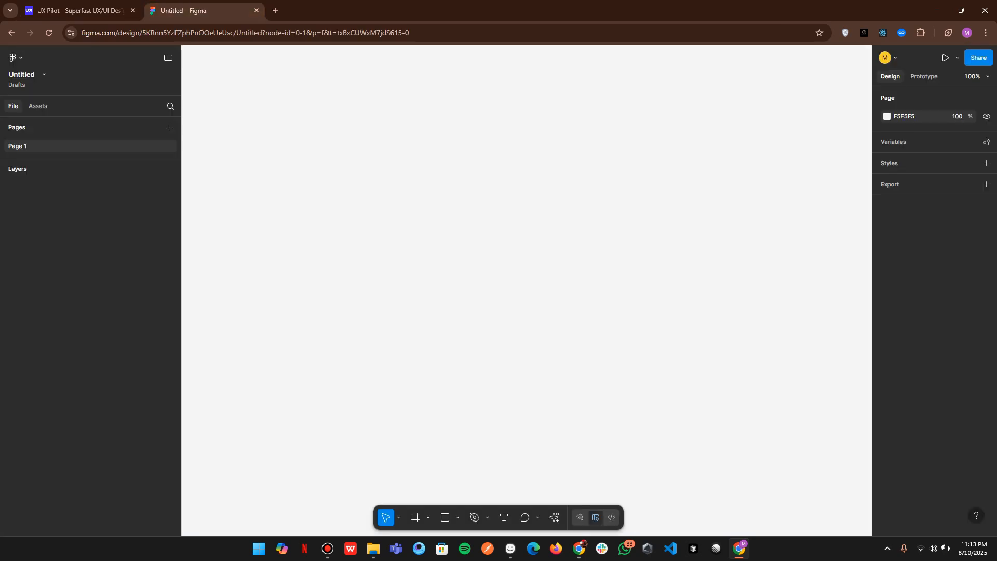
{"action": "left_click", "coordinate": [16, 58]}
{"action": "mouse_move", "coordinate": [52, 217]}
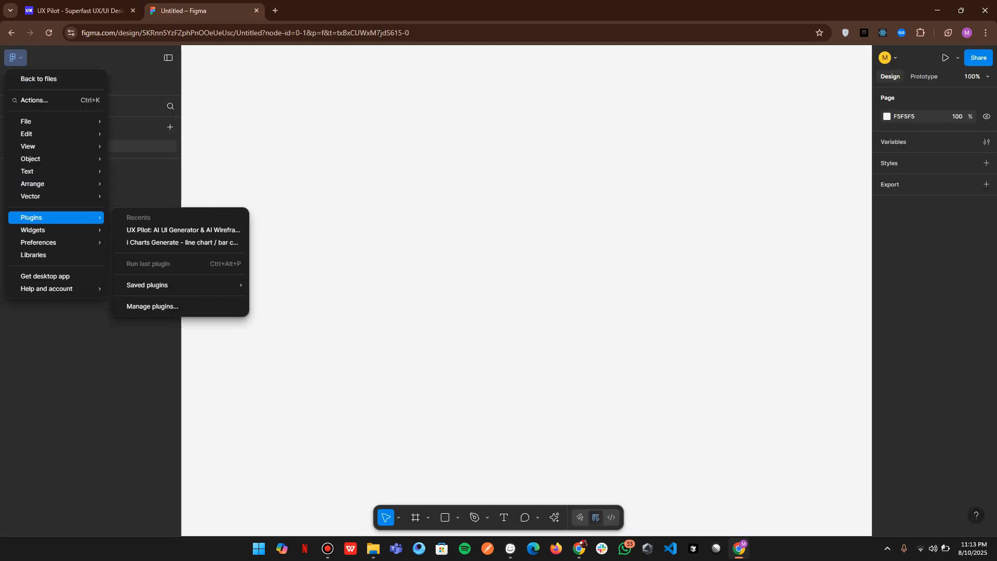
{"action": "left_click", "coordinate": [183, 229]}
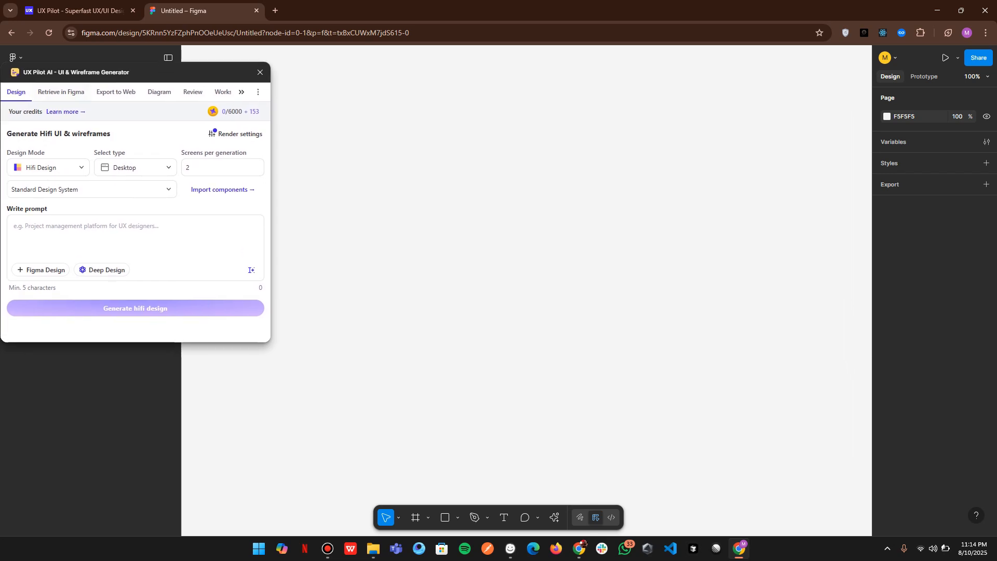
Step: Retrieve the saved login and chat interface designs from the UX Pilot plugin into the Figma file
{"action": "left_click", "coordinate": [60, 92]}
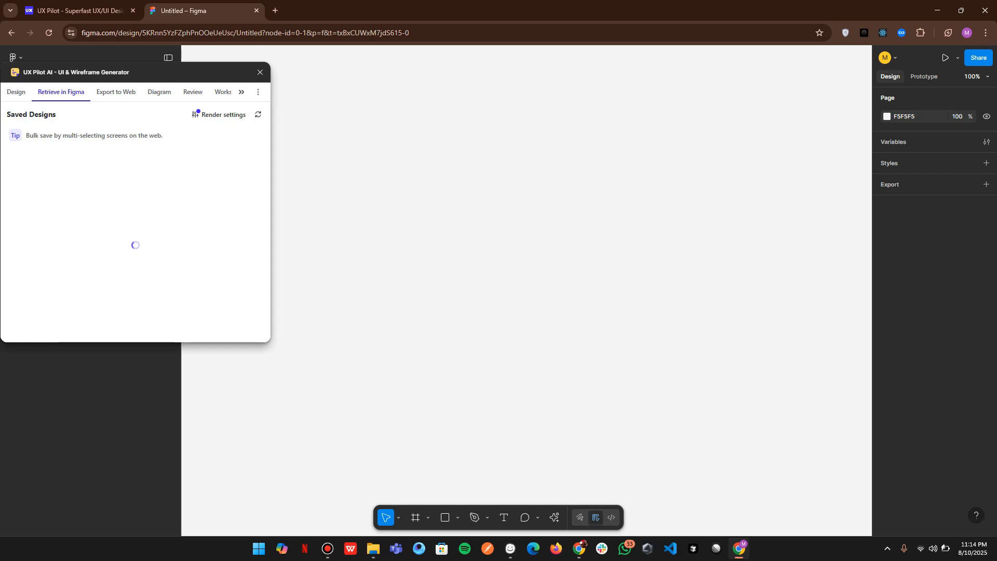
{"action": "left_click", "coordinate": [79, 10]}
{"action": "left_click", "coordinate": [200, 11]}
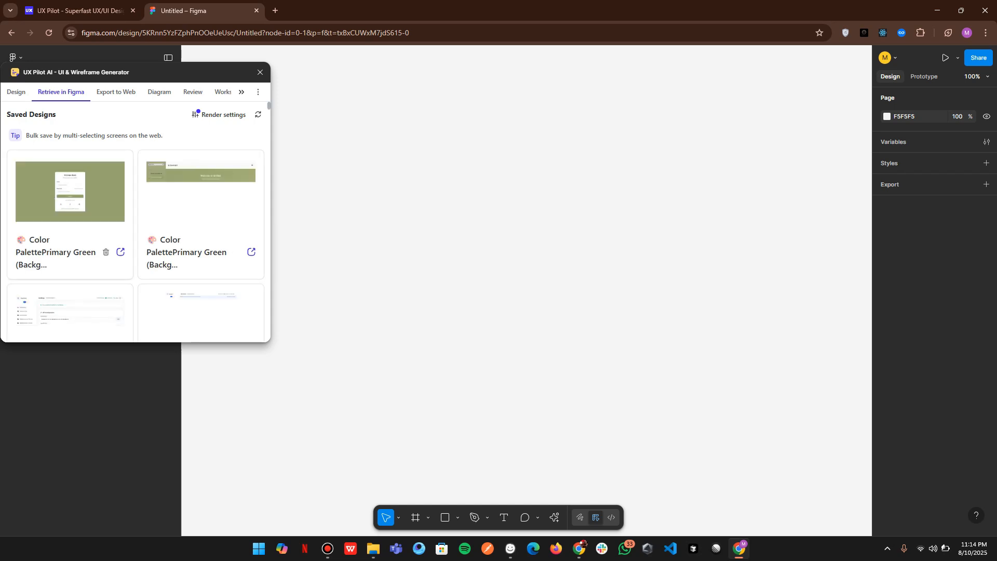
{"action": "left_click", "coordinate": [70, 208]}
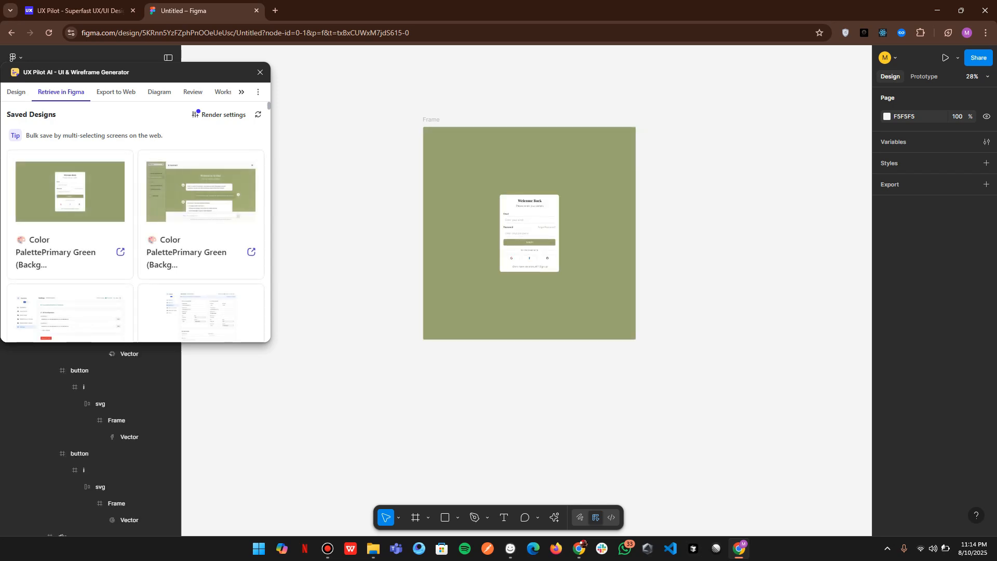
{"action": "left_click", "coordinate": [201, 203]}
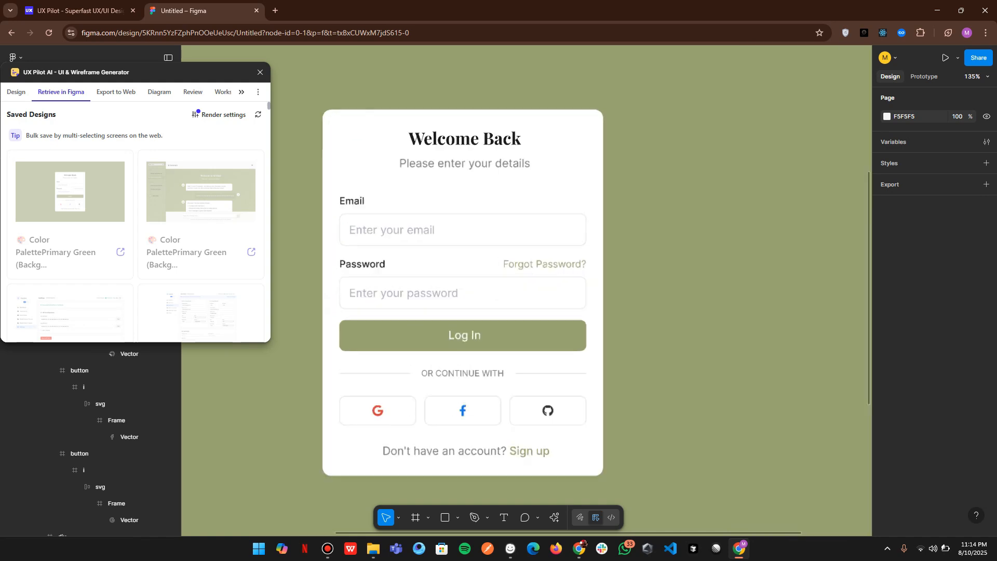
Step: Set the width of the New Chat button's text to 150 in the imported chat frame's sidebar
{"action": "scroll", "coordinate": [391, 219], "scroll_direction": "left", "scroll_amount": 2}
{"action": "scroll", "coordinate": [391, 219], "scroll_direction": "down", "scroll_amount": 5}
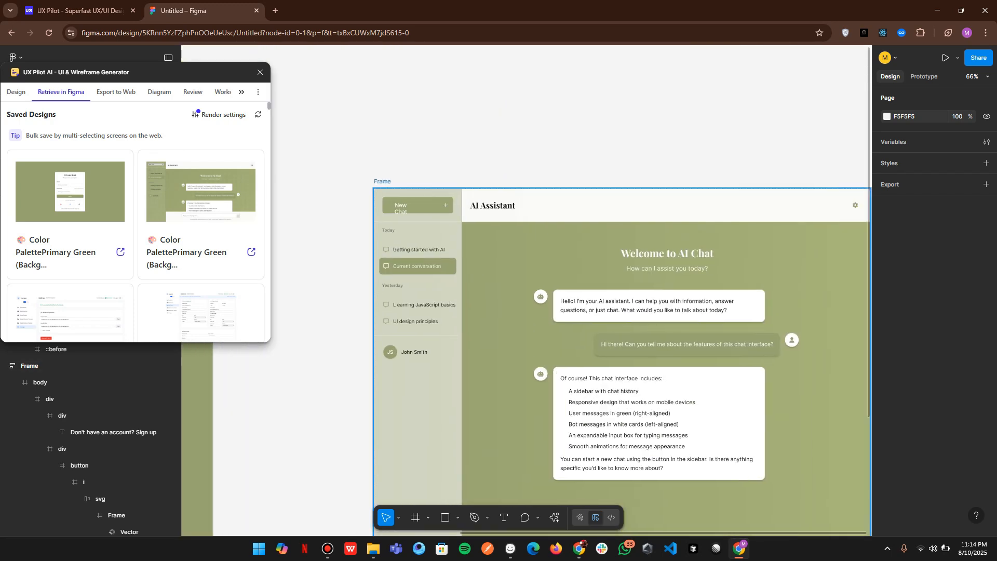
{"action": "double_click", "coordinate": [400, 202]}
{"action": "double_click", "coordinate": [400, 203]}
{"action": "double_click", "coordinate": [400, 203]}
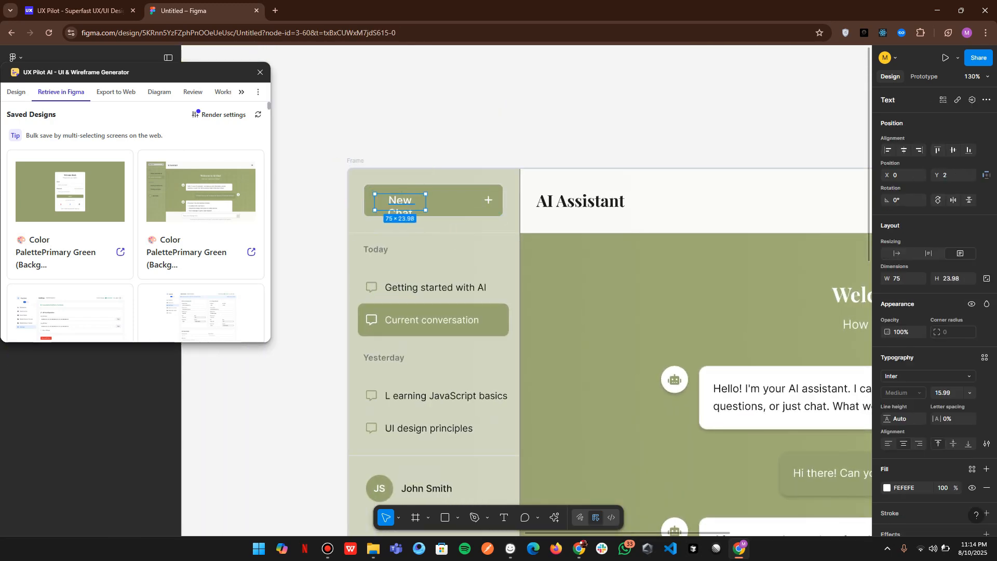
{"action": "double_click", "coordinate": [400, 203]}
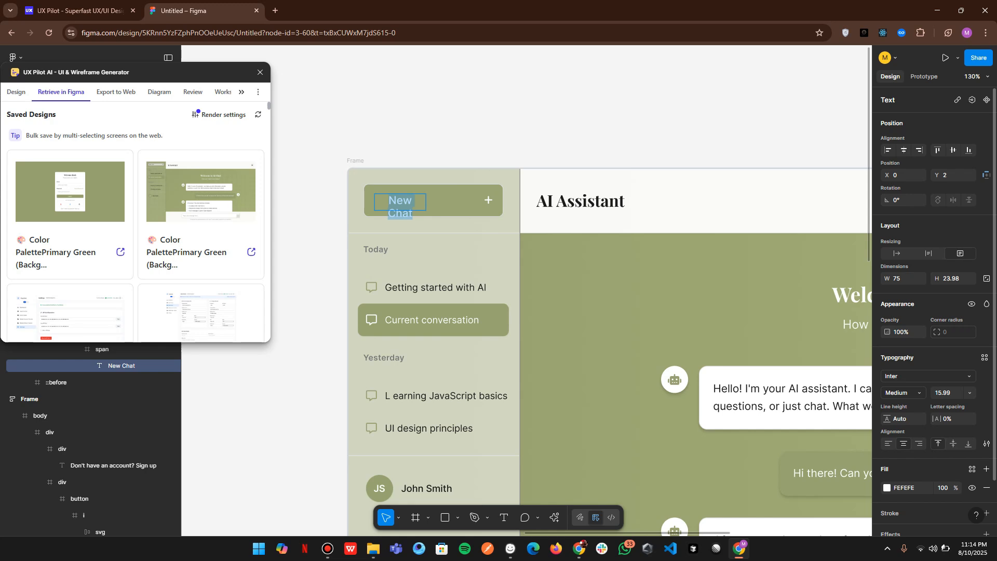
{"action": "left_click", "coordinate": [904, 278]}
{"action": "type", "text": "150"}
{"action": "key", "text": "Return"}
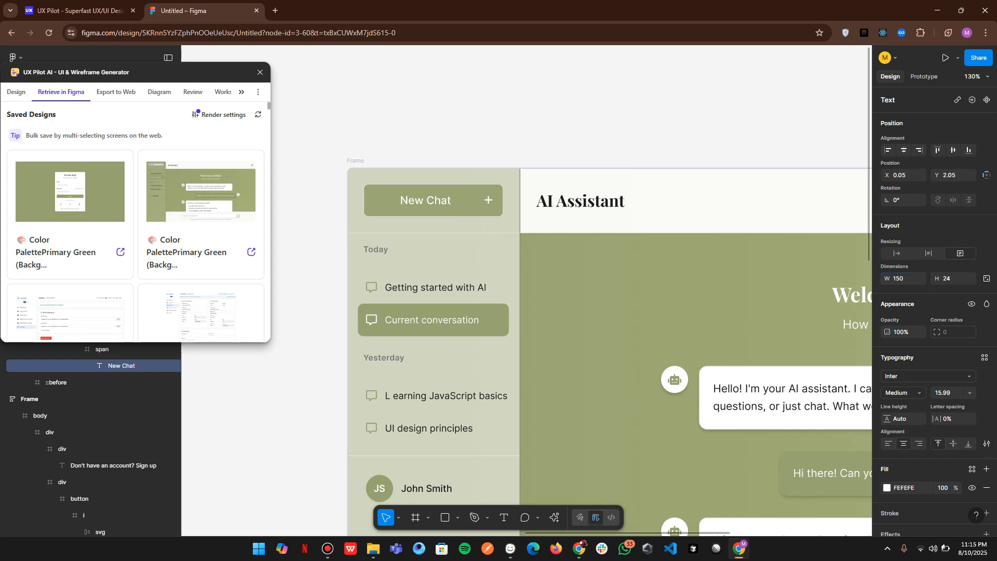
Step: Narrow the New Chat label's text box from its right edge so the label sits further left in the sidebar button
{"action": "double_click", "coordinate": [439, 201]}
{"action": "key", "text": "ctrl+a"}
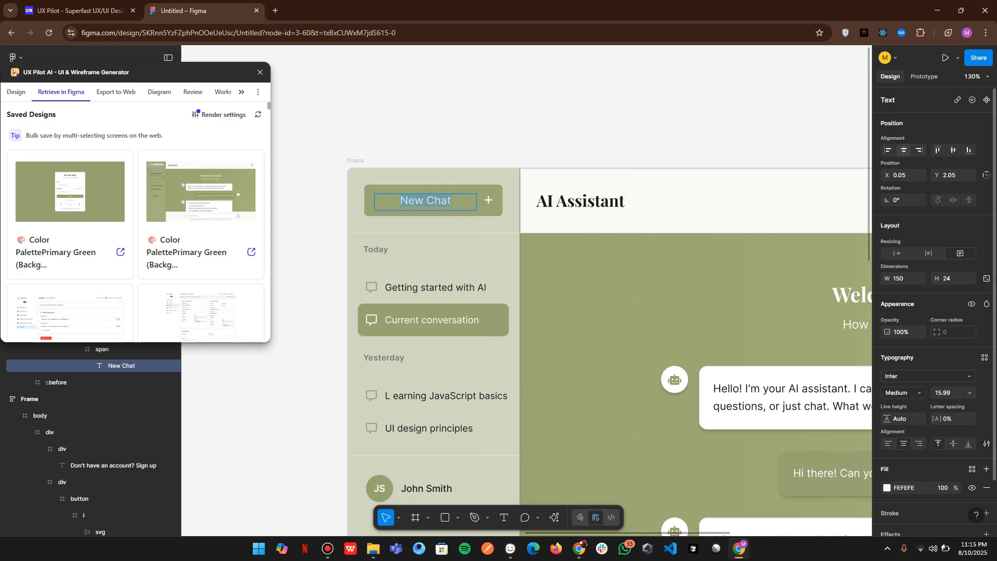
{"action": "left_click", "coordinate": [414, 201]}
{"action": "left_click", "coordinate": [400, 201]}
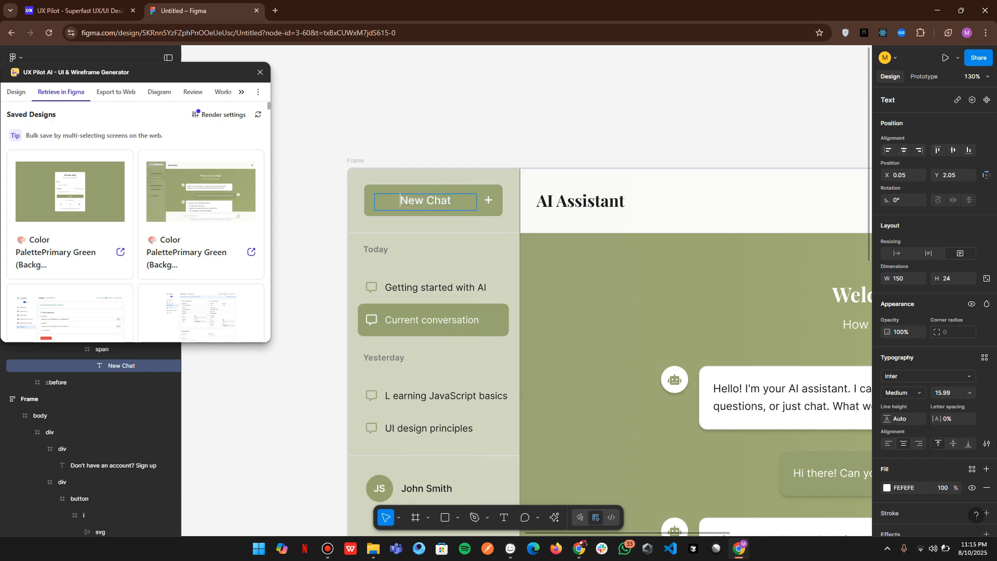
{"action": "key", "text": "Escape"}
{"action": "left_click_drag", "start_coordinate": [477, 202], "coordinate": [438, 202]}
{"action": "key", "text": "Escape"}
{"action": "scroll", "coordinate": [498, 312], "scroll_direction": "right", "scroll_amount": 2}
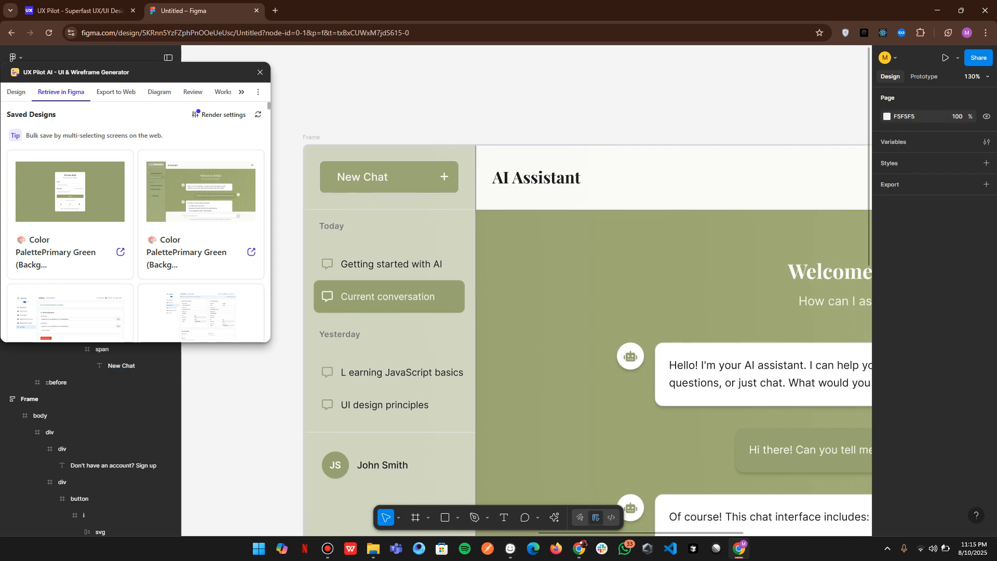
Step: Reduce the message input's placeholder text box to 23 high and reposition it at X 16, Y 10 inside the field
{"action": "scroll", "coordinate": [483, 291], "scroll_direction": "down", "scroll_amount": 5}
{"action": "scroll", "coordinate": [499, 322], "scroll_direction": "up", "scroll_amount": 4}
{"action": "scroll", "coordinate": [527, 291], "scroll_direction": "down", "scroll_amount": 5}
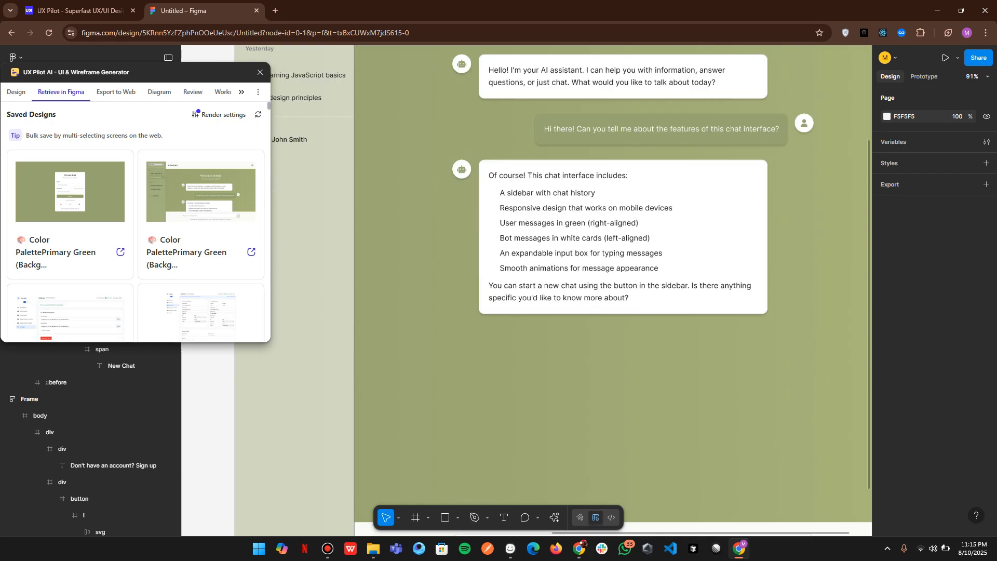
{"action": "scroll", "coordinate": [528, 291], "scroll_direction": "down", "scroll_amount": 1}
{"action": "left_click", "coordinate": [592, 431]}
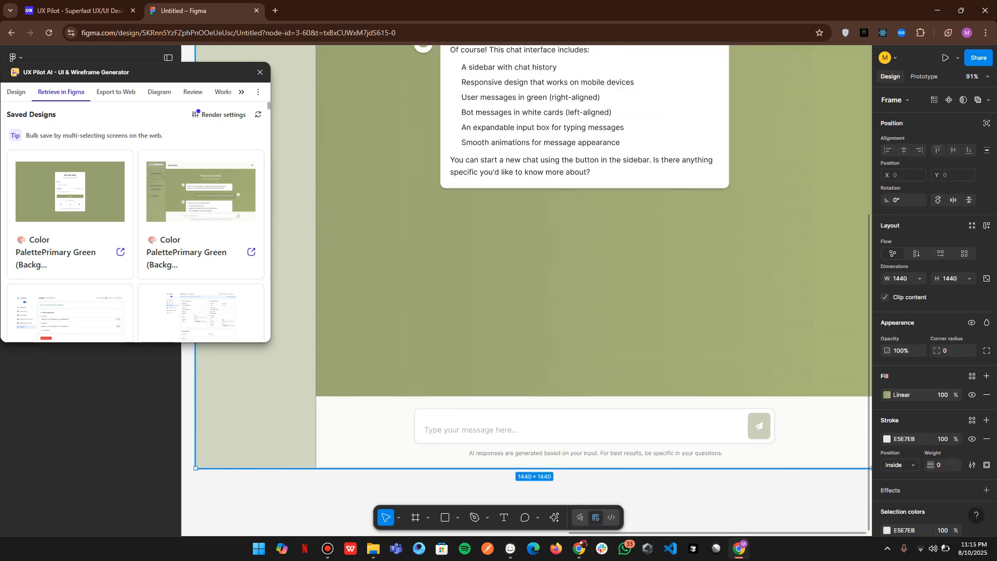
{"action": "double_click", "coordinate": [592, 431]}
{"action": "double_click", "coordinate": [592, 426]}
{"action": "double_click", "coordinate": [592, 430]}
{"action": "key", "text": "Return"}
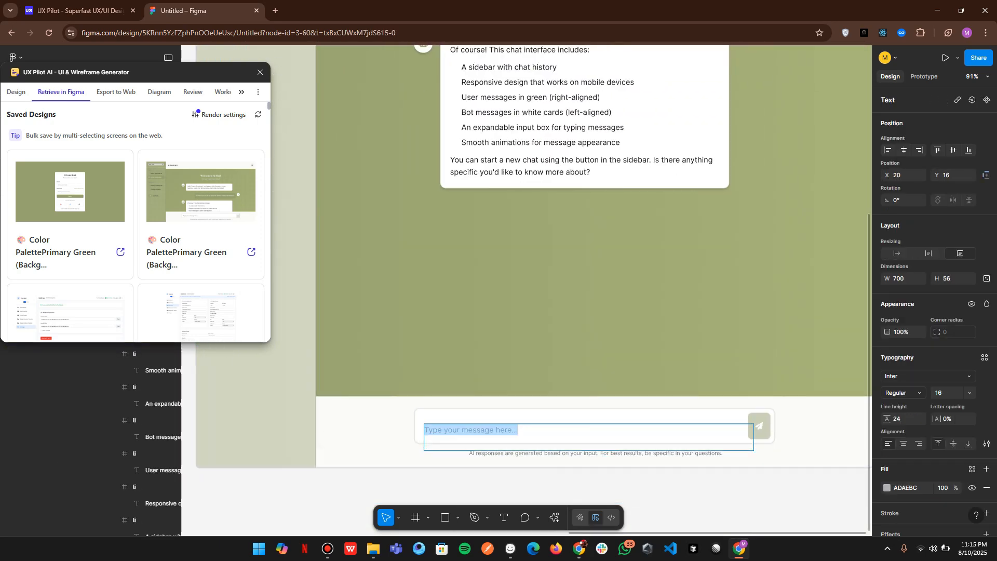
{"action": "key", "text": "Escape"}
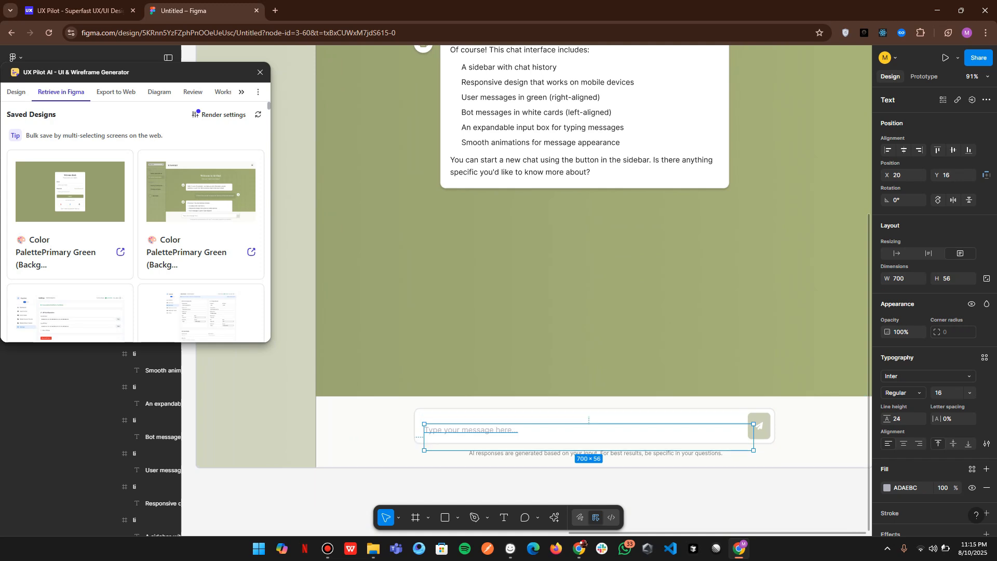
{"action": "left_click_drag", "start_coordinate": [592, 450], "coordinate": [590, 428]}
{"action": "scroll", "coordinate": [590, 428], "scroll_direction": "right", "scroll_amount": 3}
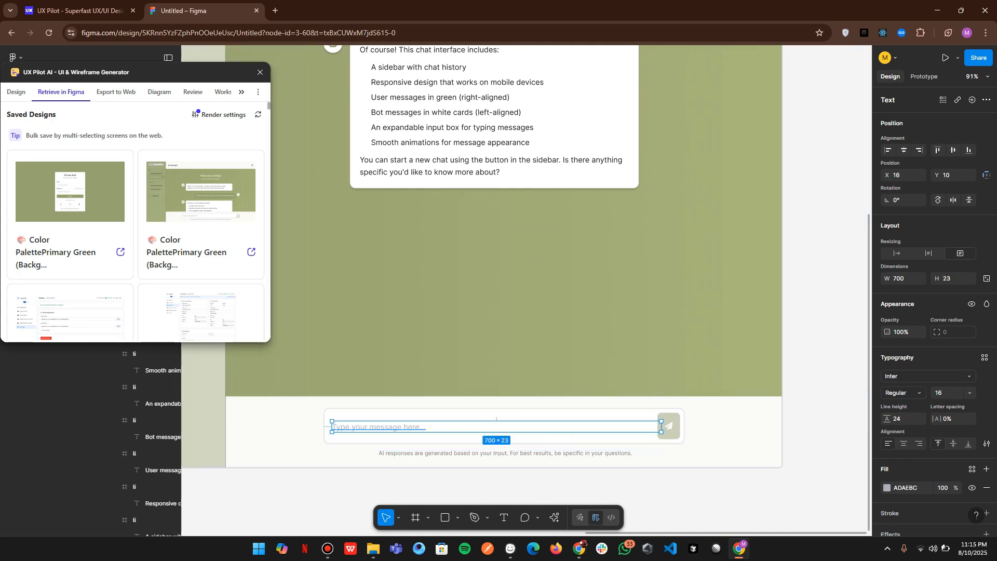
{"action": "key", "text": "Escape"}
Step: Examine the chat frame's layout from the sidebar and conversation to the message input, and view it beside the login frame
{"action": "scroll", "coordinate": [694, 393], "scroll_direction": "down", "scroll_amount": 5}
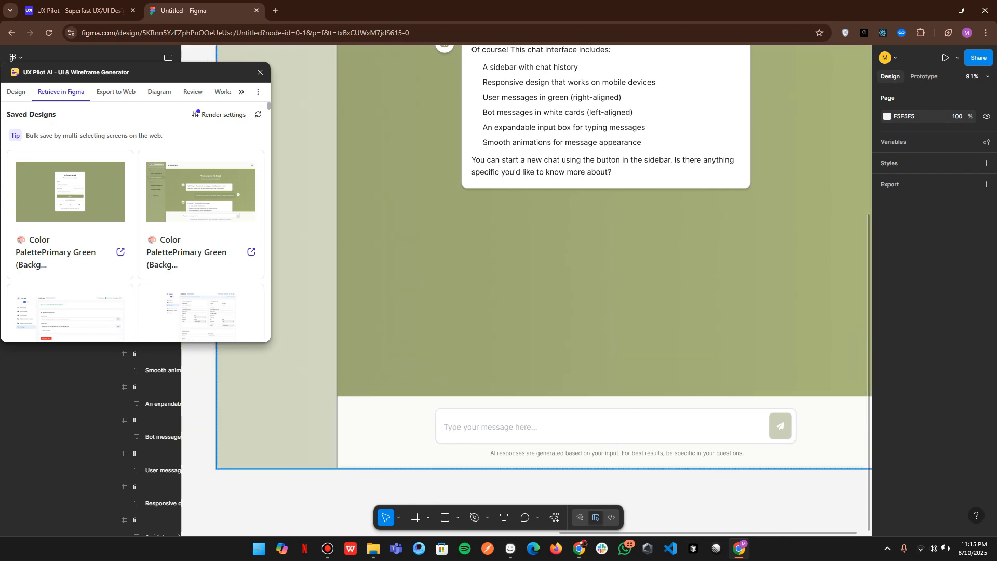
{"action": "scroll", "coordinate": [417, 307], "scroll_direction": "up", "scroll_amount": 3}
{"action": "scroll", "coordinate": [417, 307], "scroll_direction": "up", "scroll_amount": 5}
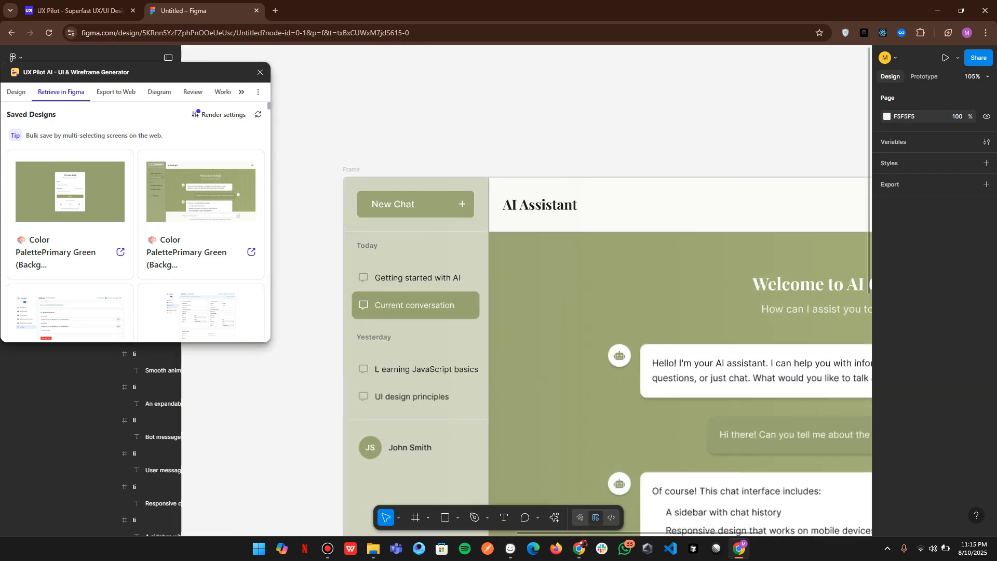
{"action": "scroll", "coordinate": [417, 306], "scroll_direction": "right", "scroll_amount": 4}
{"action": "scroll", "coordinate": [525, 348], "scroll_direction": "down", "scroll_amount": 3}
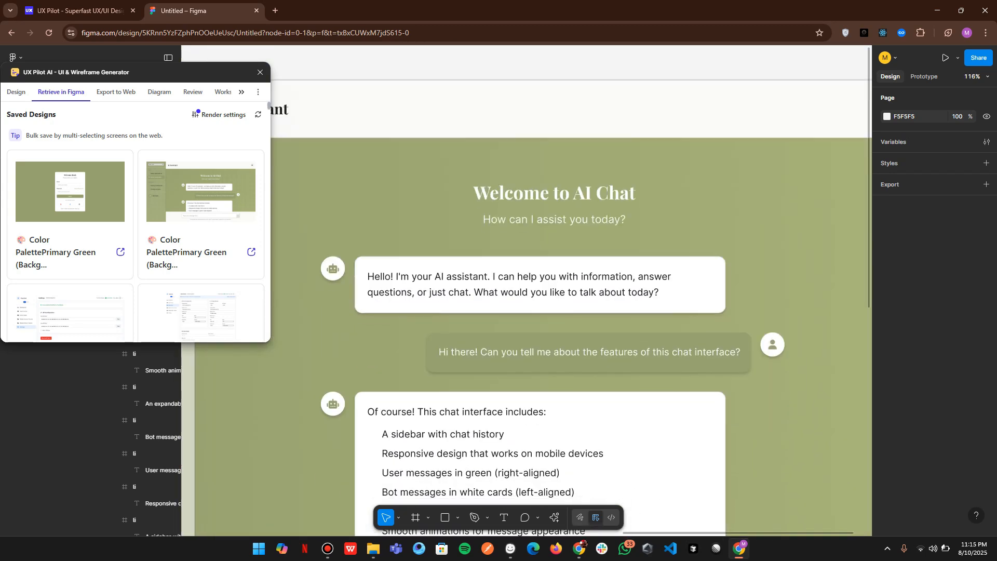
{"action": "scroll", "coordinate": [525, 348], "scroll_direction": "down", "scroll_amount": 5}
{"action": "scroll", "coordinate": [480, 393], "scroll_direction": "left", "scroll_amount": 3}
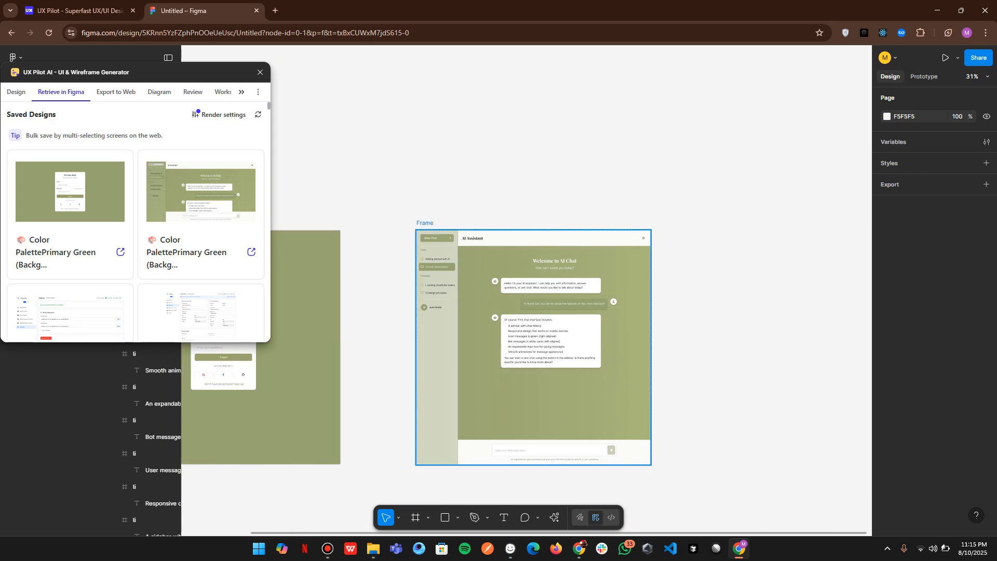
{"action": "scroll", "coordinate": [480, 393], "scroll_direction": "up", "scroll_amount": 5}
{"action": "scroll", "coordinate": [571, 311], "scroll_direction": "down", "scroll_amount": 5}
{"action": "scroll", "coordinate": [571, 312], "scroll_direction": "right", "scroll_amount": 2}
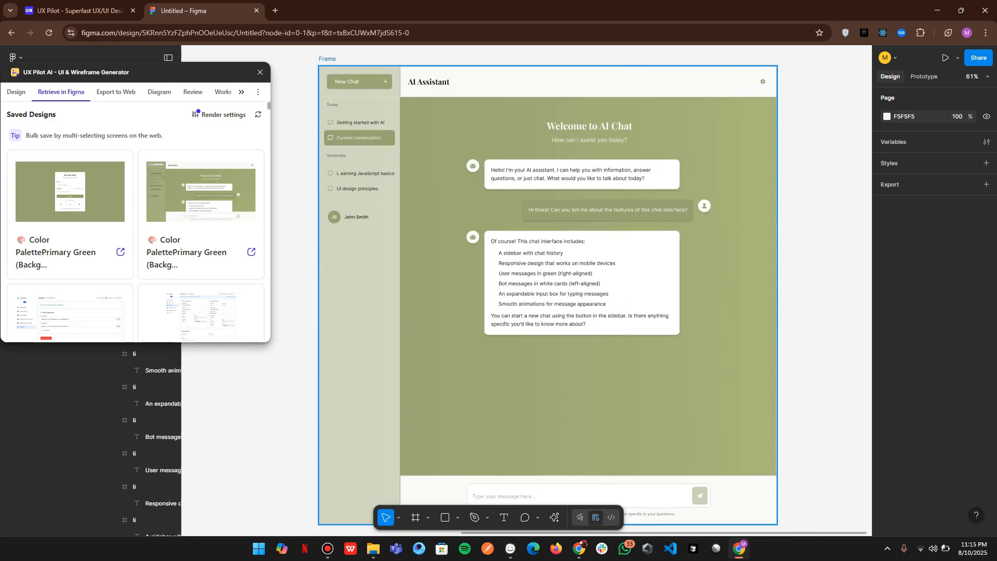
{"action": "scroll", "coordinate": [520, 311], "scroll_direction": "left", "scroll_amount": 1}
Step: Close the UX Pilot plugin and present the prototype, advancing from the login screen to the chat screen
{"action": "left_click", "coordinate": [260, 72]}
{"action": "scroll", "coordinate": [525, 177], "scroll_direction": "down", "scroll_amount": 5}
{"action": "scroll", "coordinate": [525, 176], "scroll_direction": "left", "scroll_amount": 2}
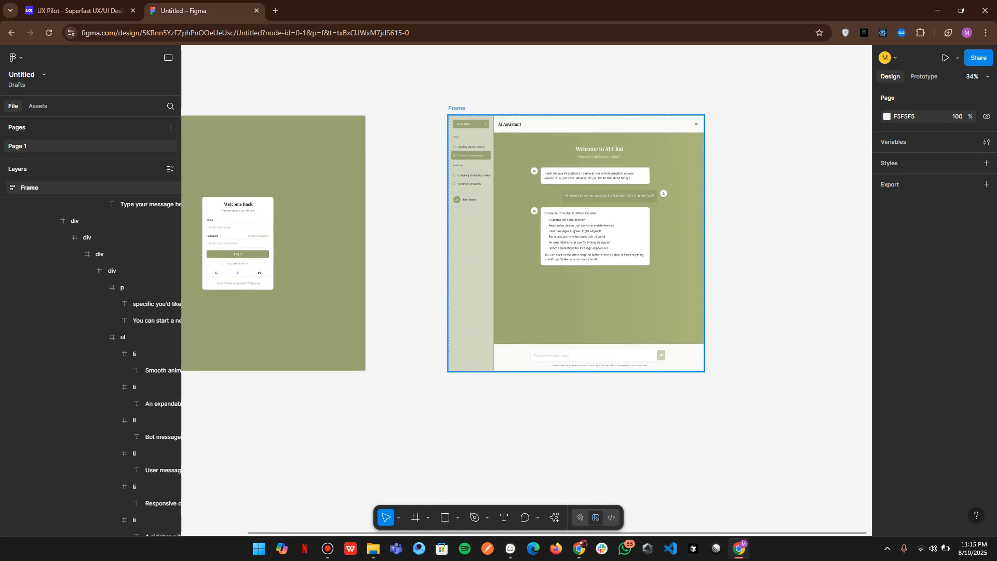
{"action": "scroll", "coordinate": [519, 244], "scroll_direction": "down", "scroll_amount": 3}
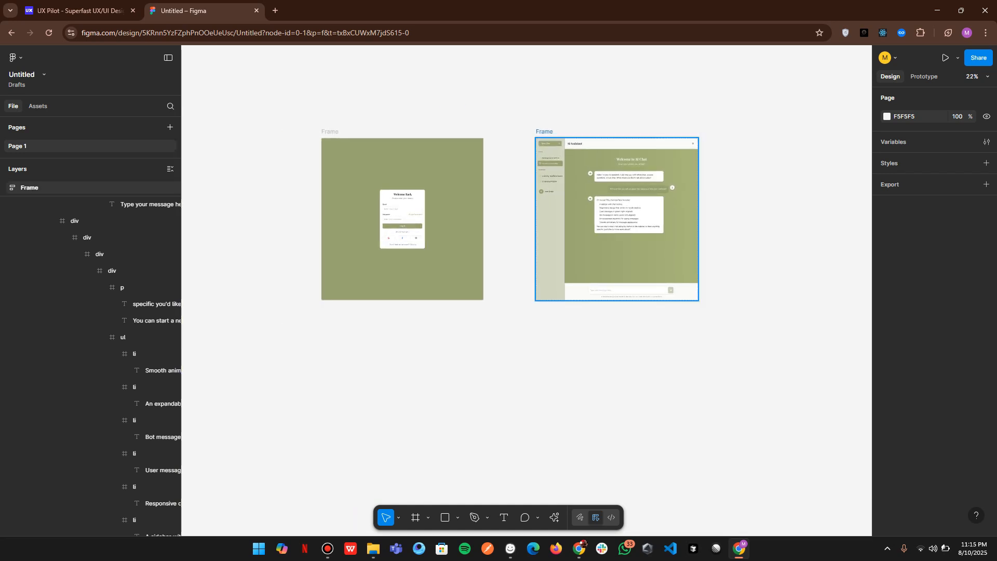
{"action": "left_click", "coordinate": [945, 57]}
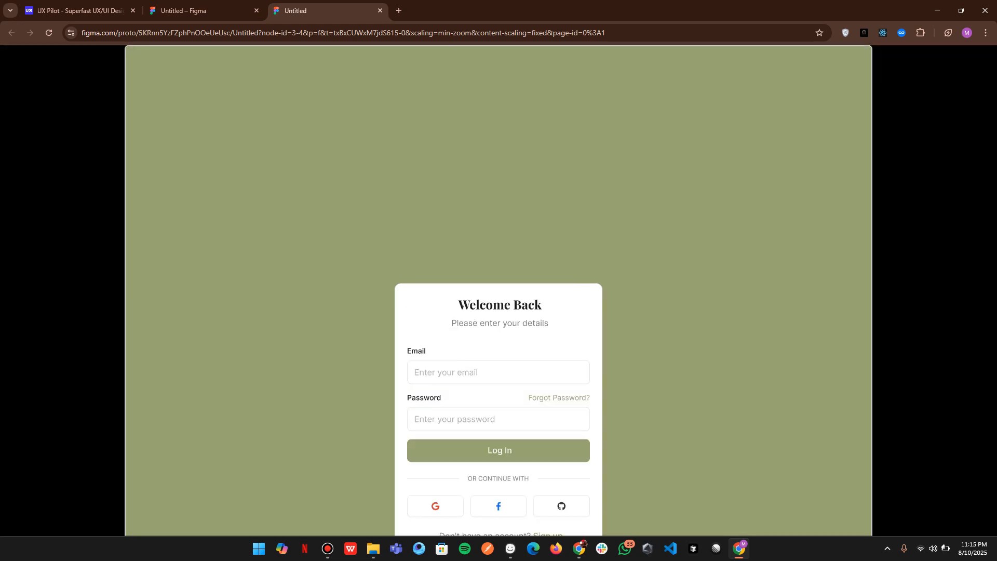
{"action": "key", "text": "Right"}
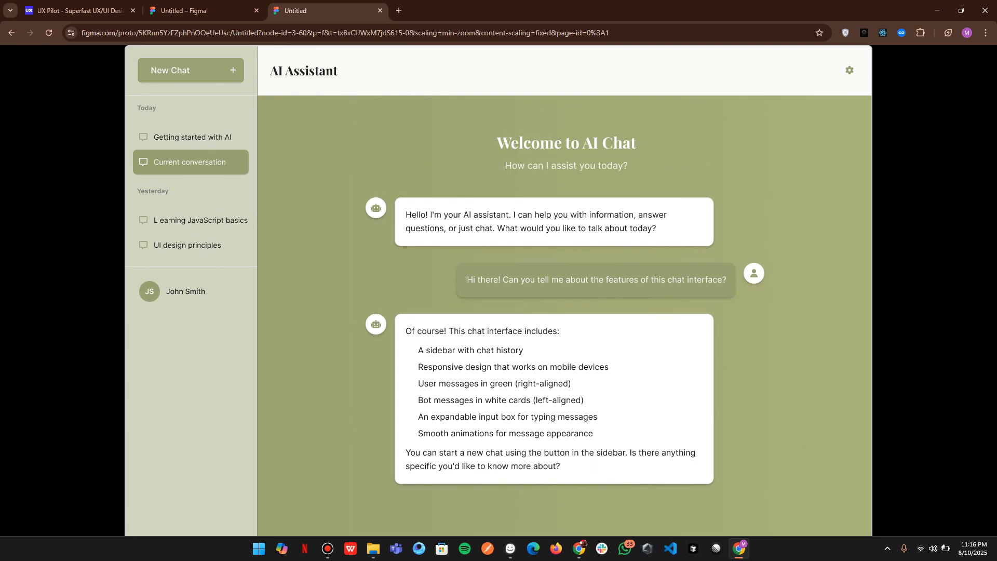
{"action": "left_click", "coordinate": [327, 549]}
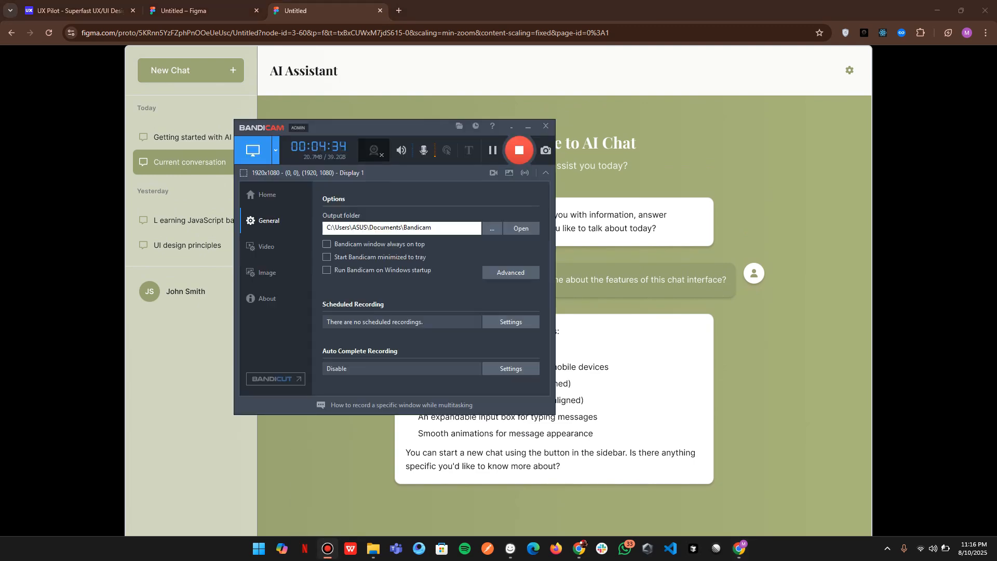